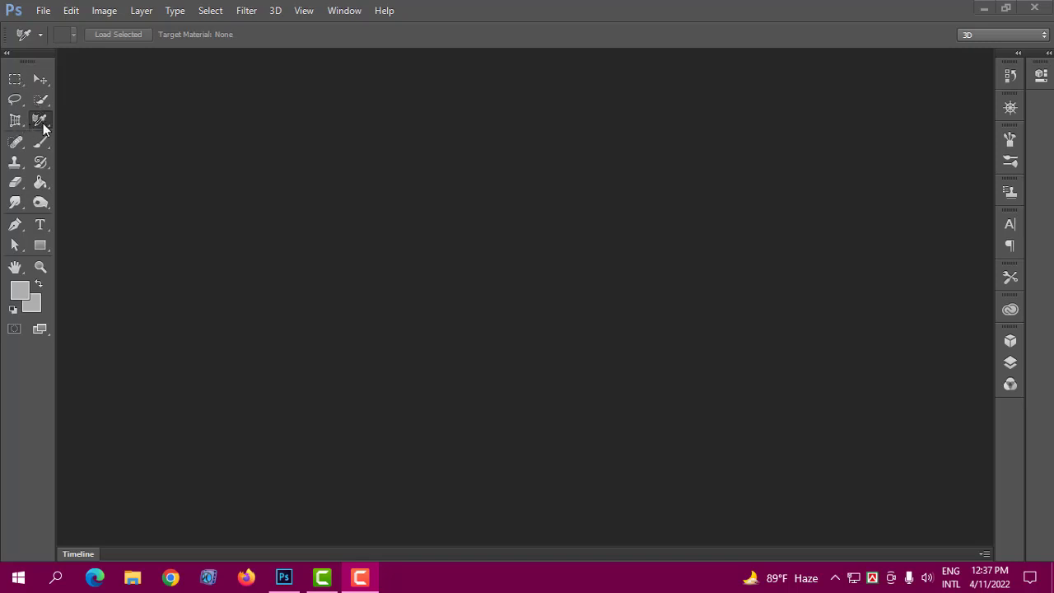
left_click(43, 128)
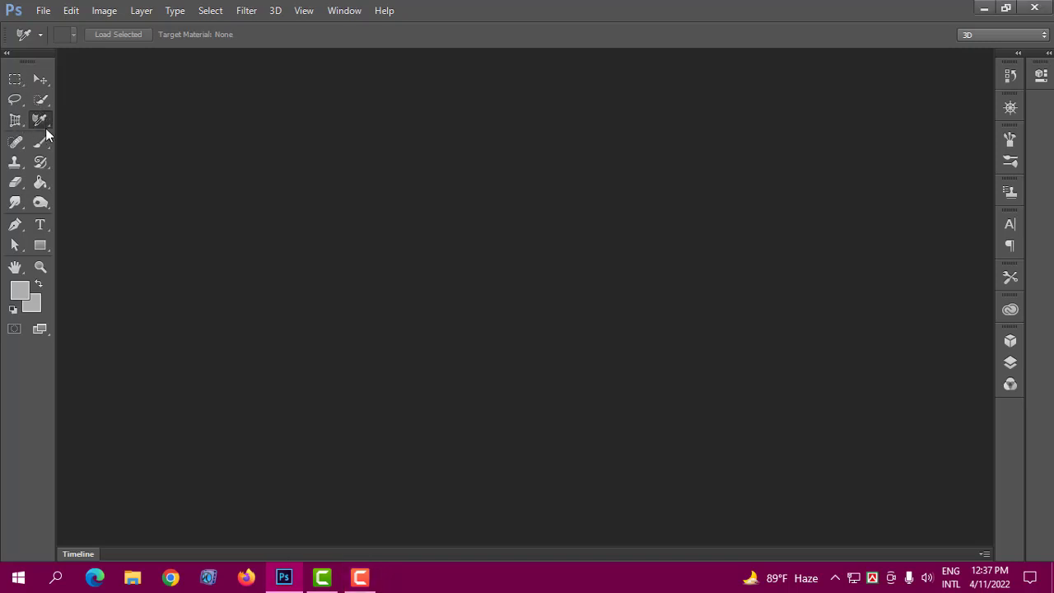
right_click(47, 126)
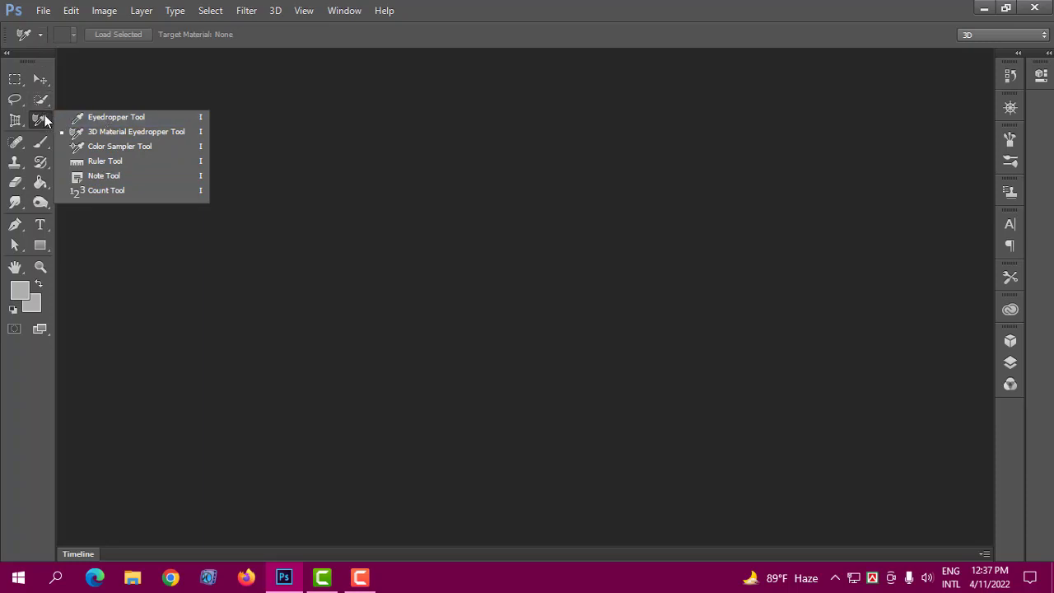
left_click(131, 131)
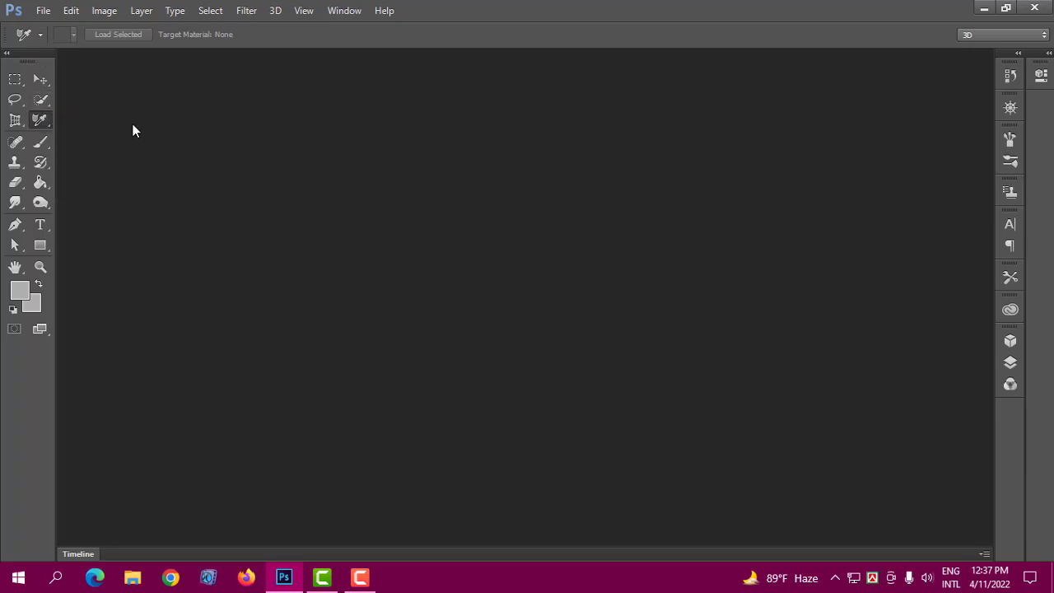
- Open the portrait of the woman in glasses and a pink dotted headscarf from the Photo file folder on drive E
left_click(43, 11)
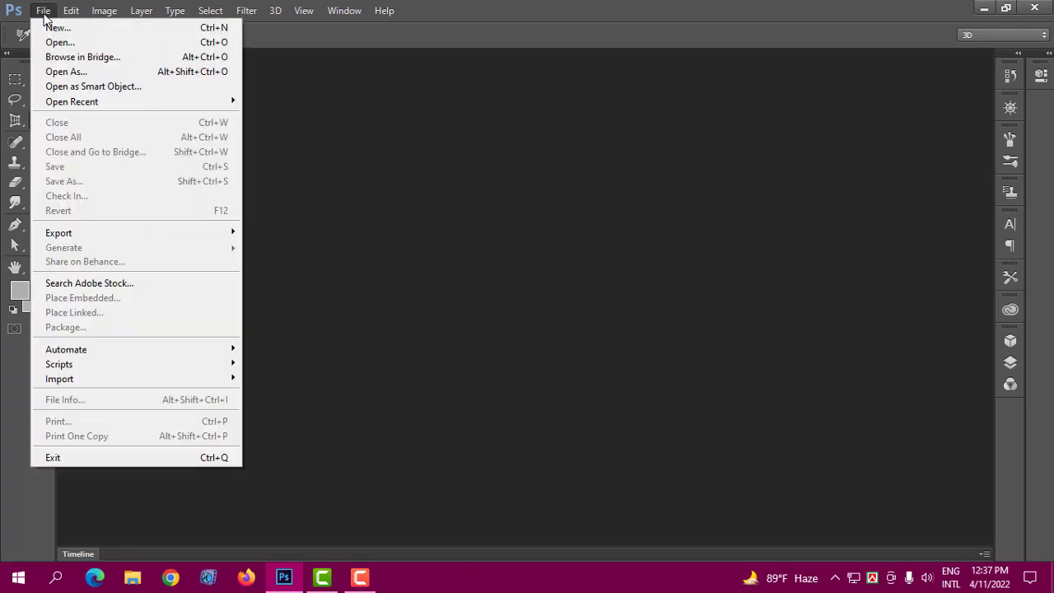
left_click(49, 42)
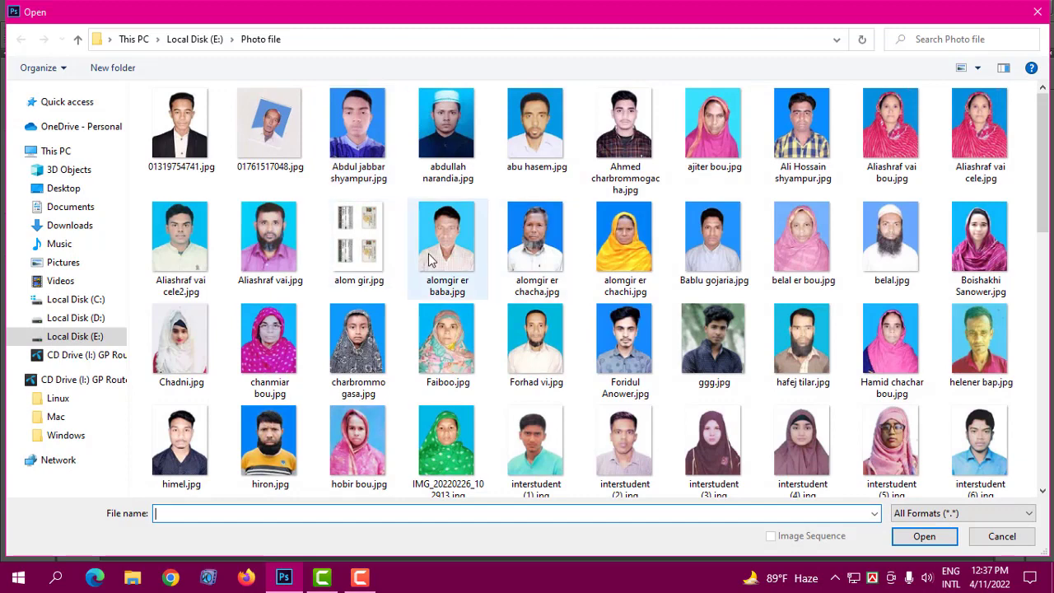
left_click(288, 350)
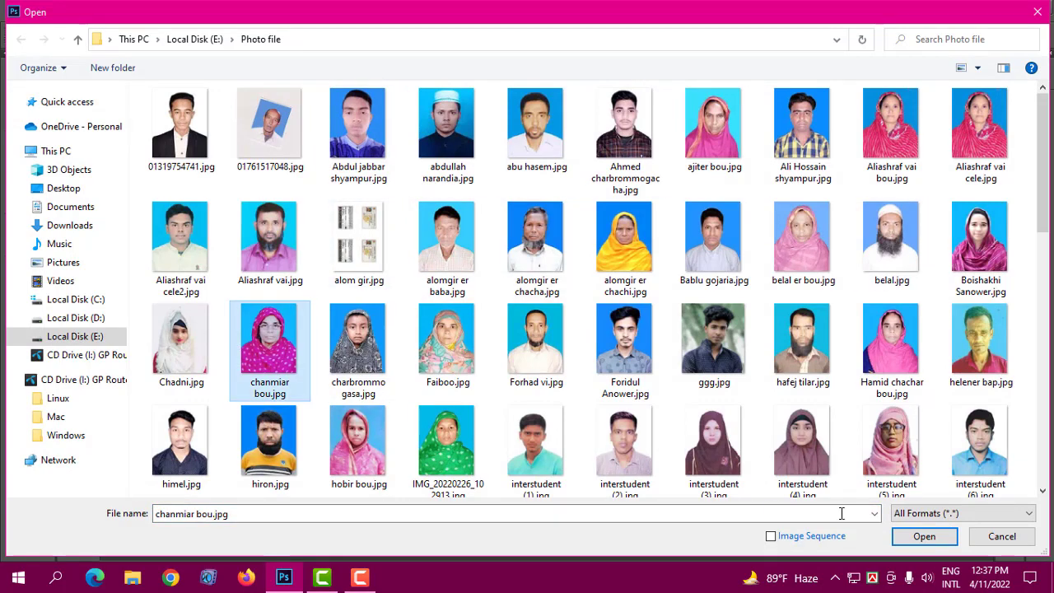
left_click(923, 536)
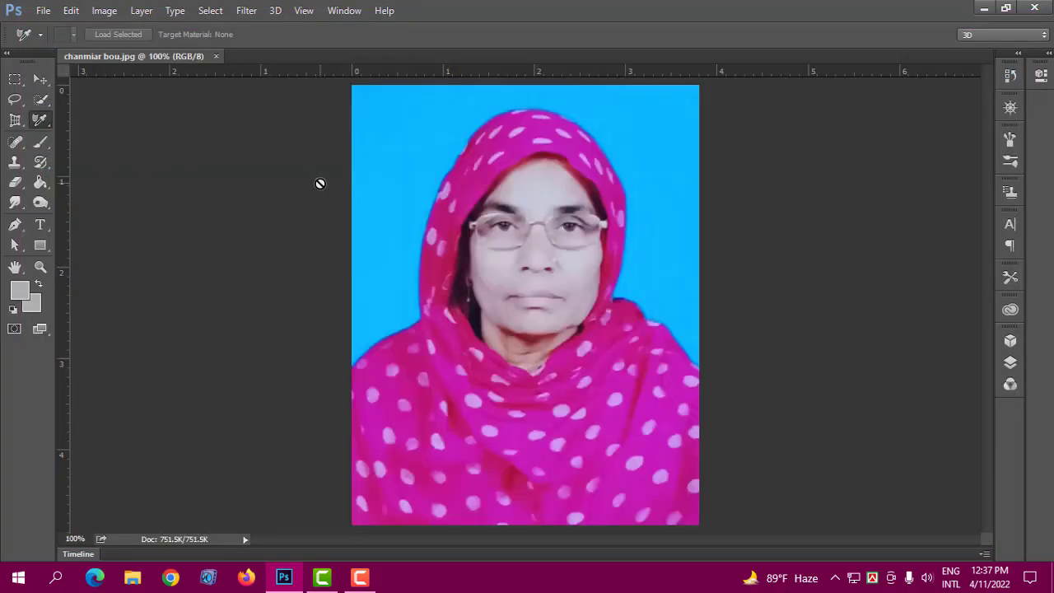
- Sample the portrait's blue backdrop with the Eyedropper Tool and swap it into the background colour
right_click(41, 120)
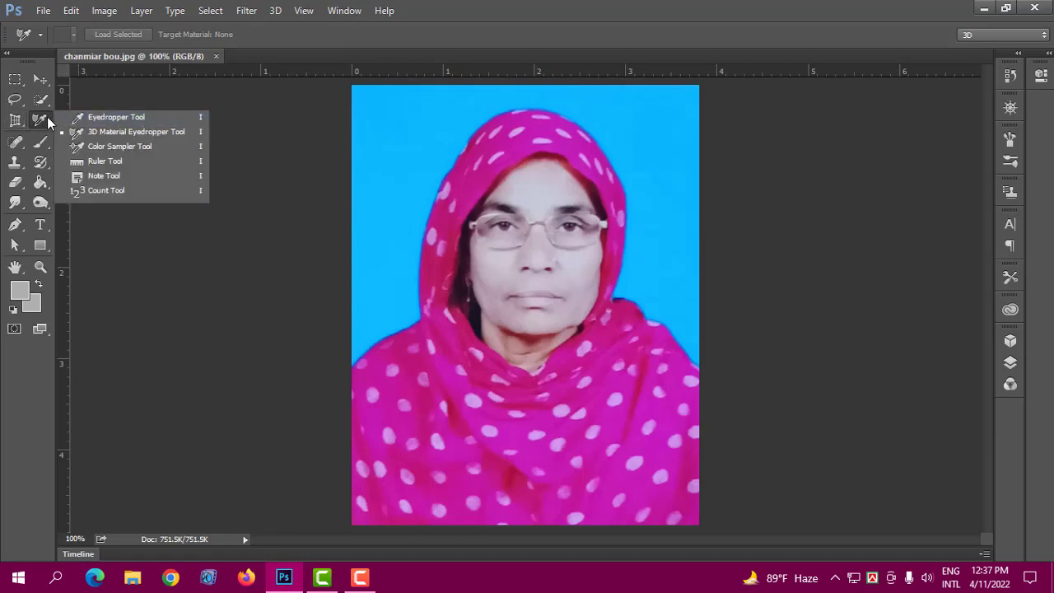
left_click(104, 117)
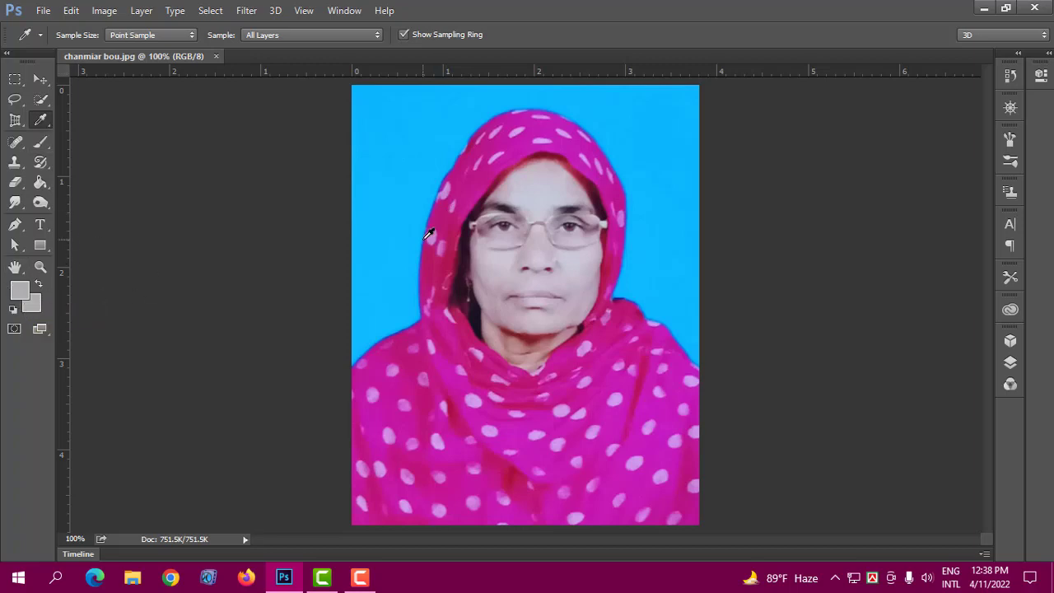
left_click(390, 181)
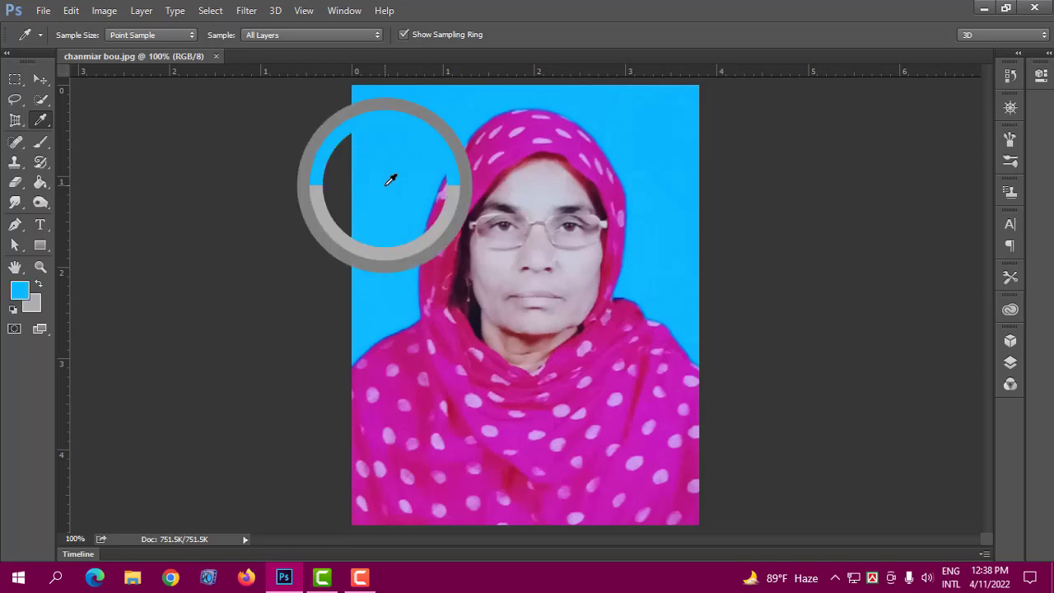
left_click(40, 285)
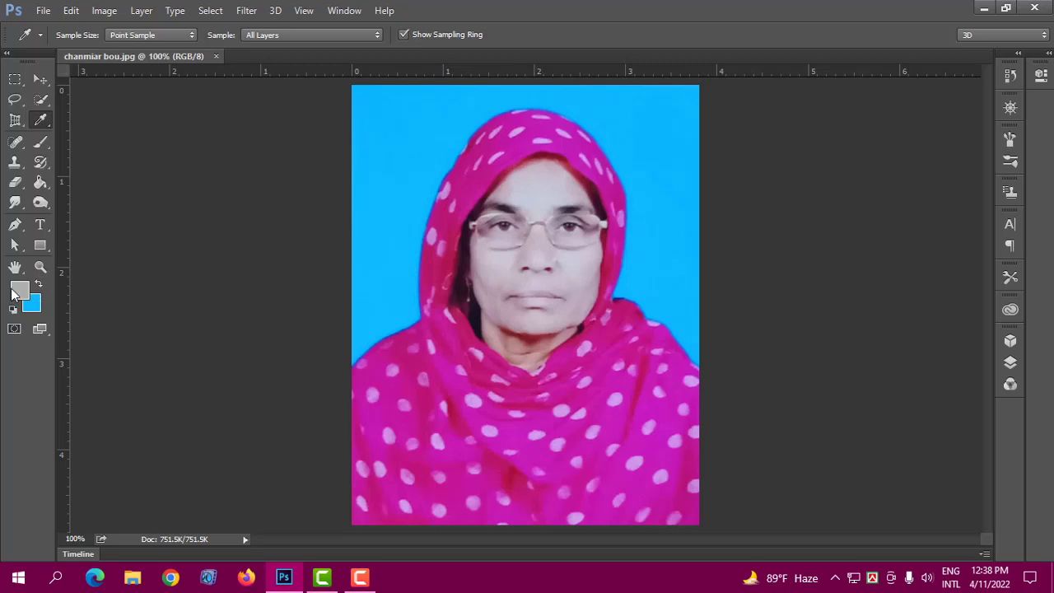
- Sample the pink of the headscarf as the foreground colour and inspect its values in the Color Picker
left_click(422, 356)
left_click(20, 288)
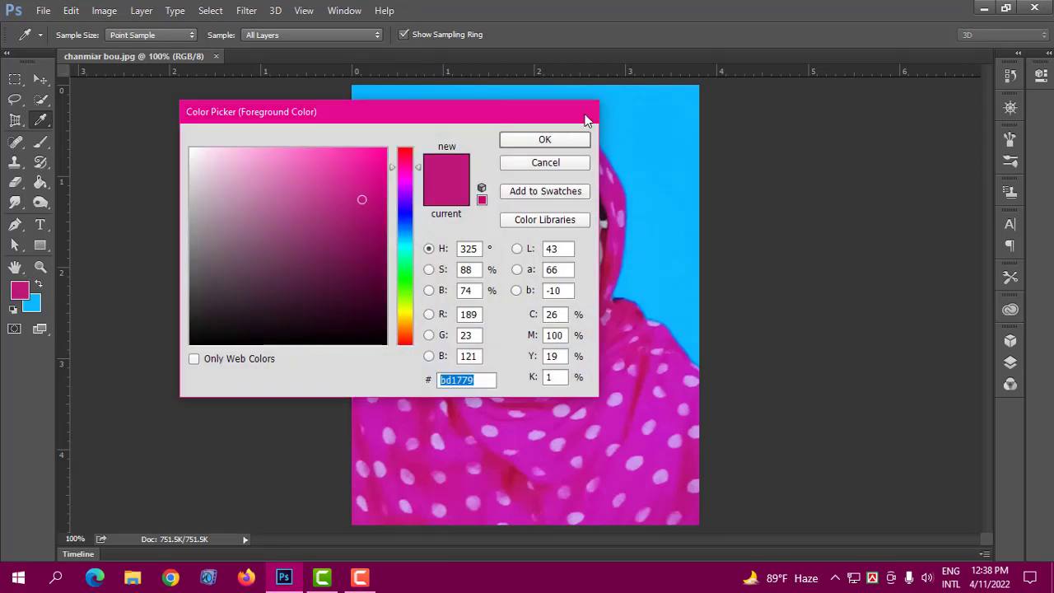
left_click(586, 115)
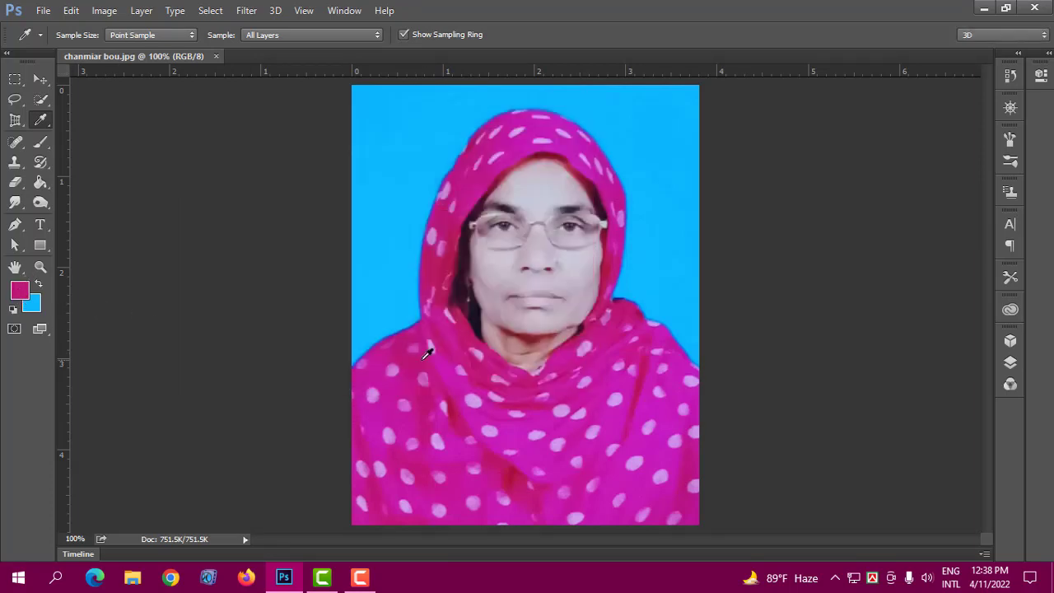
- Sample colours from the scarf, backdrop and face, and copy the face colour's hex code c6c0cc from the Color Picker
left_click(426, 348)
left_click(355, 280)
left_click(558, 276)
left_click(25, 296)
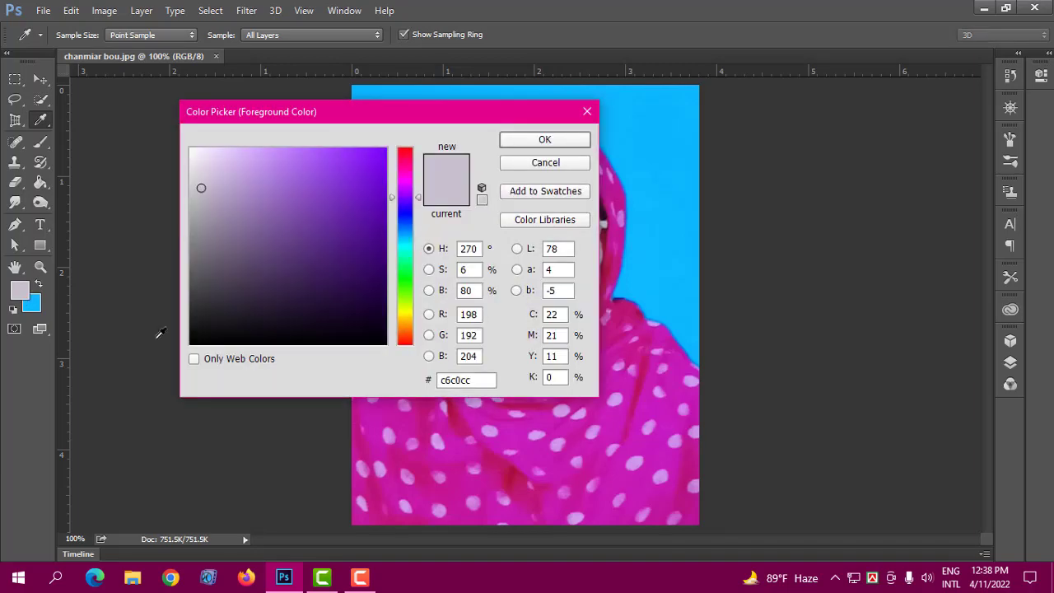
left_click_drag(487, 380, 437, 380)
right_click(464, 375)
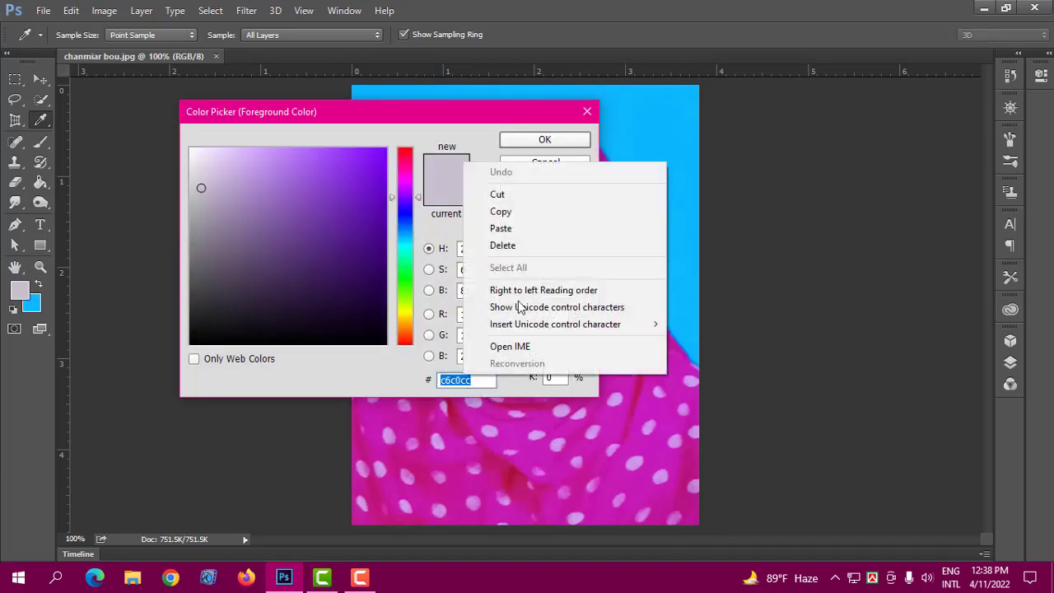
left_click(504, 209)
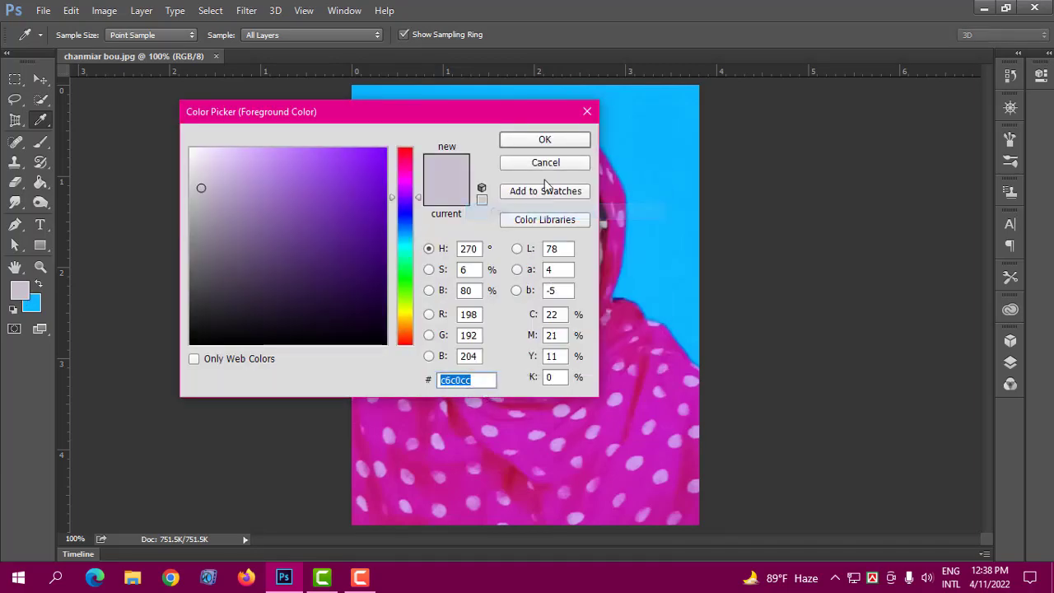
left_click(586, 113)
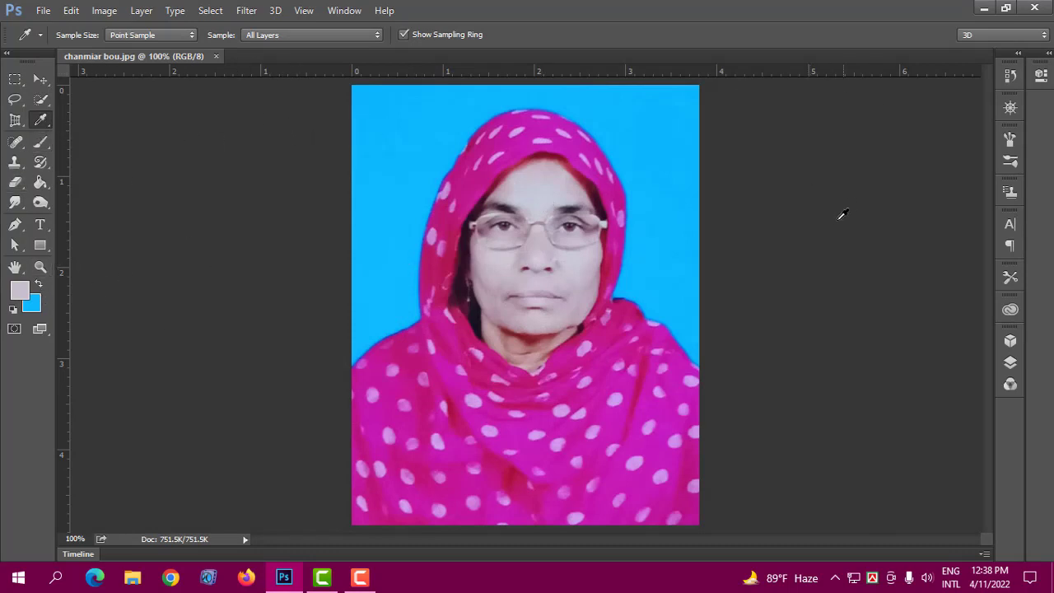
- Sample the dark grey area outside the photo, confirm it in the Color Picker, and replace it with the headscarf's pink as foreground colour
left_click(193, 205)
left_click(19, 289)
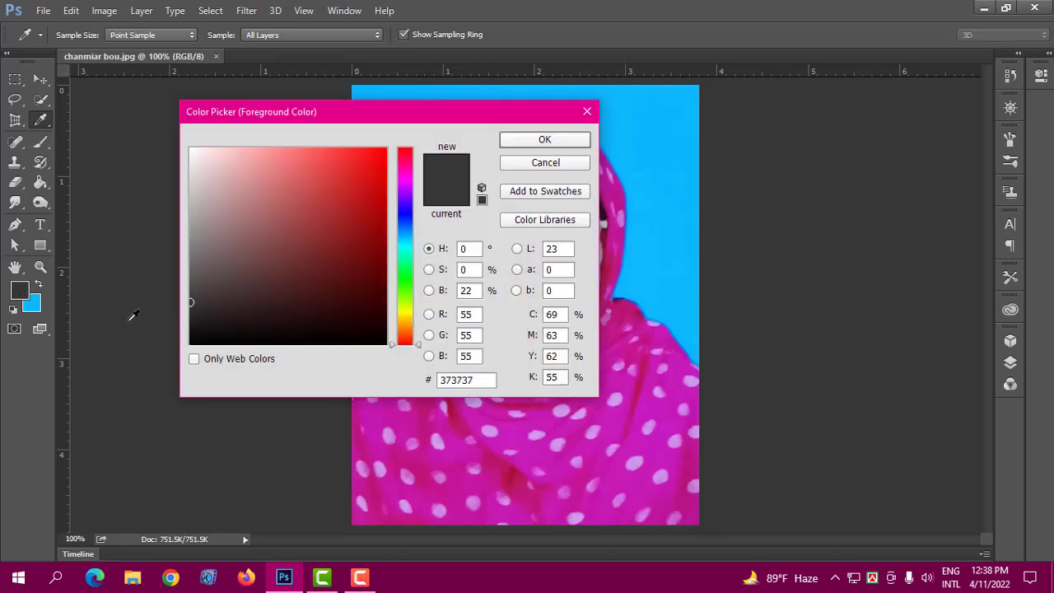
left_click(545, 140)
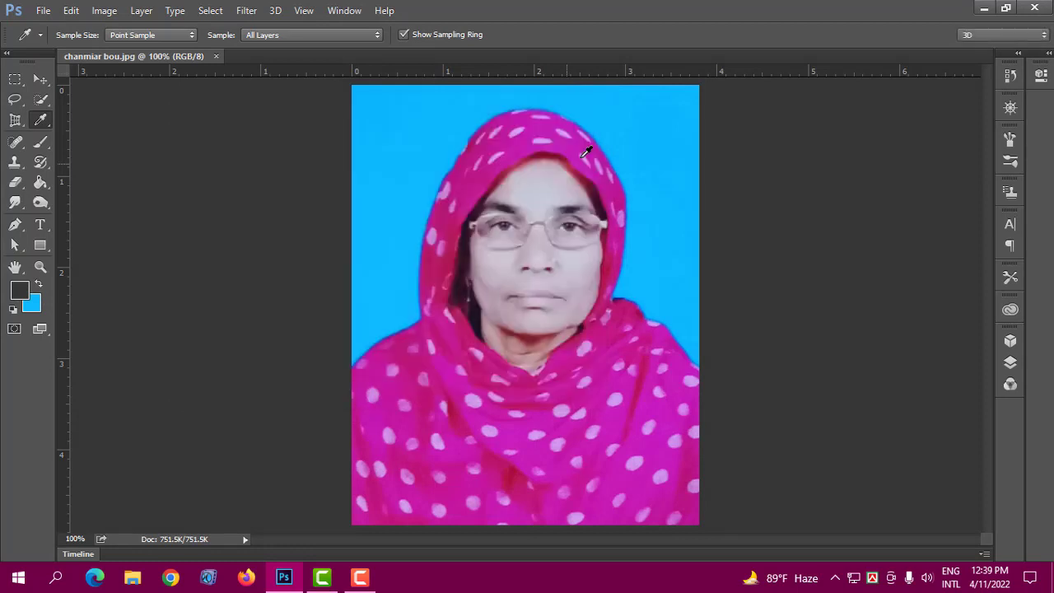
right_click(41, 121)
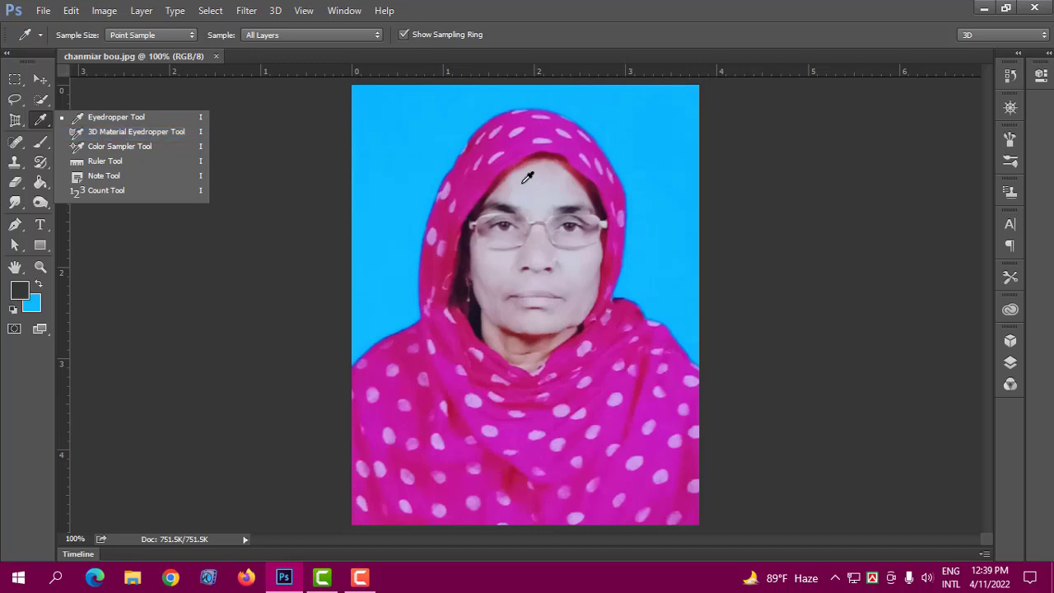
left_click(463, 179)
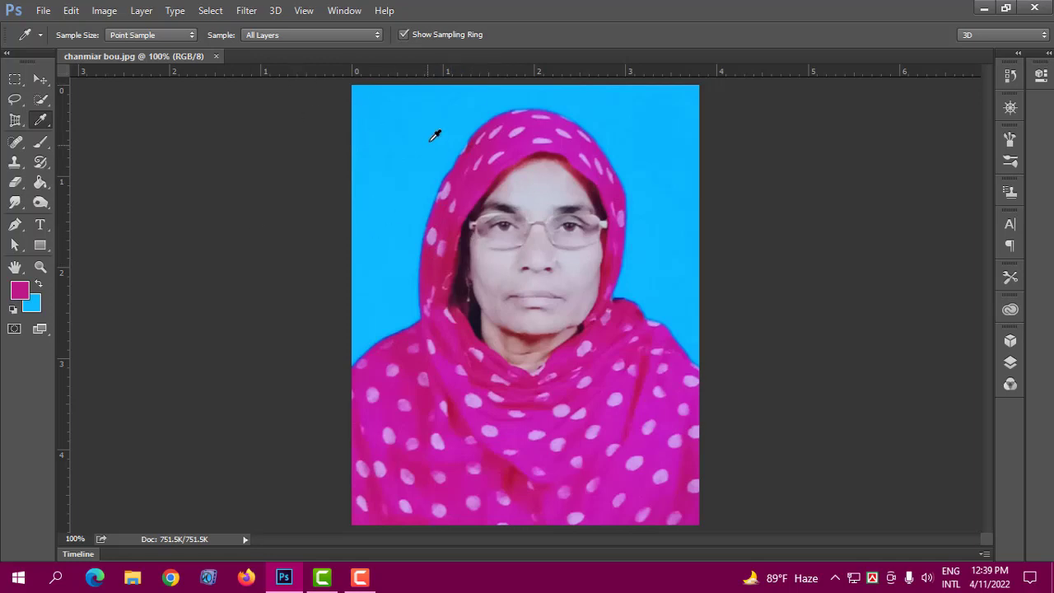
- Create a 3D mesh from the photo layer using the Cube mesh preset
left_click(275, 12)
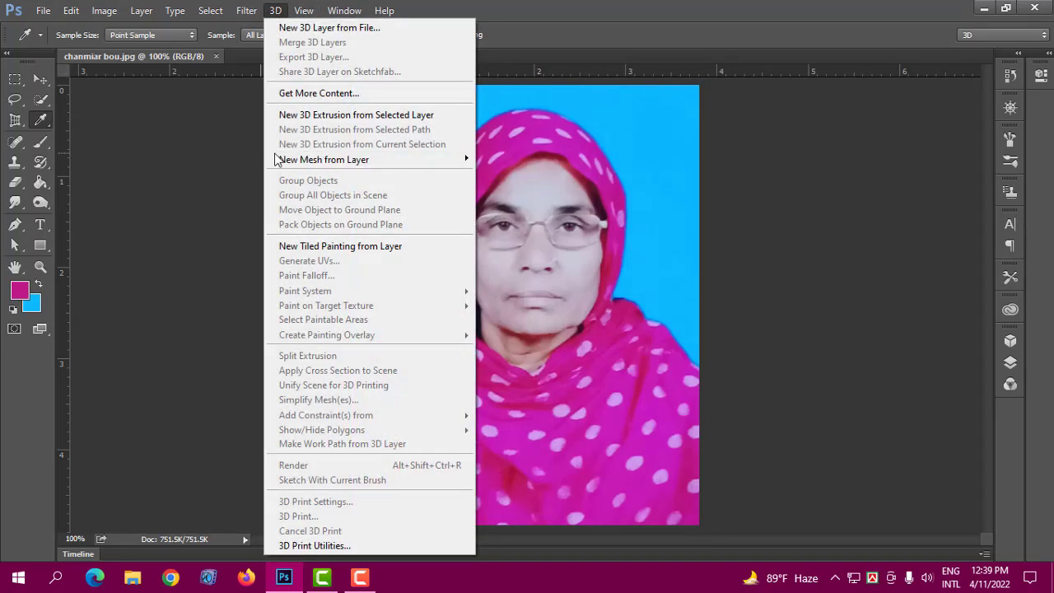
mouse_move(329, 162)
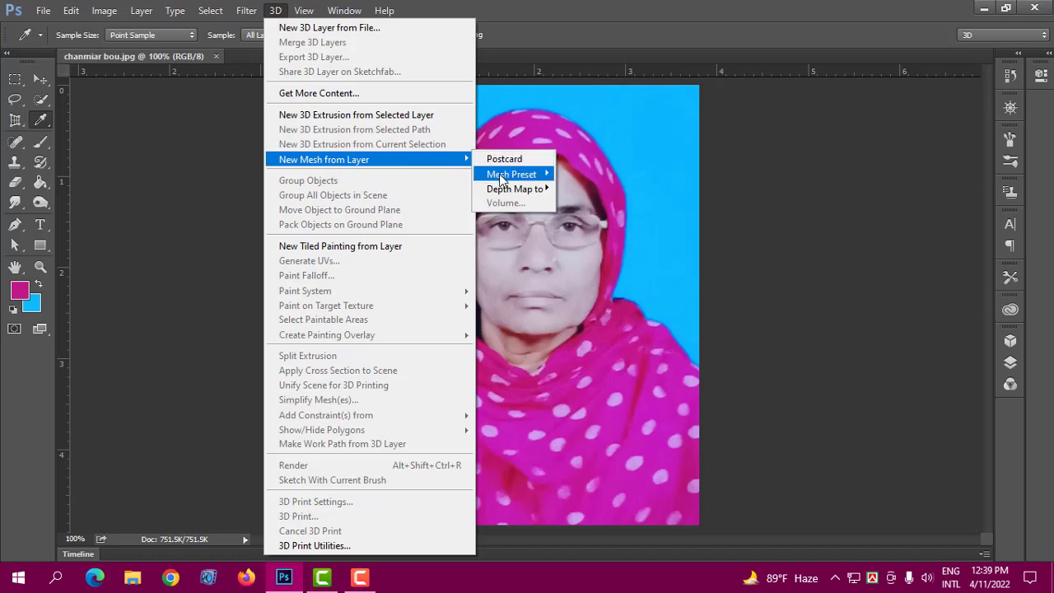
mouse_move(505, 180)
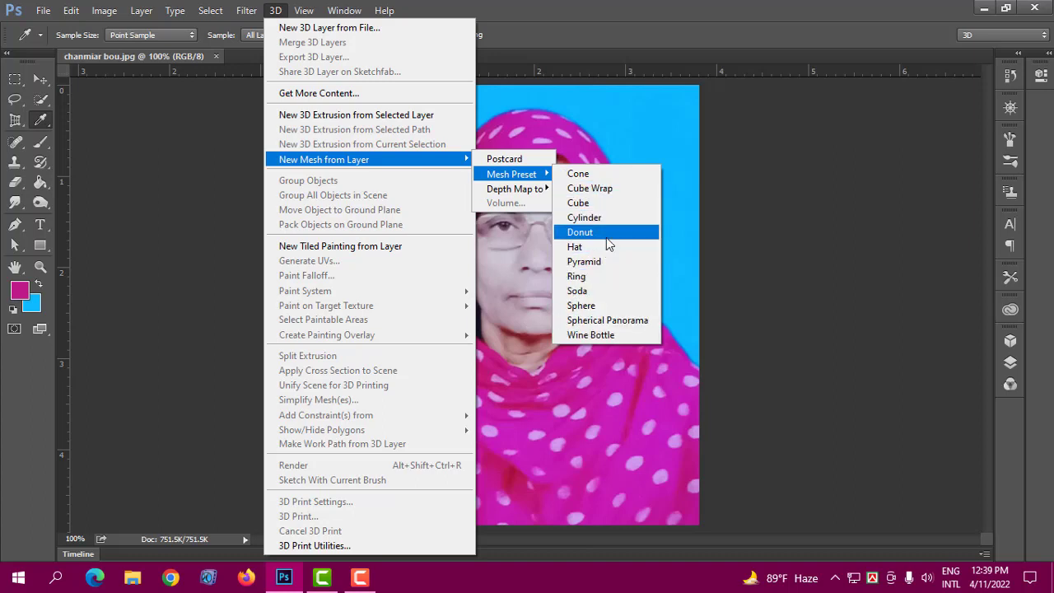
left_click(579, 204)
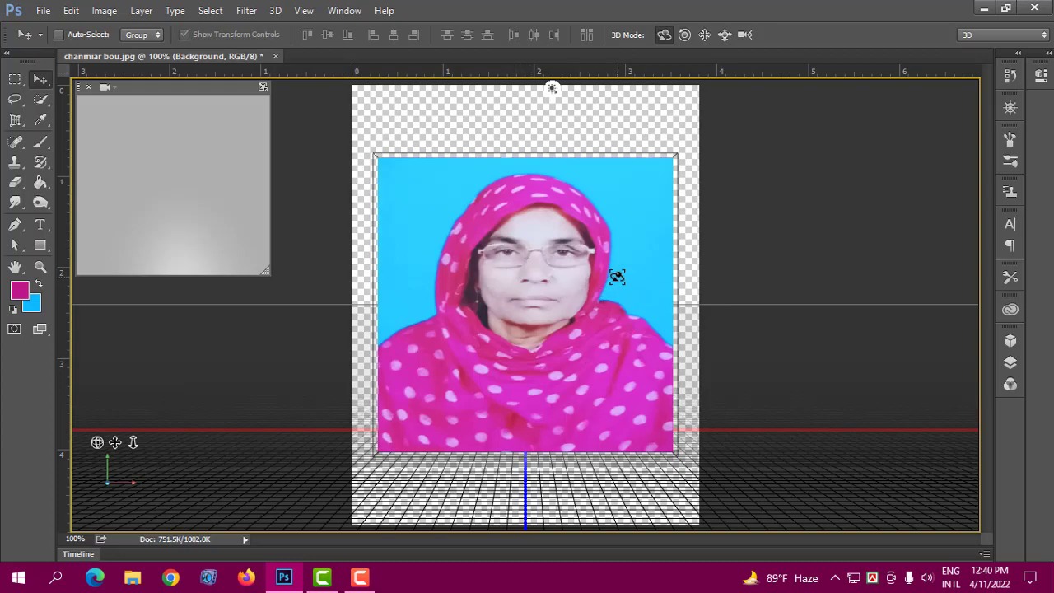
- Orbit the 3D camera so the cube's photo face, top and one side show at an angle, with the whole cube inside the canvas
left_click_drag(615, 279, 574, 226)
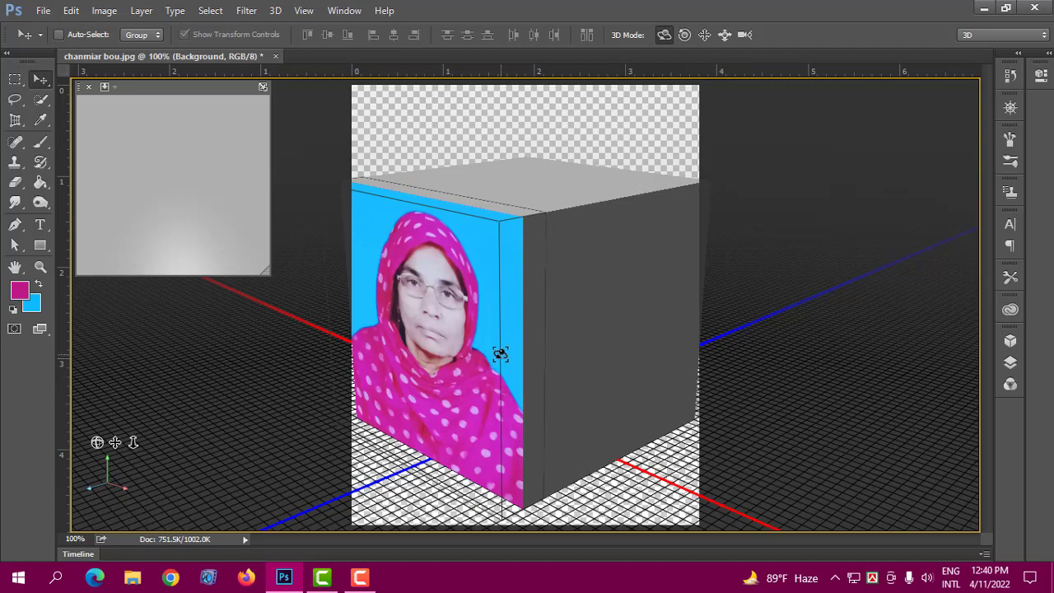
left_click_drag(591, 342, 595, 349)
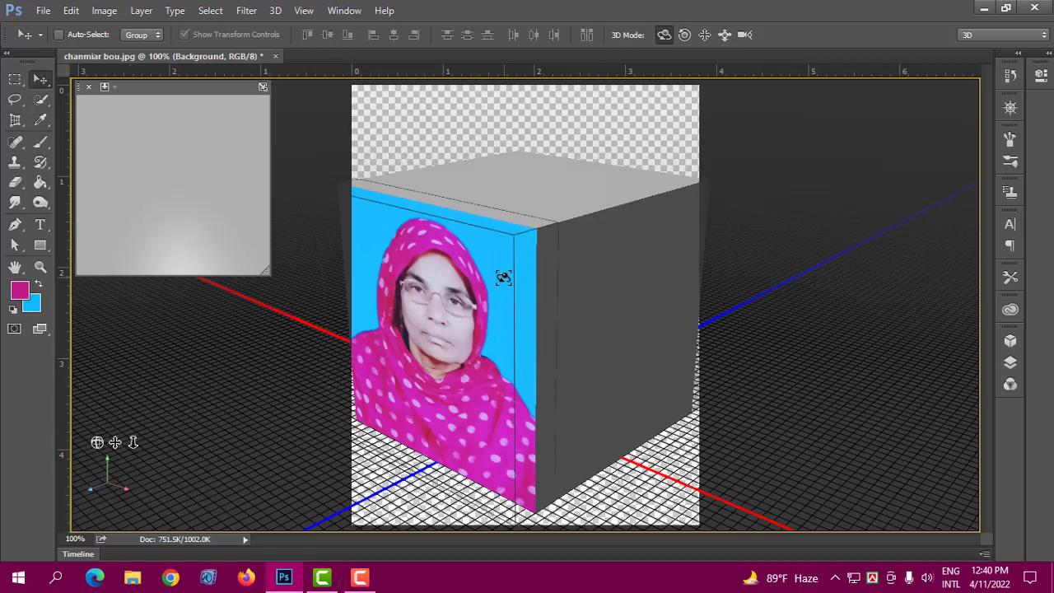
left_click_drag(591, 308, 590, 309)
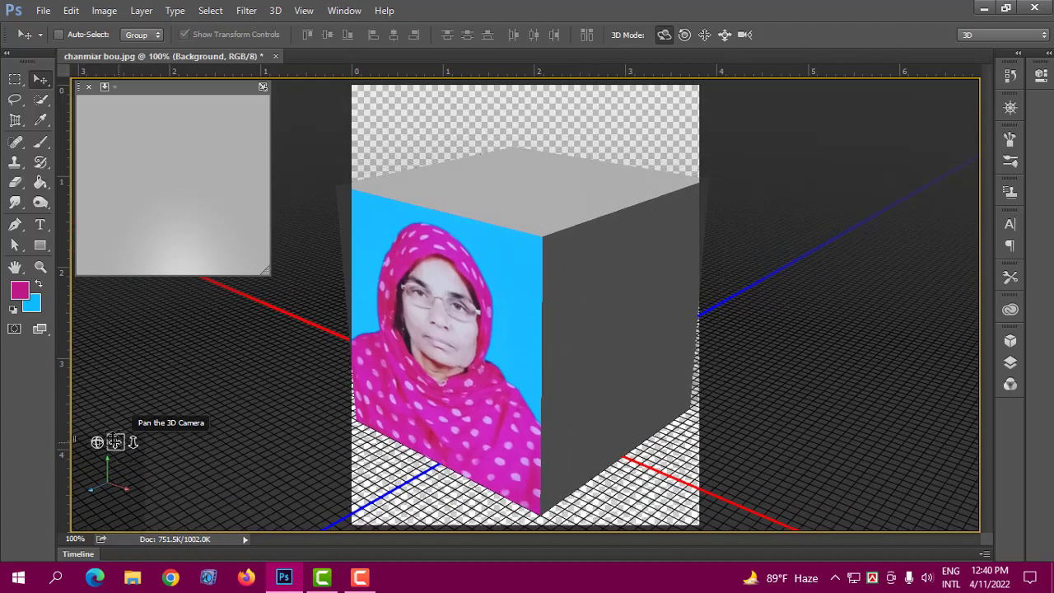
left_click_drag(98, 442, 132, 406)
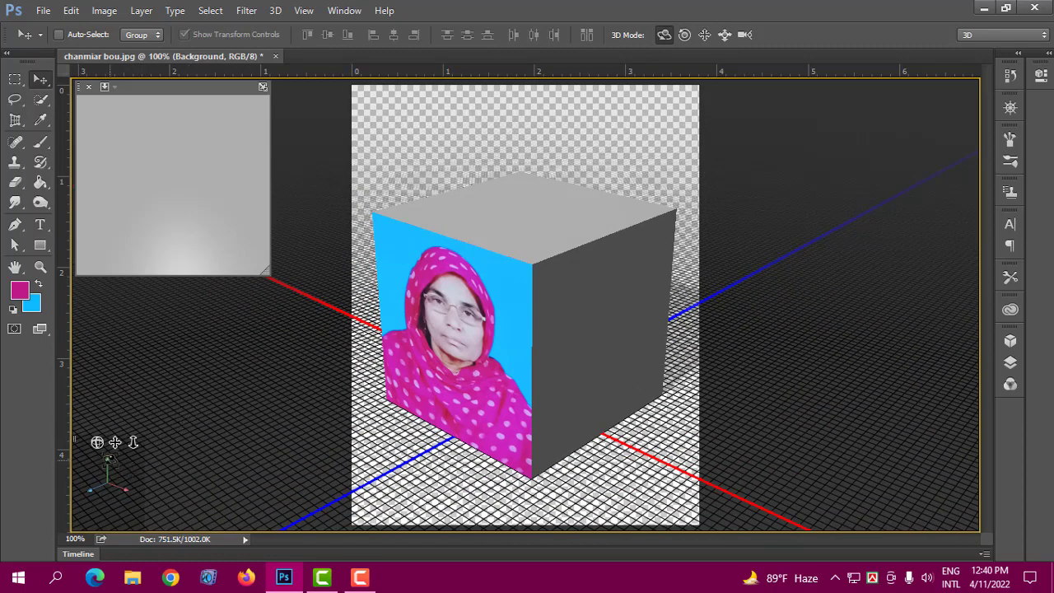
left_click_drag(108, 463, 100, 485)
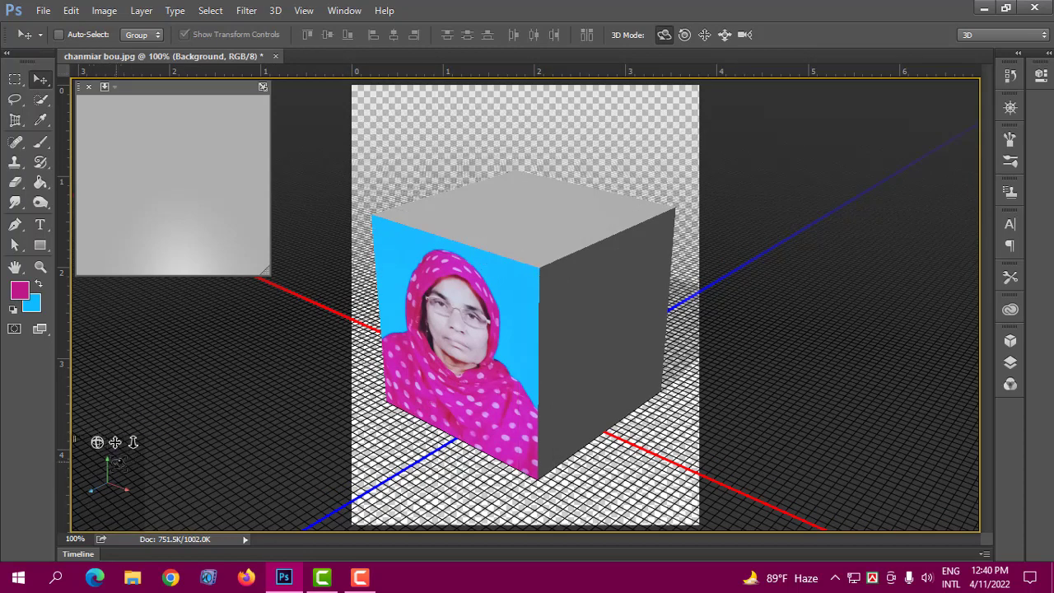
- Sample the cube's front material, its top material, and the front material again with the 3D Material Eyedropper Tool
left_click(46, 120)
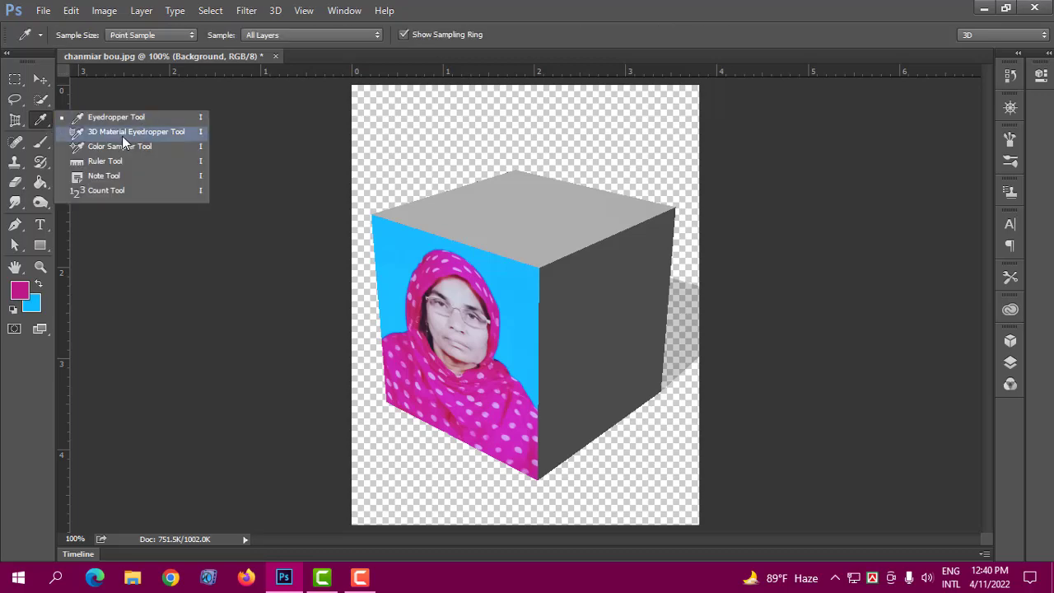
left_click(123, 133)
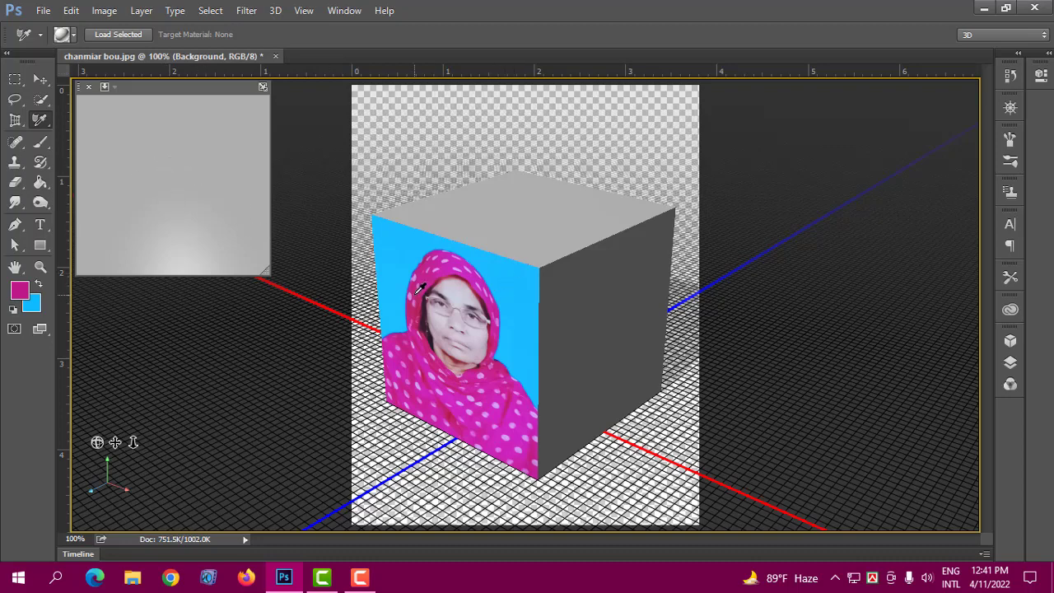
right_click(47, 120)
left_click(105, 134)
left_click(474, 294)
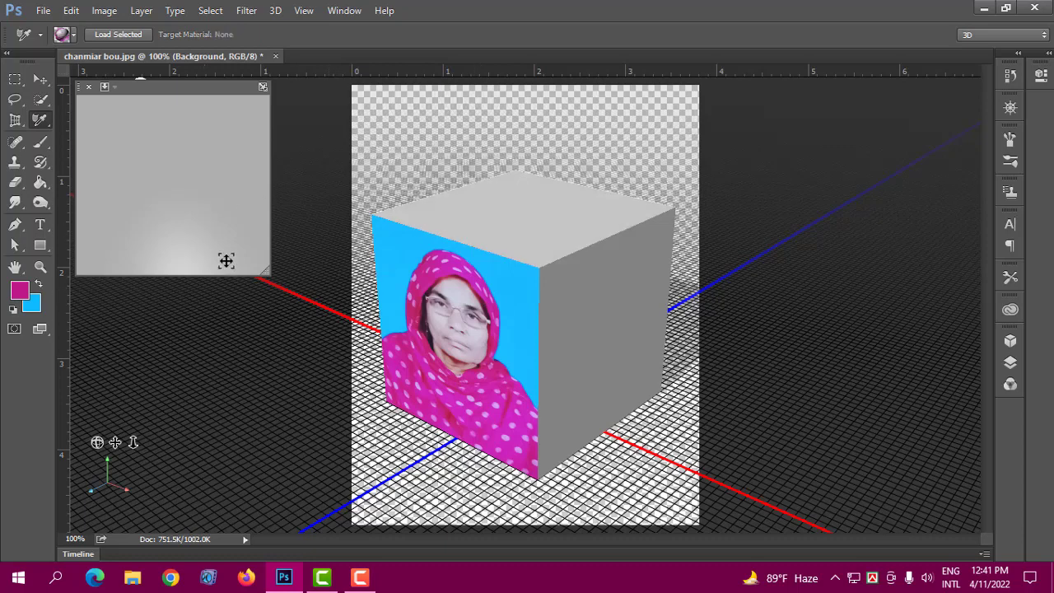
left_click(506, 216)
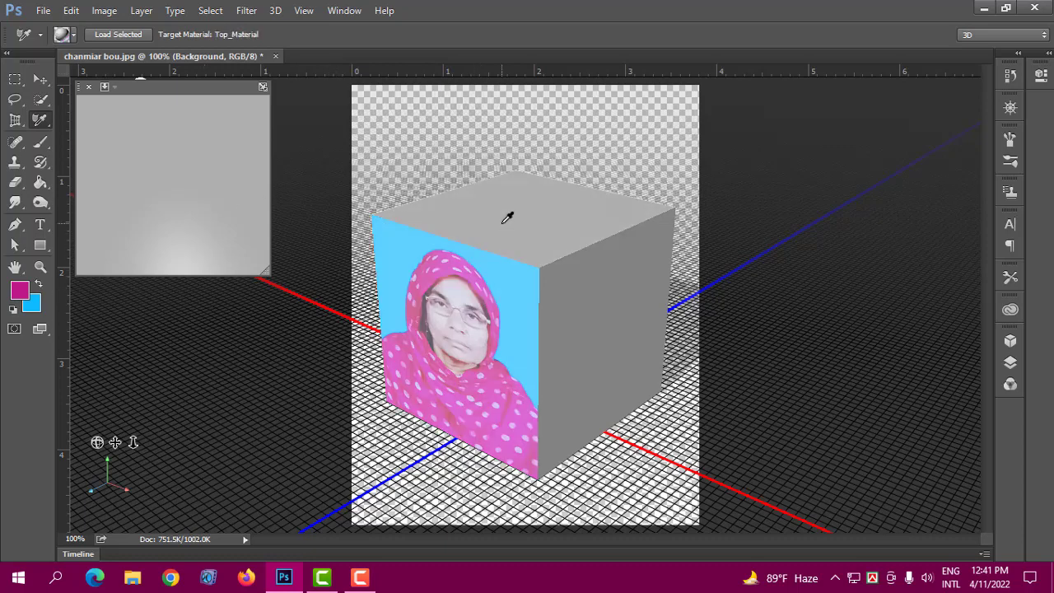
left_click(459, 308)
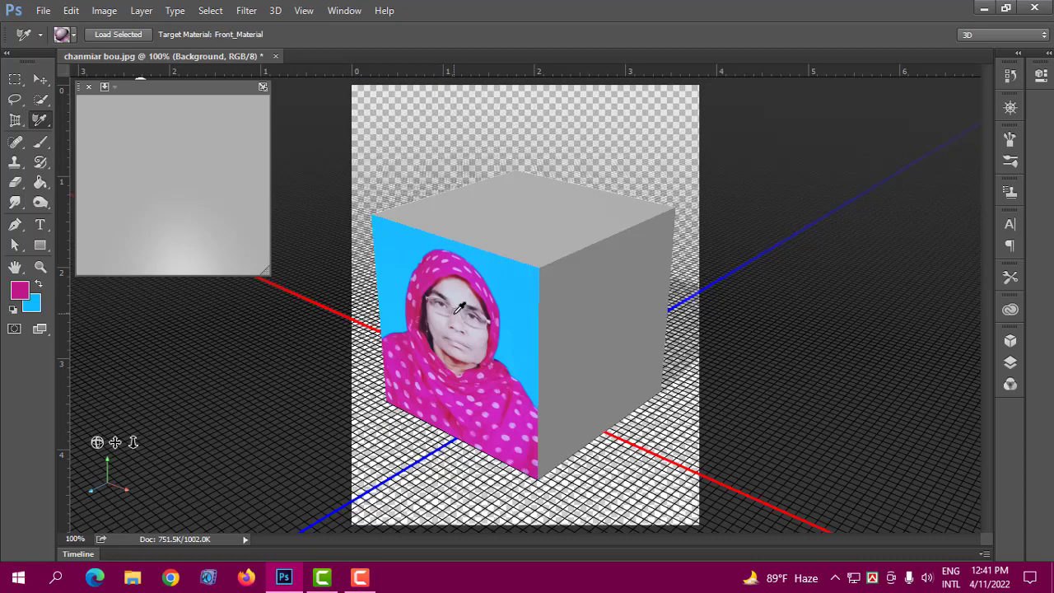
- Load the cube's photo-textured front material and apply it to the cube's right side and top faces
left_click(73, 36)
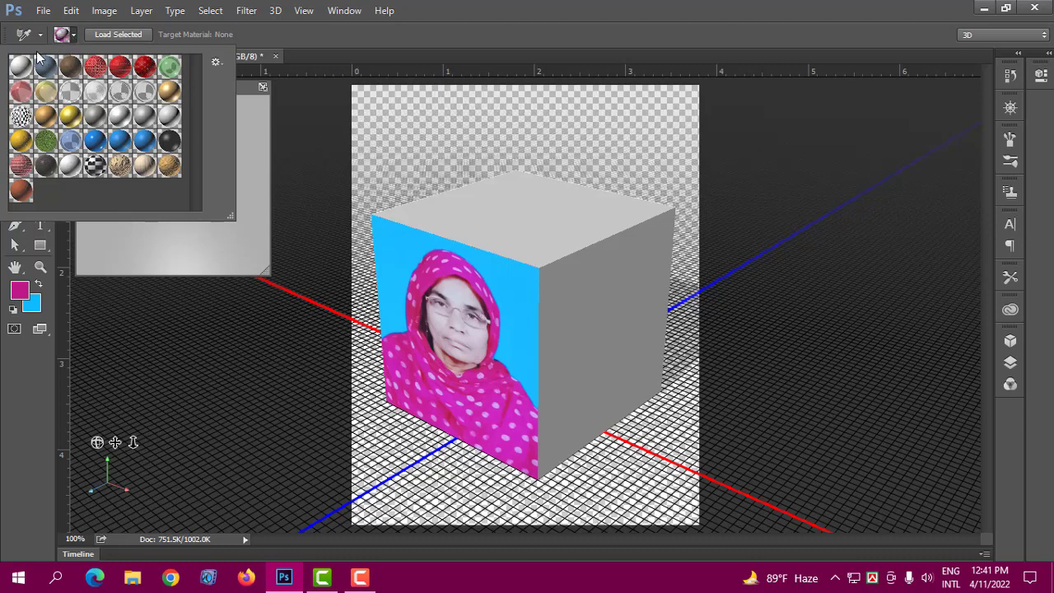
left_click(498, 295)
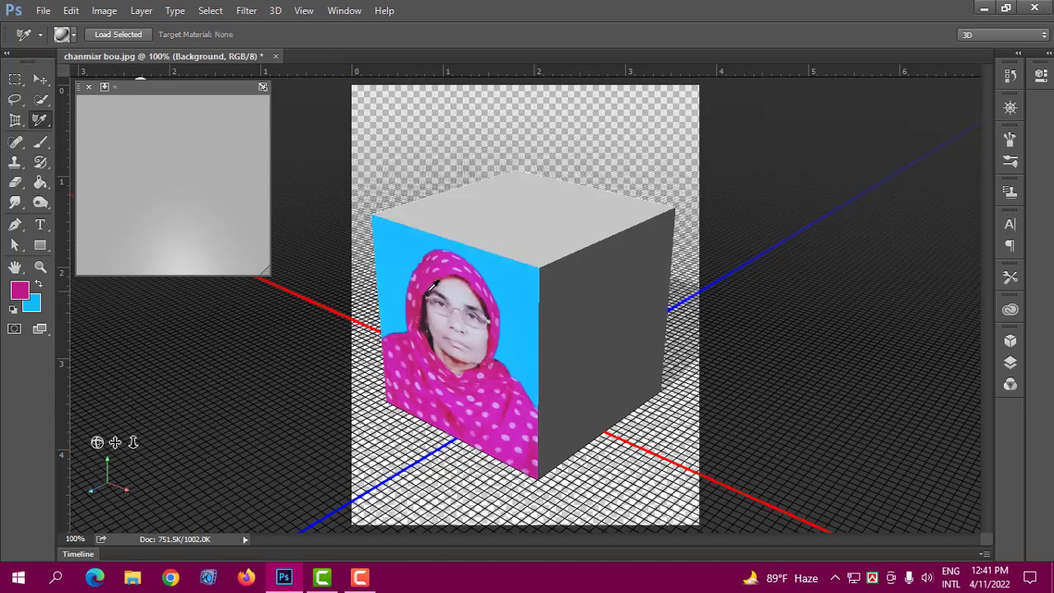
left_click(64, 35)
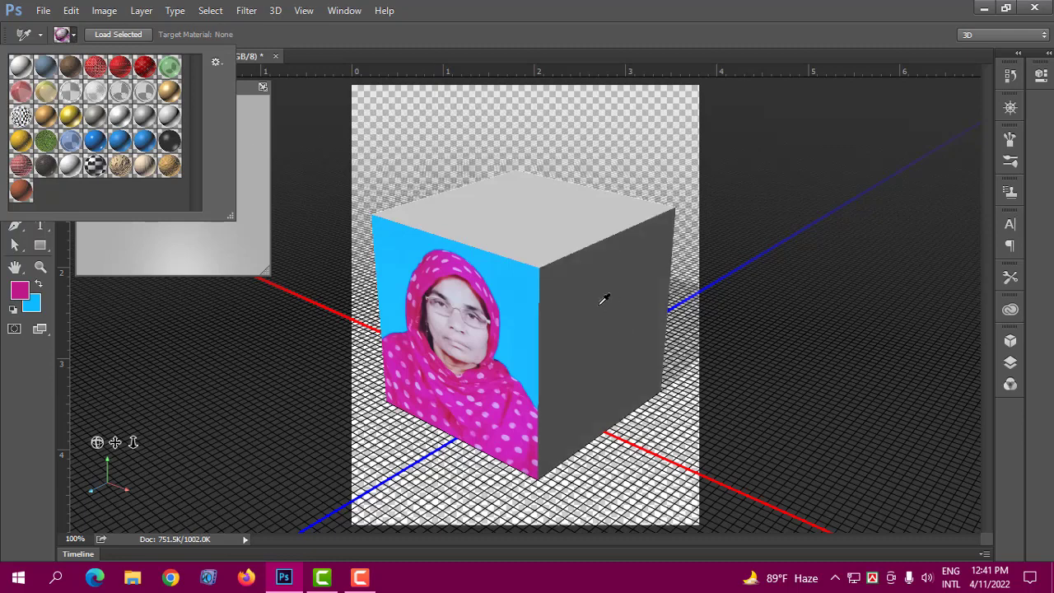
left_click(603, 300)
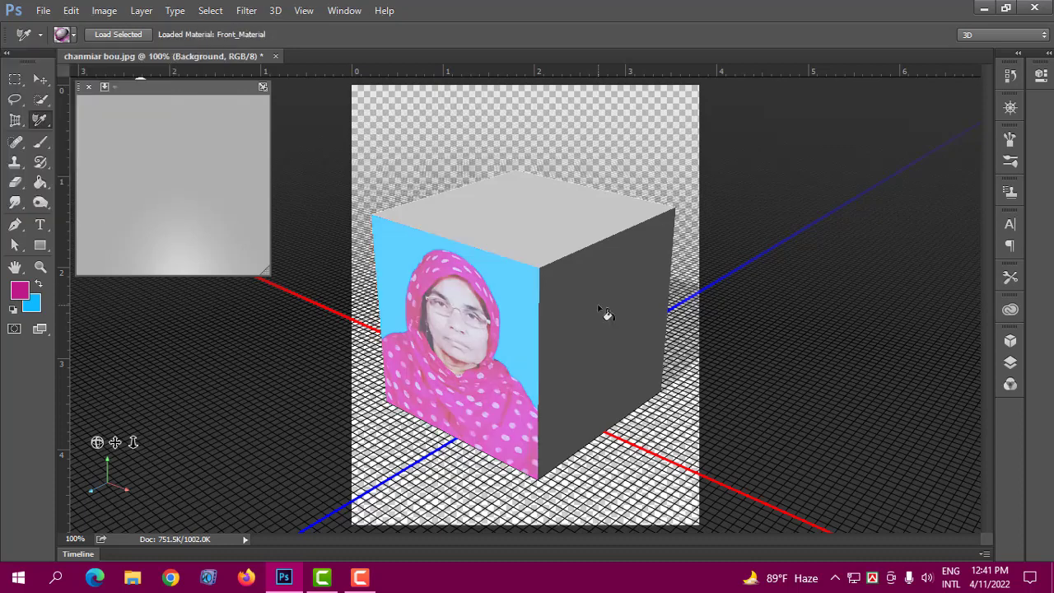
left_click(604, 308)
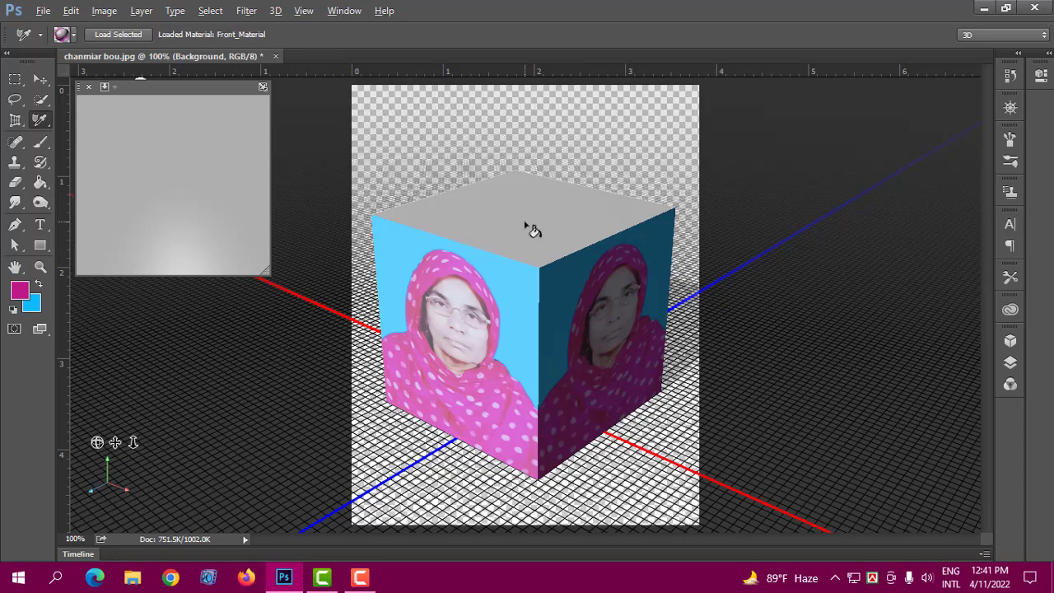
left_click(530, 229)
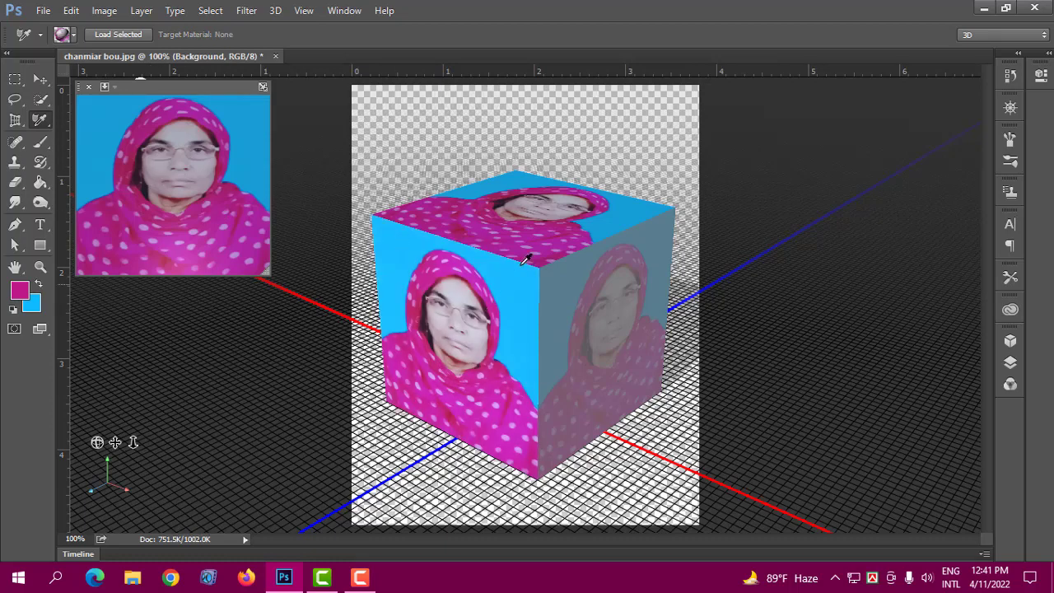
right_click(41, 122)
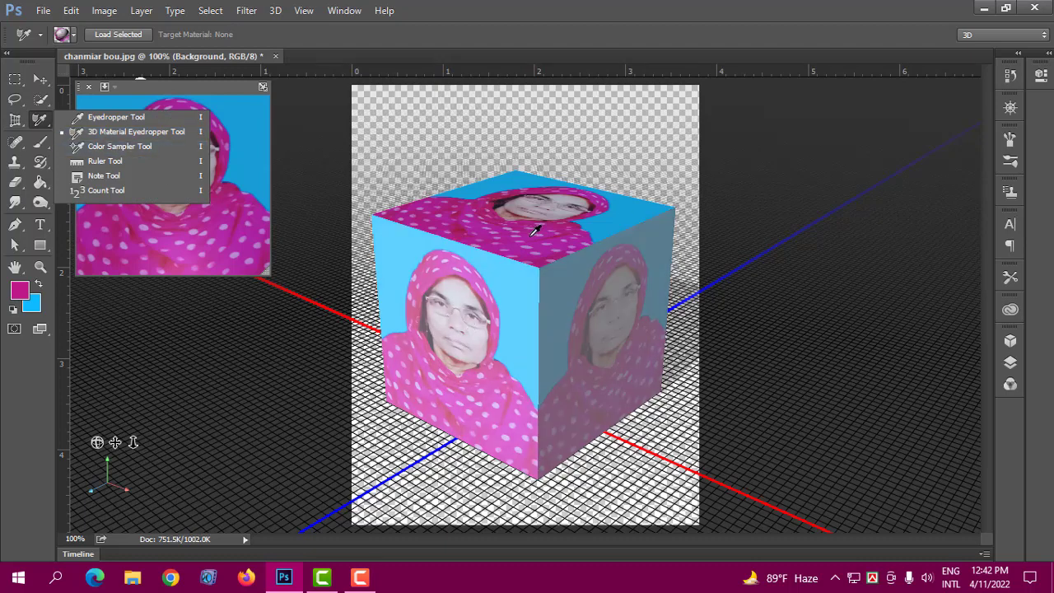
left_click(594, 224)
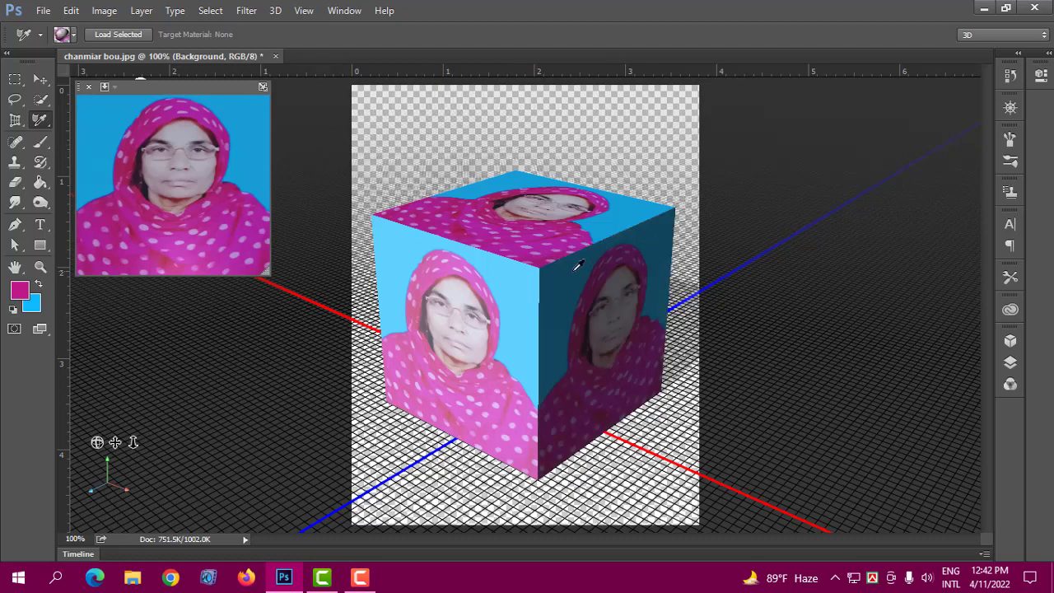
- Choose the red textile-like material preset and apply it to the cube's right side face
left_click(73, 35)
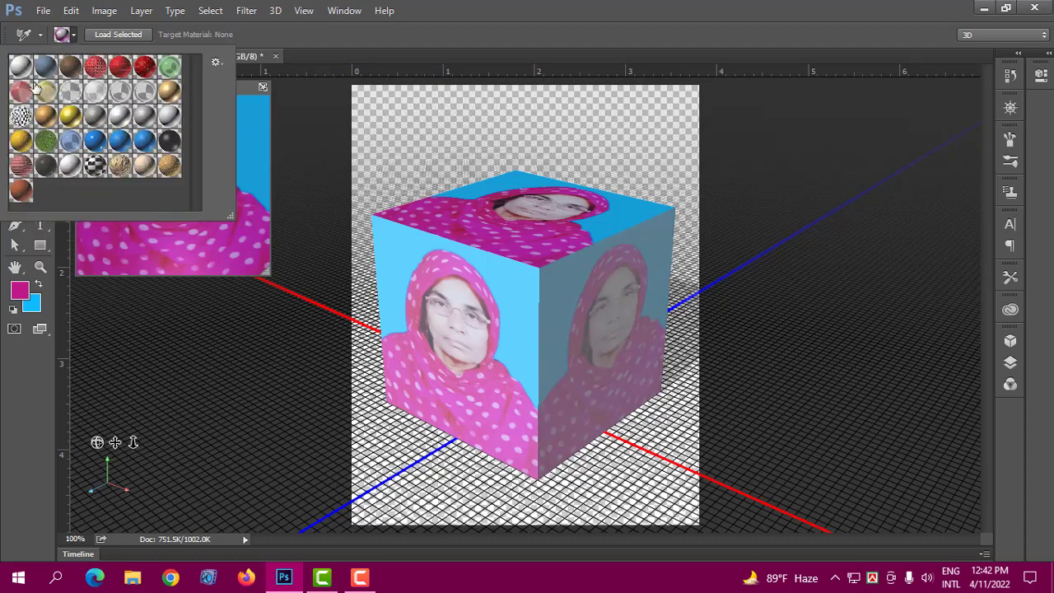
left_click(120, 67)
left_click(73, 34)
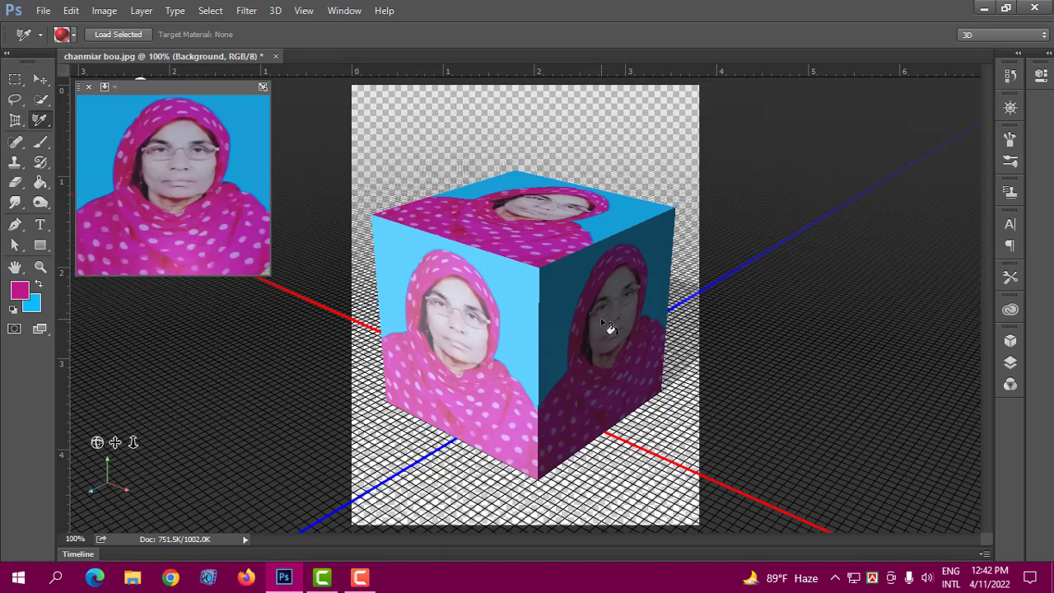
left_click(610, 328)
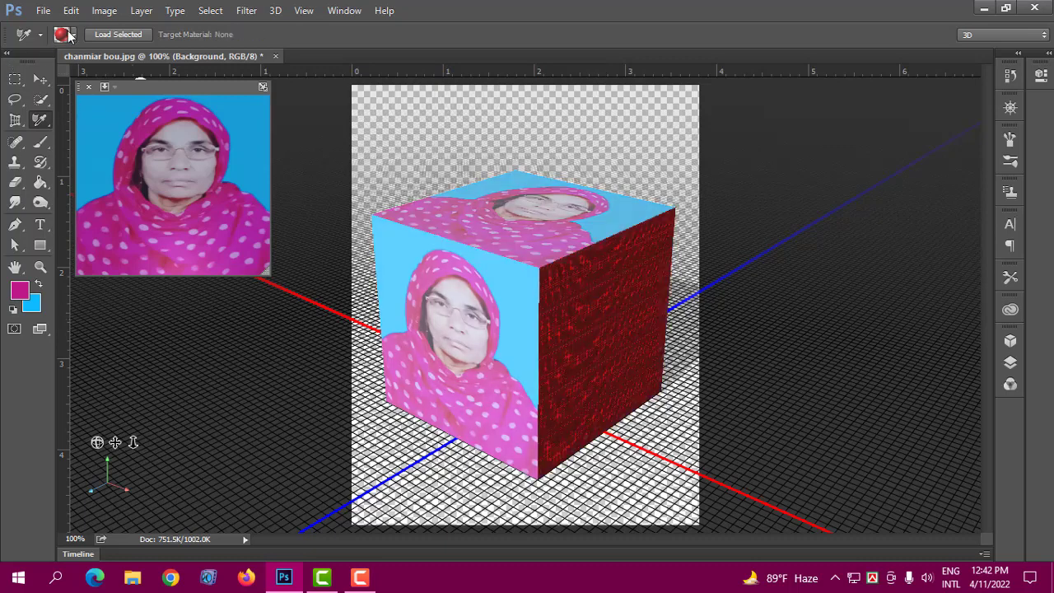
- Choose the plain light grey No Texture material preset and apply it to the cube's front face
left_click(73, 34)
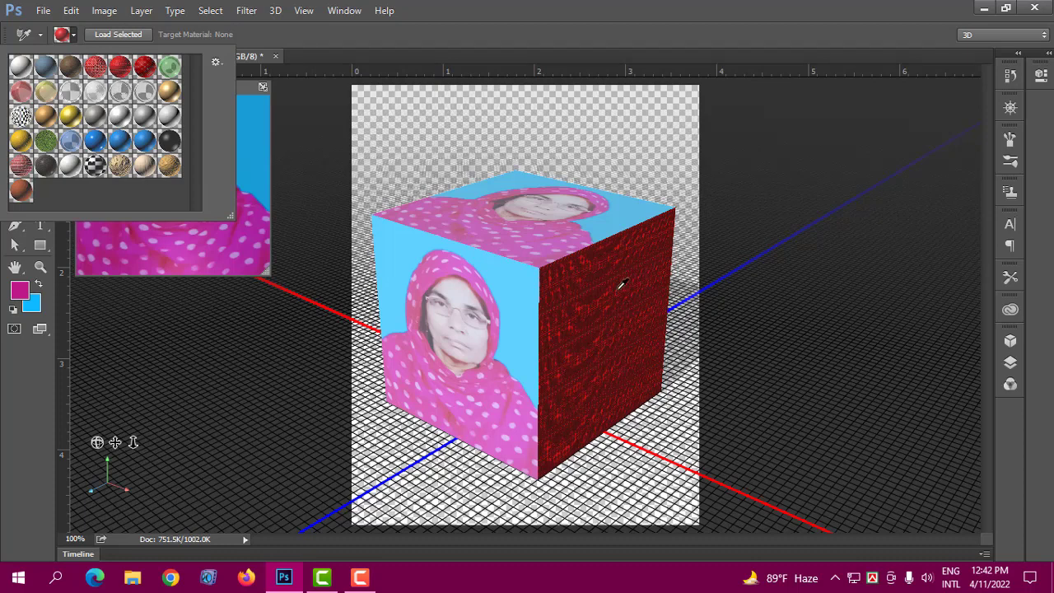
left_click(167, 118)
left_click(479, 298)
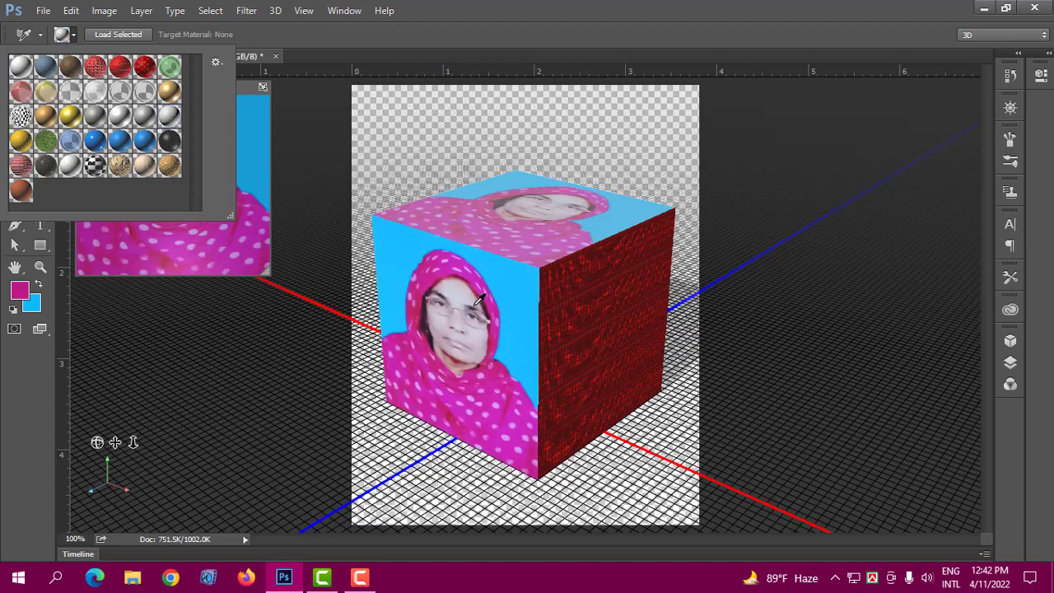
left_click(524, 237)
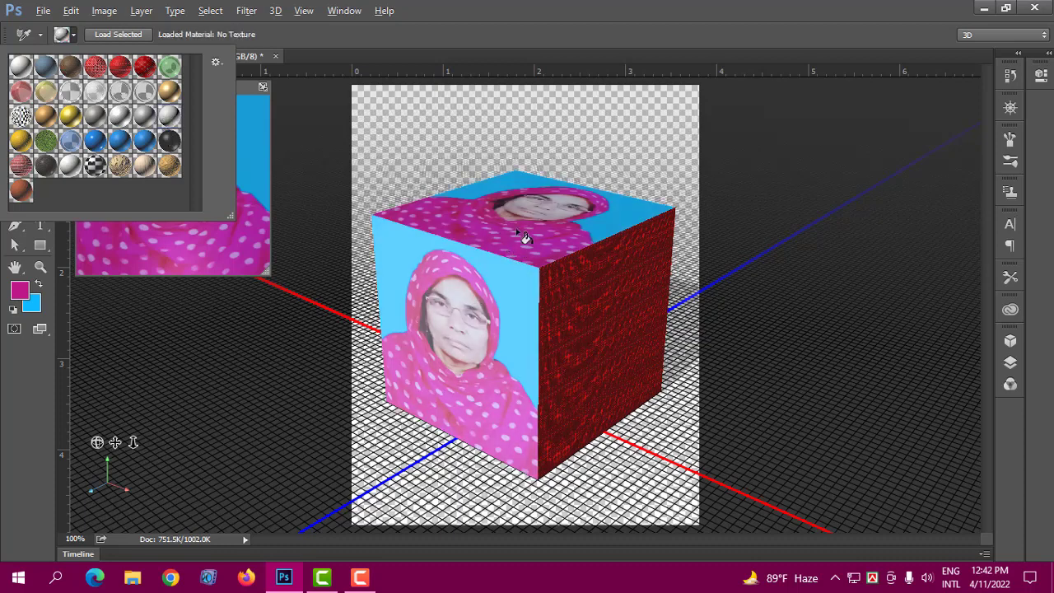
key("ctrl+alt+z")
key("Escape")
left_click(492, 317)
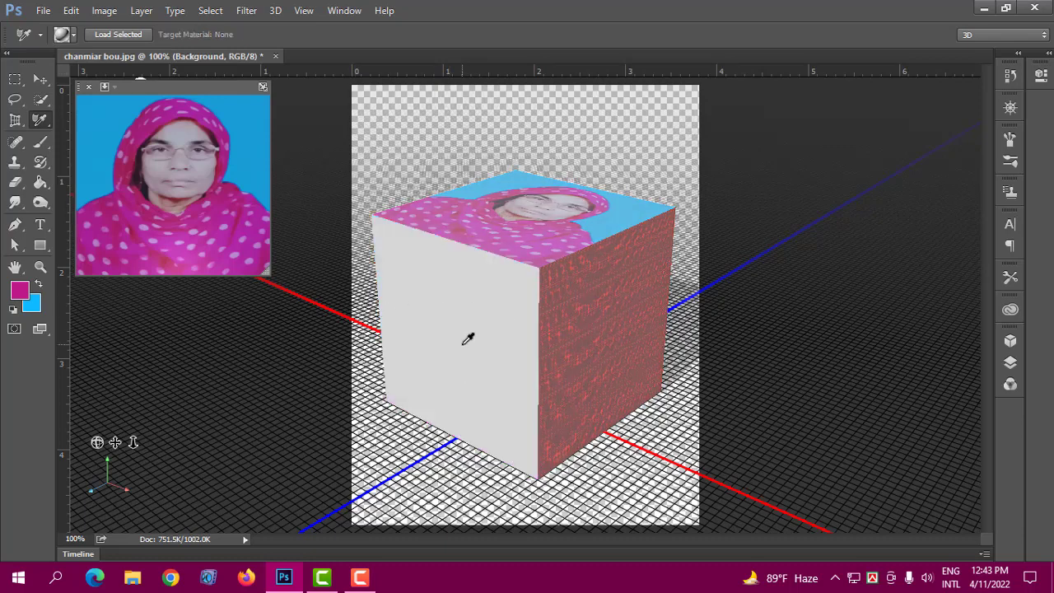
left_click(72, 35)
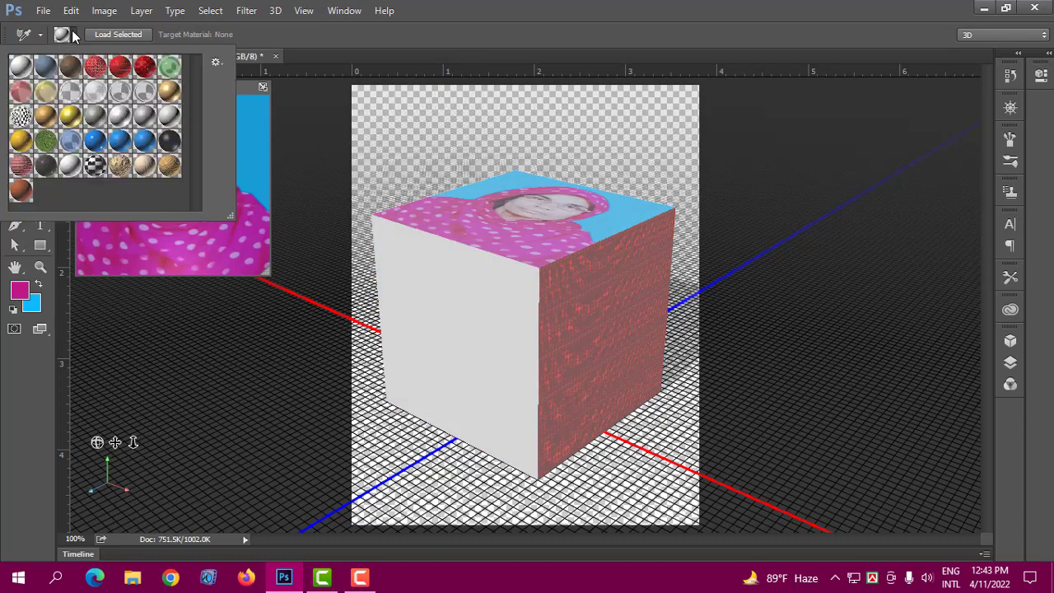
left_click(546, 201)
left_click(74, 35)
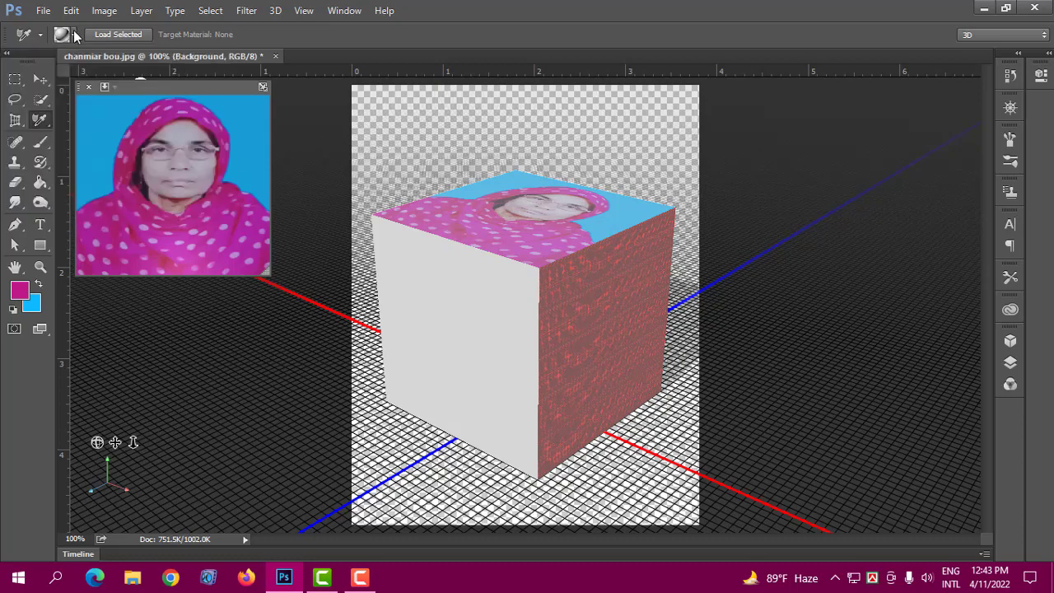
- Open the first of the two portraits of the woman in a red striped headscarf from the Photo file folder
left_click(41, 11)
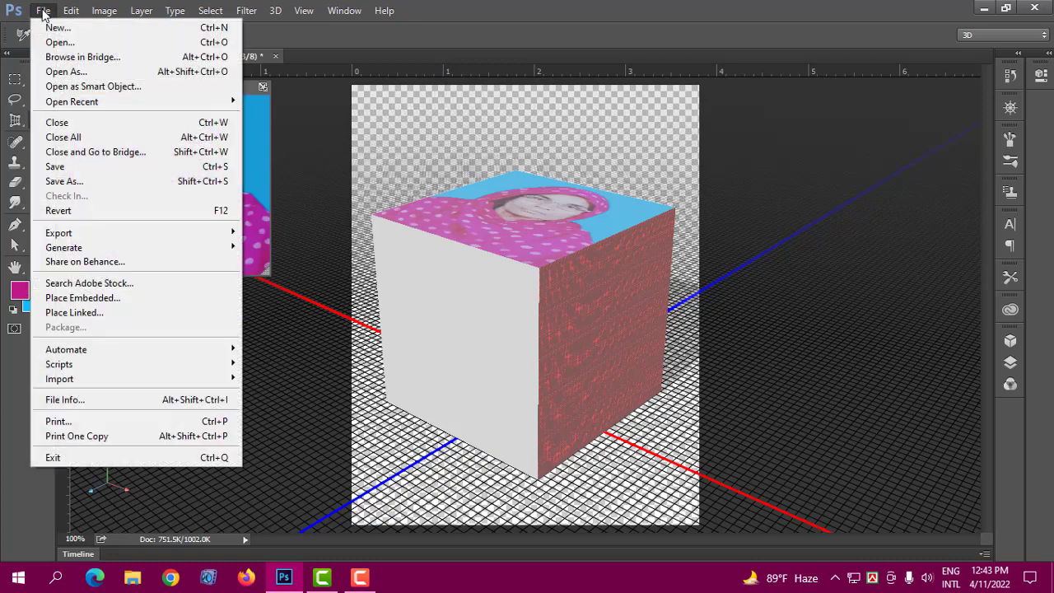
left_click(69, 46)
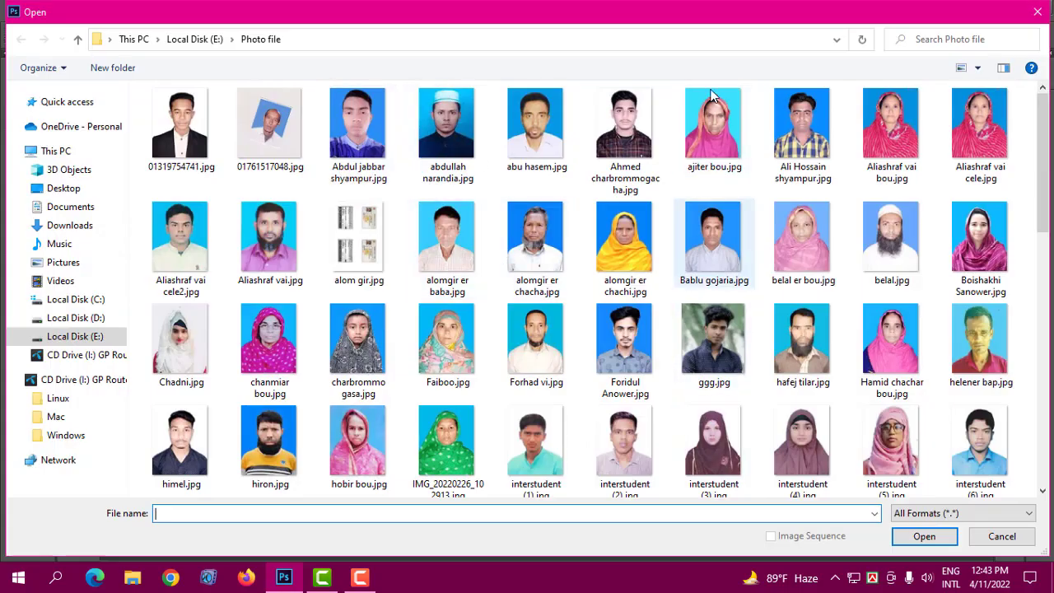
left_click(890, 128)
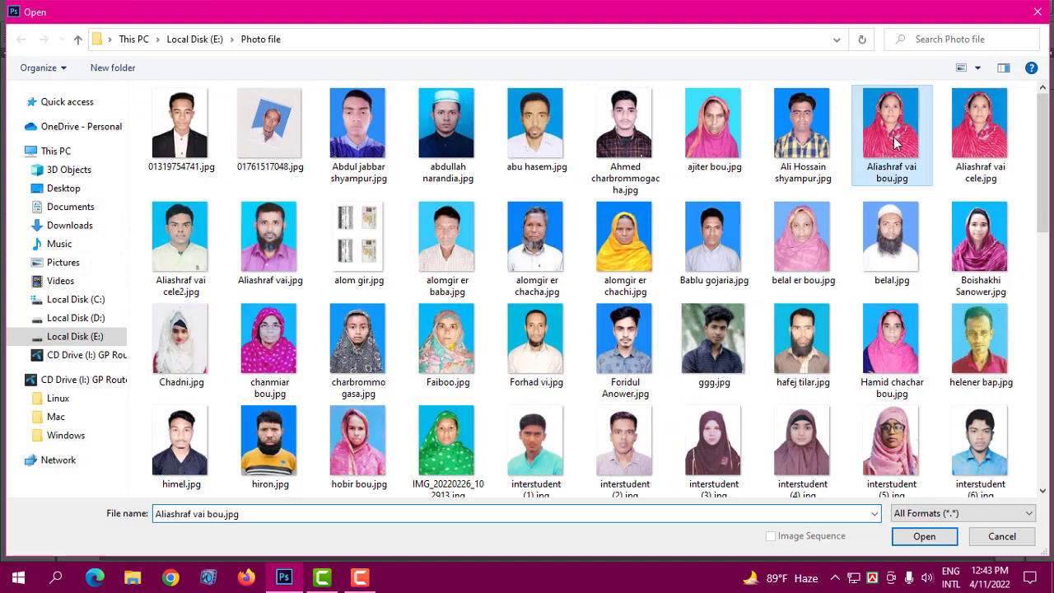
left_click(924, 536)
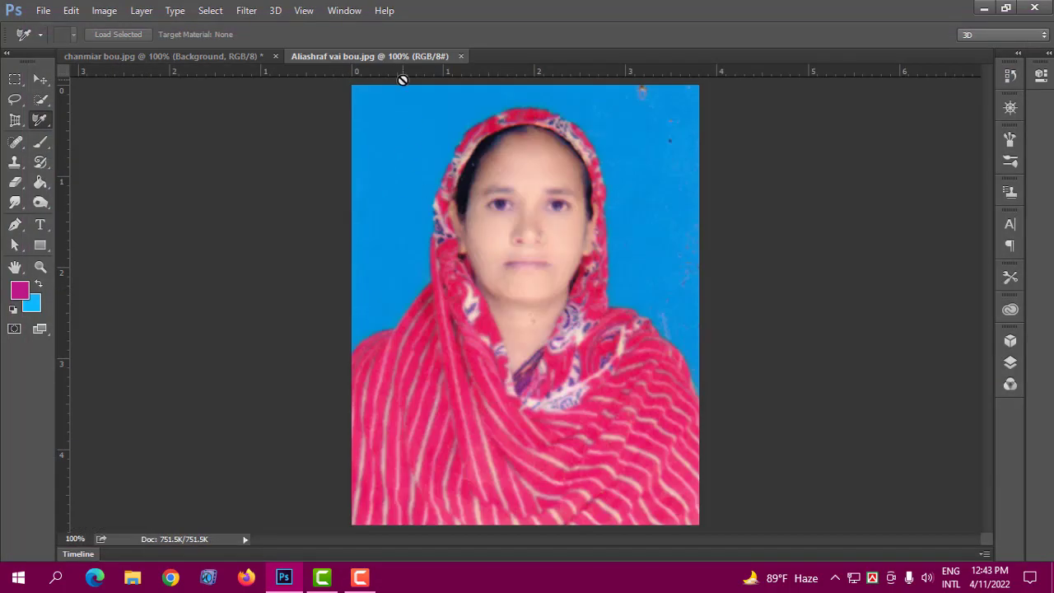
left_click(42, 10)
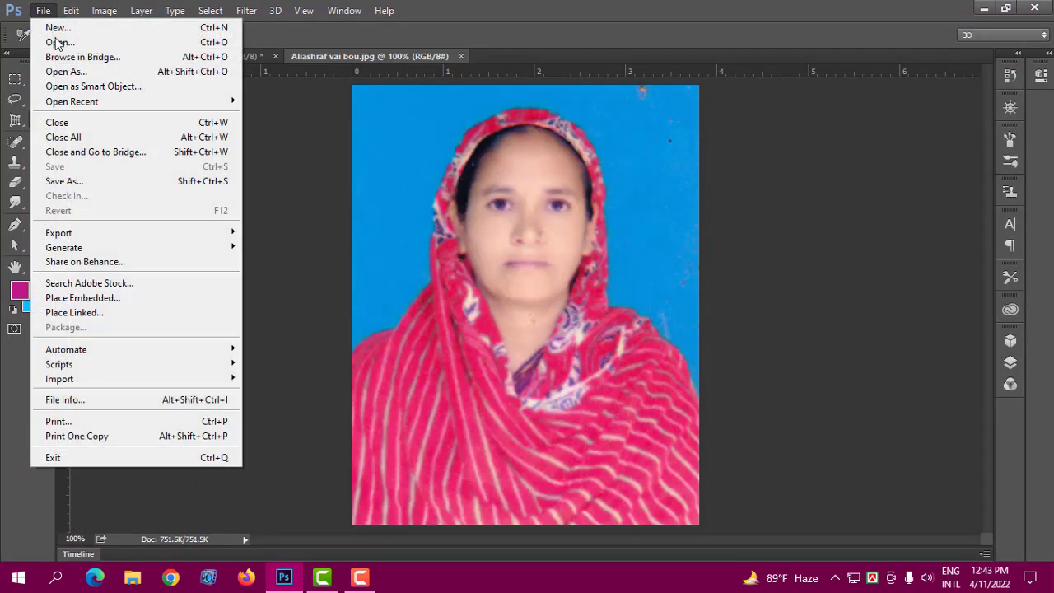
left_click(60, 42)
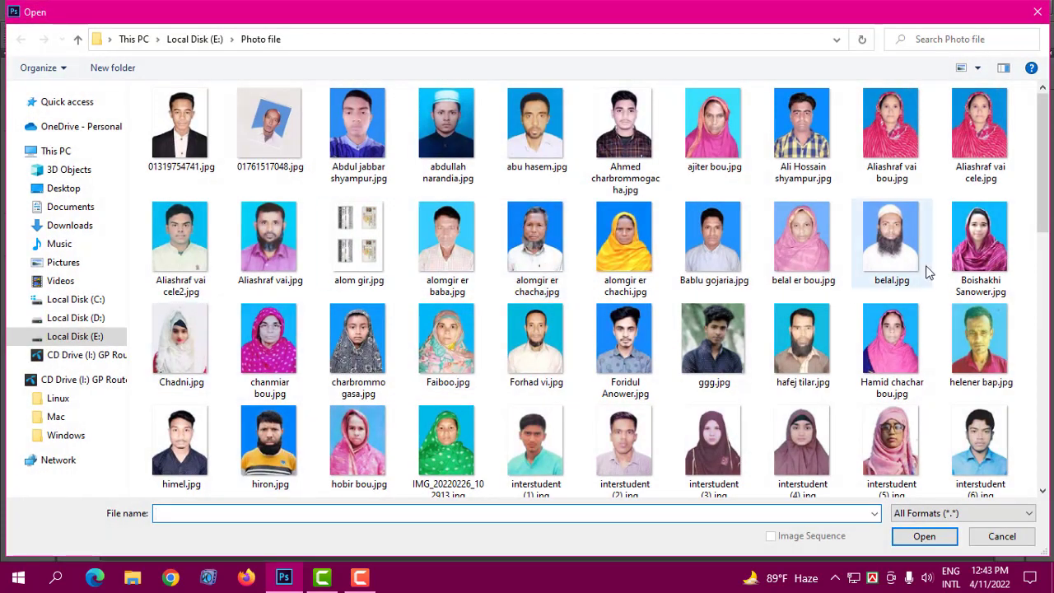
left_click_drag(1043, 210, 1043, 321)
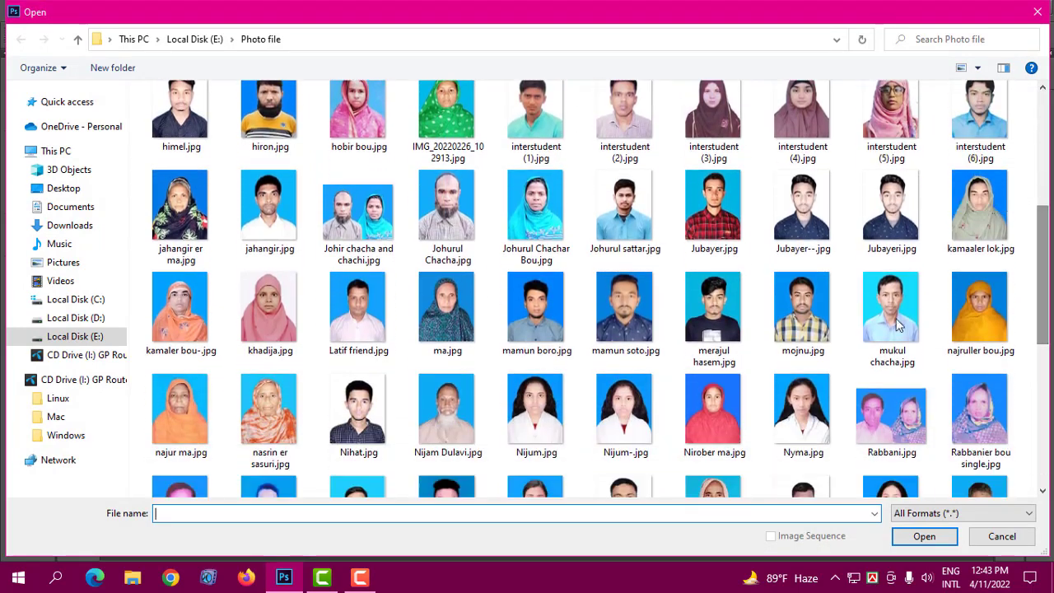
left_click(536, 308)
left_click(921, 536)
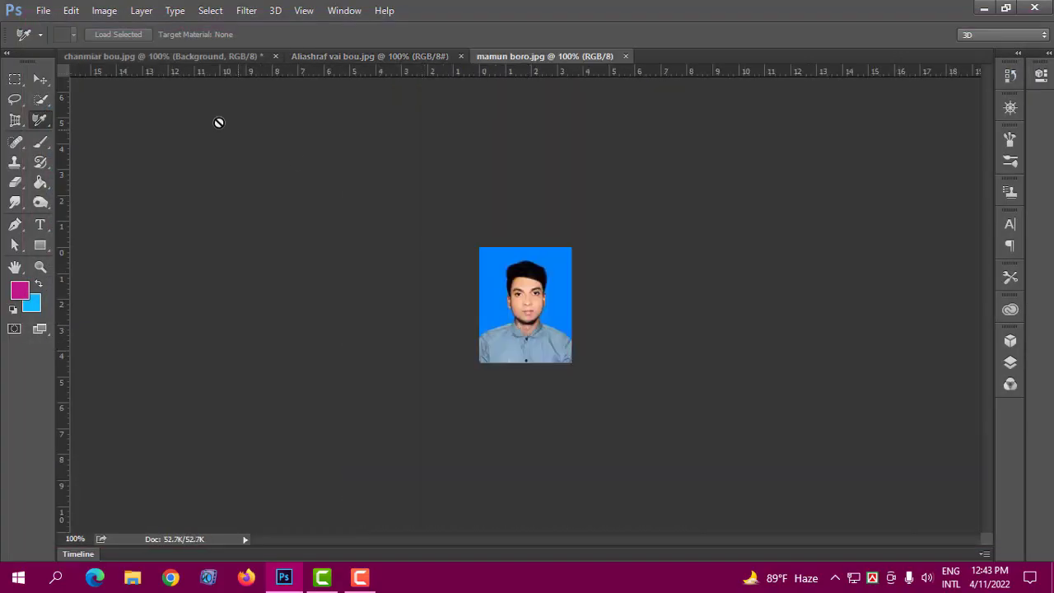
left_click(625, 56)
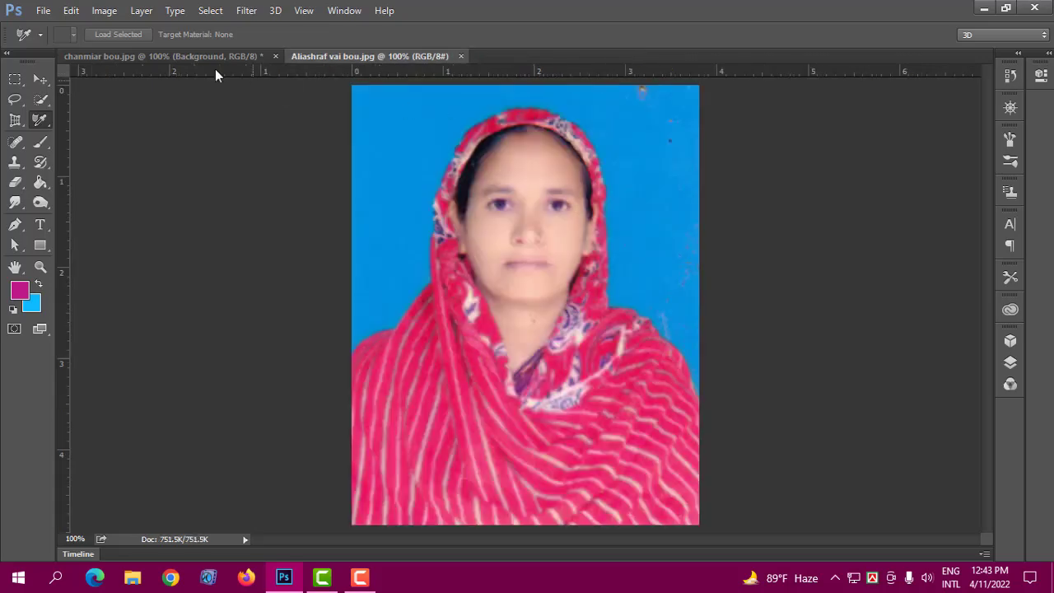
- Open the portraits of the bearded man in a cream shirt and the bearded man in a purple shirt from the Photo file folder
left_click(42, 10)
left_click(59, 42)
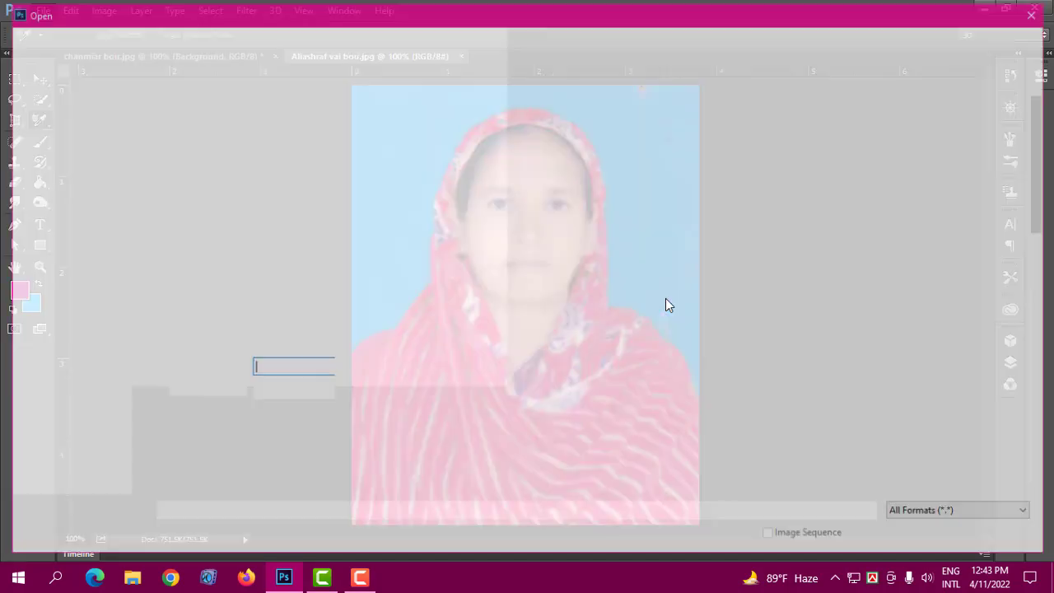
left_click(539, 339)
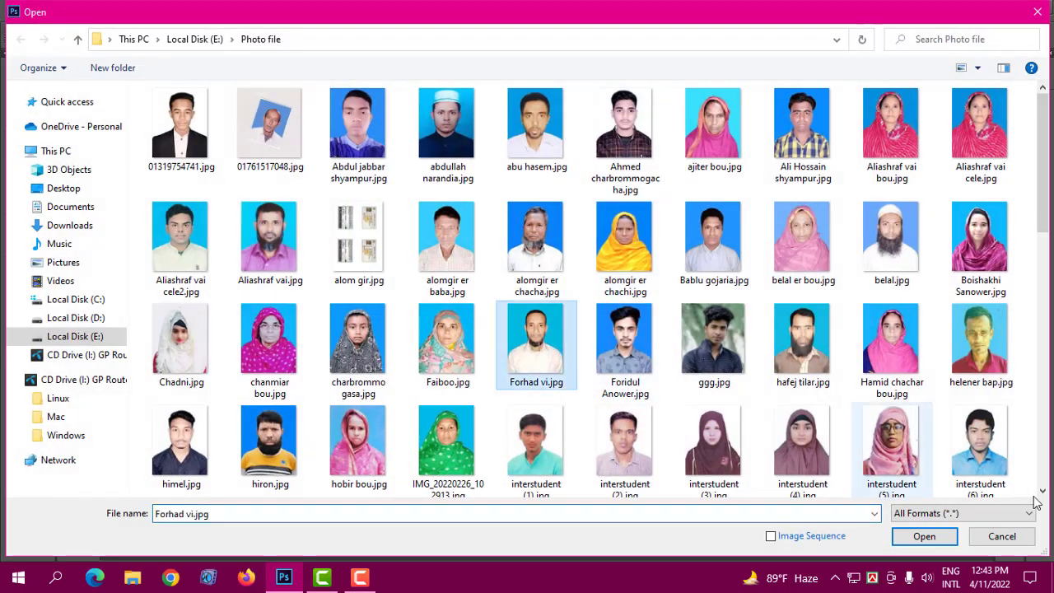
left_click(922, 536)
left_click(43, 10)
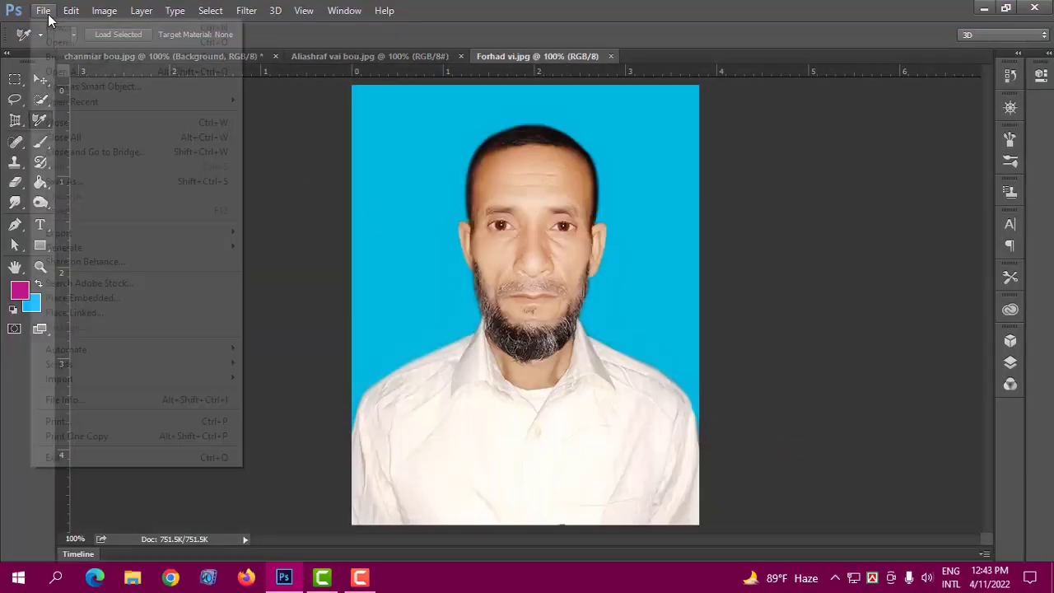
left_click(58, 41)
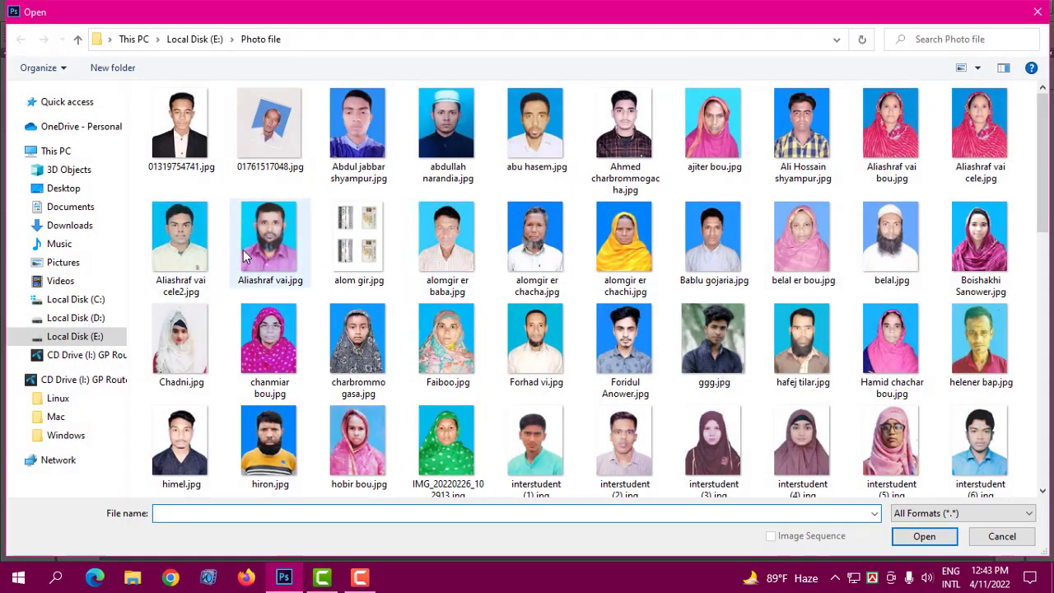
left_click(274, 243)
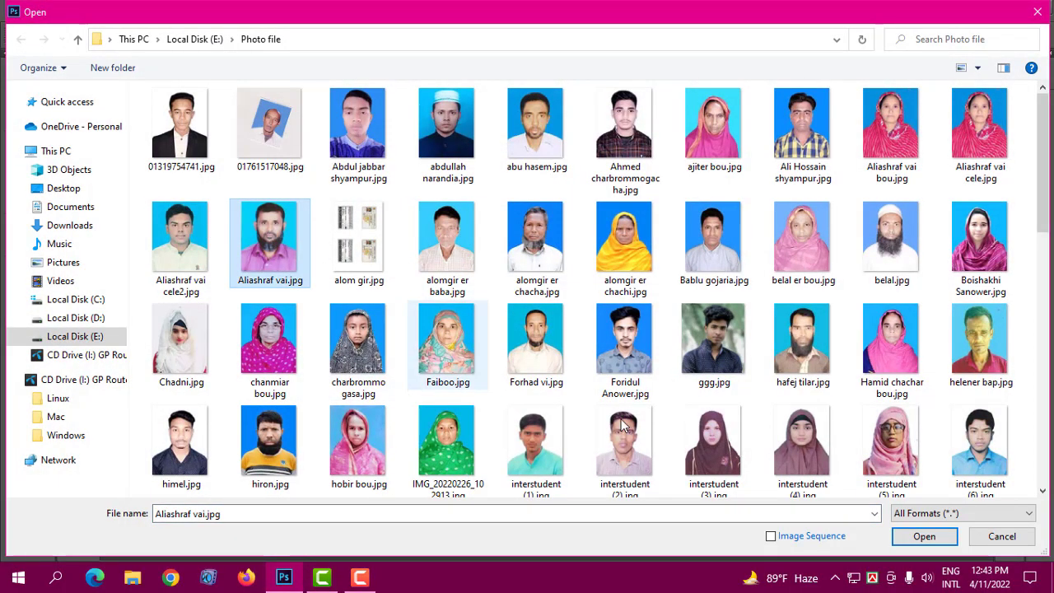
left_click(914, 536)
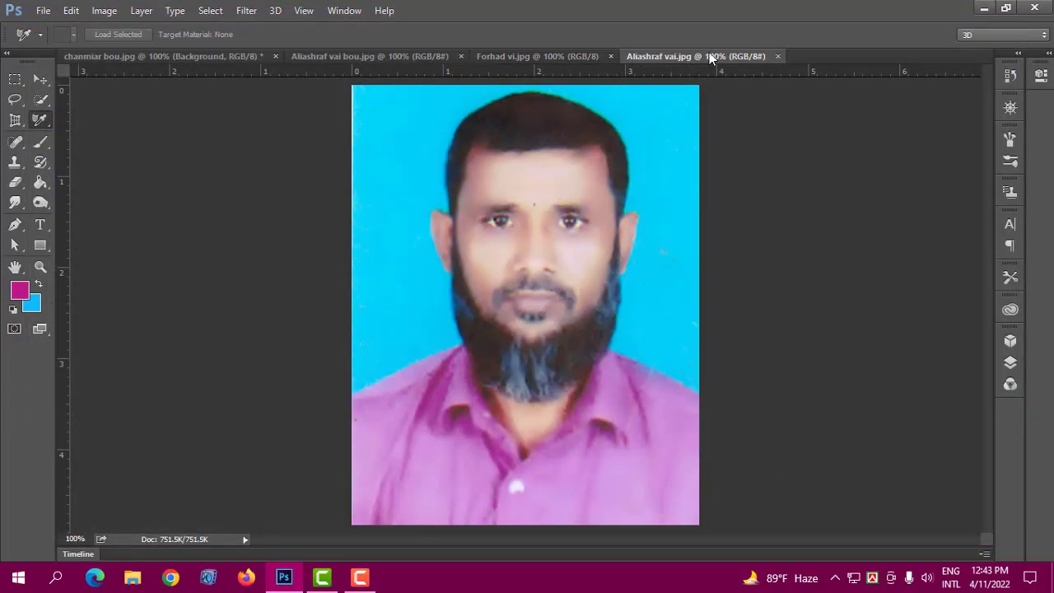
- Look through the newly opened portraits and return to the woman in the red striped headscarf
left_click(337, 52)
left_click(524, 56)
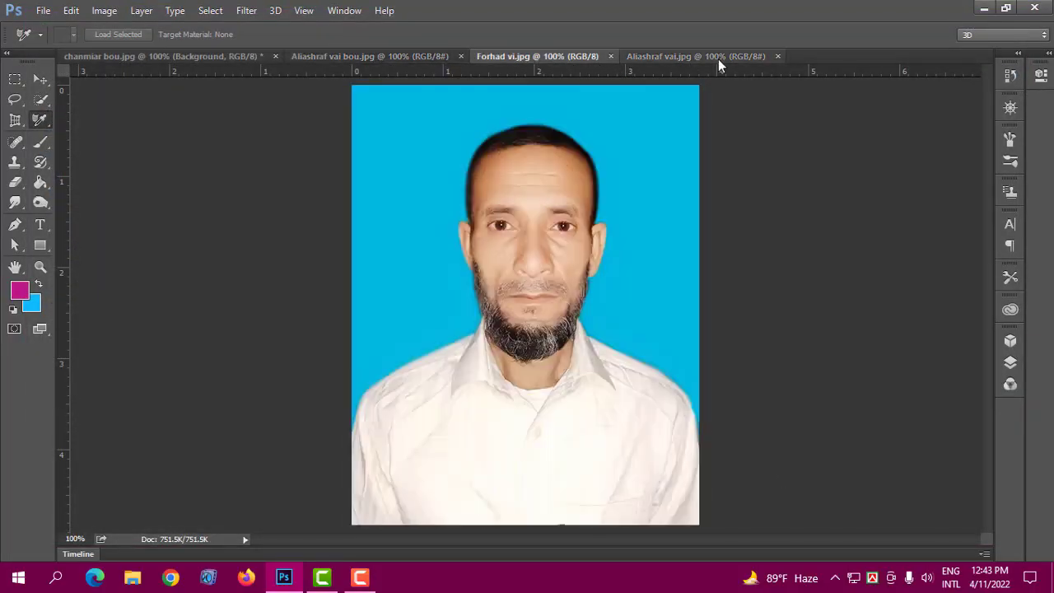
left_click(718, 58)
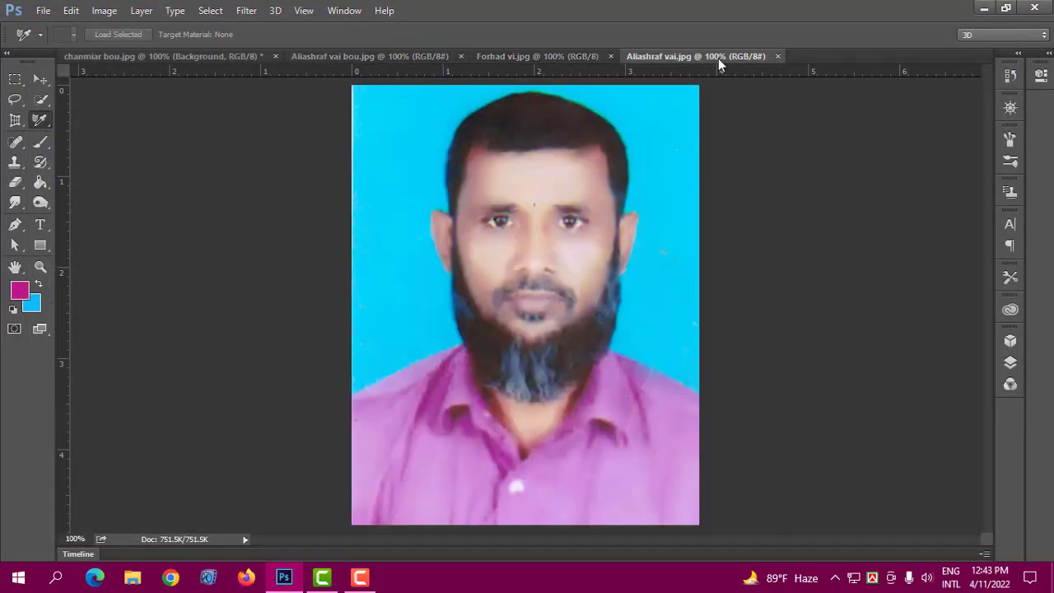
left_click(349, 55)
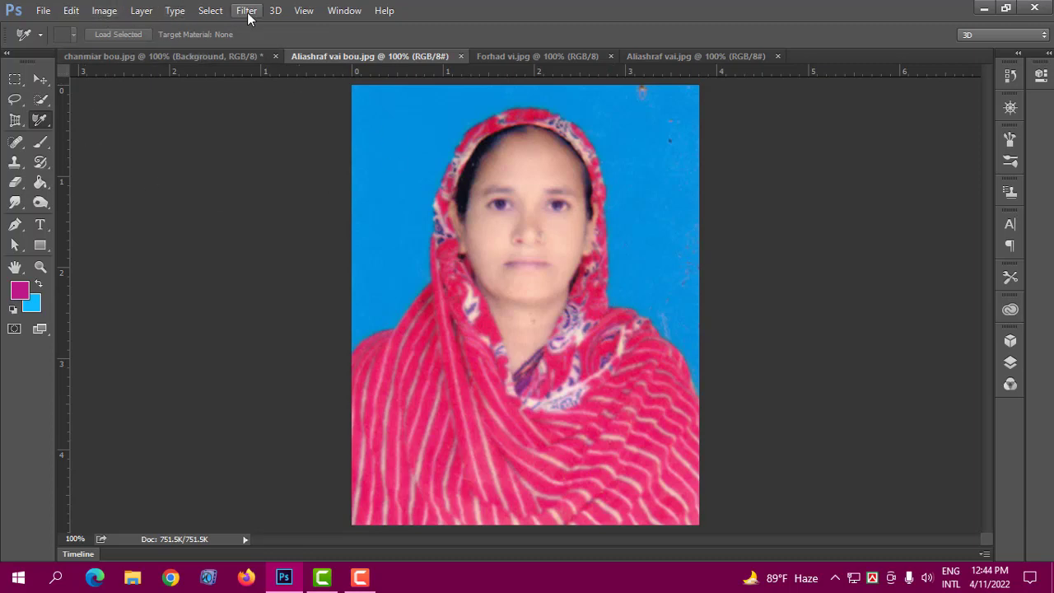
- Convert the headscarf portrait into a 3D cube mesh and rotate the view to show its side and top faces
left_click(274, 13)
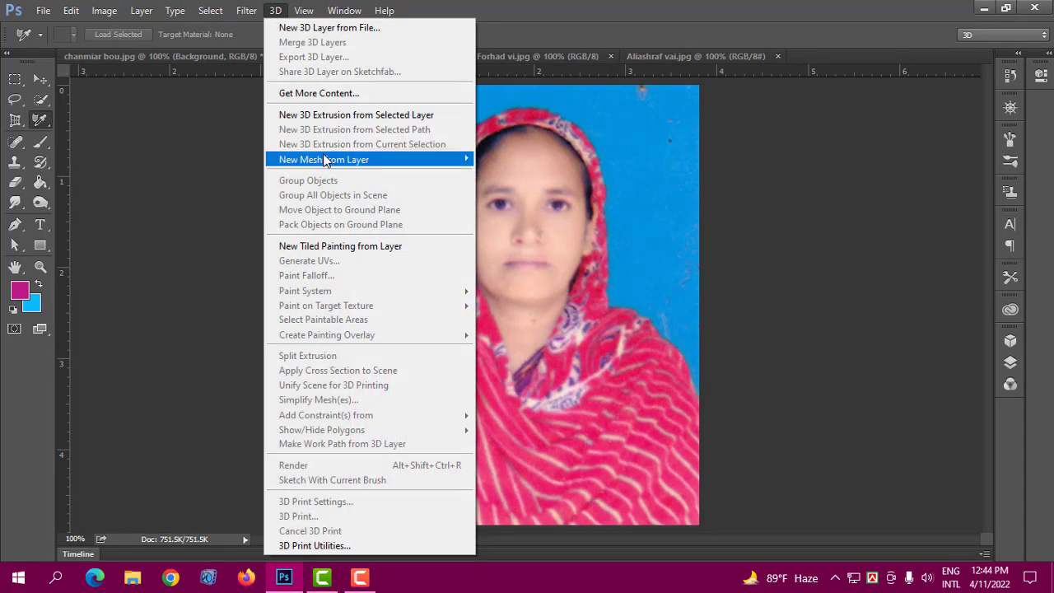
mouse_move(325, 161)
mouse_move(511, 174)
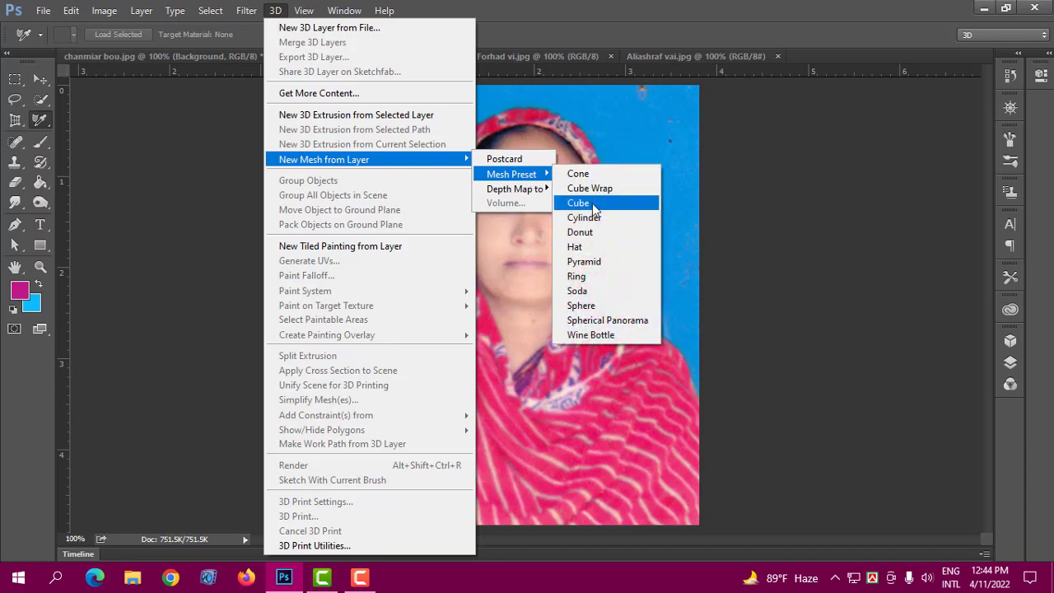
left_click(578, 203)
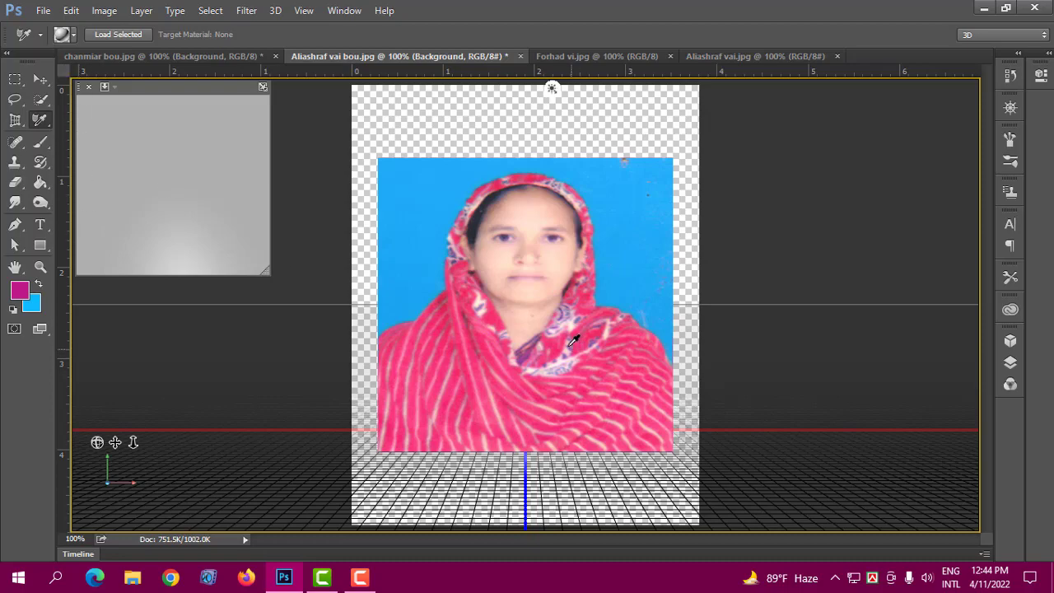
left_click(40, 81)
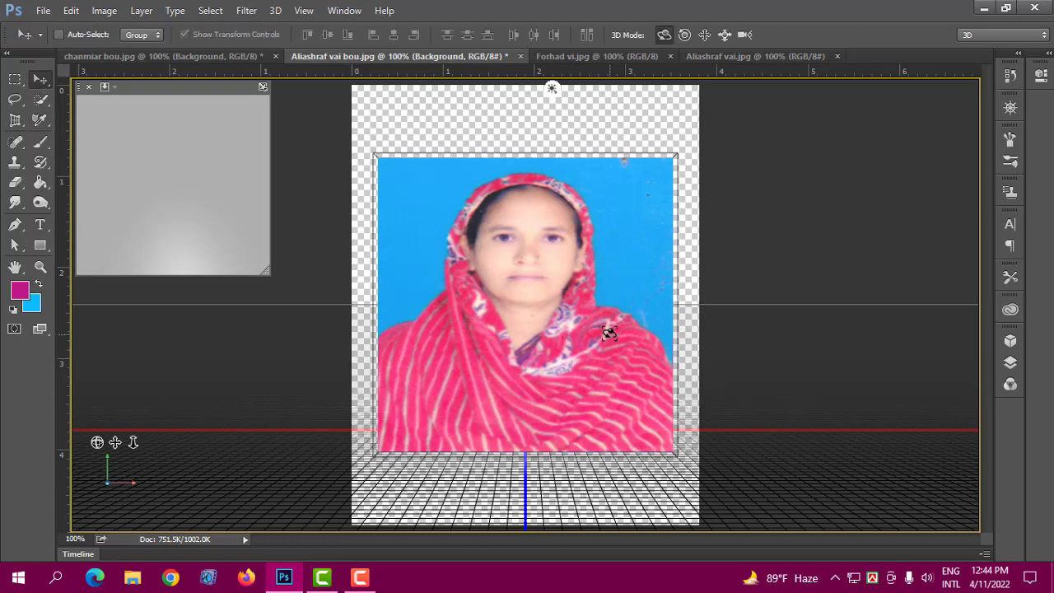
left_click_drag(607, 329, 558, 338)
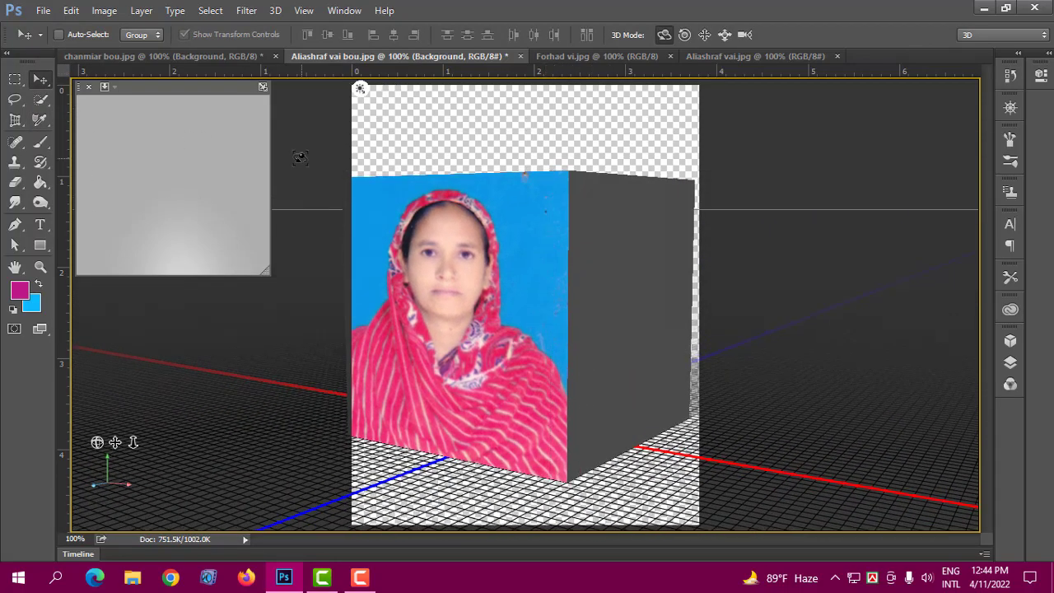
mouse_move(449, 211)
left_mouse_down()
mouse_move(487, 240)
mouse_move(444, 228)
left_mouse_up()
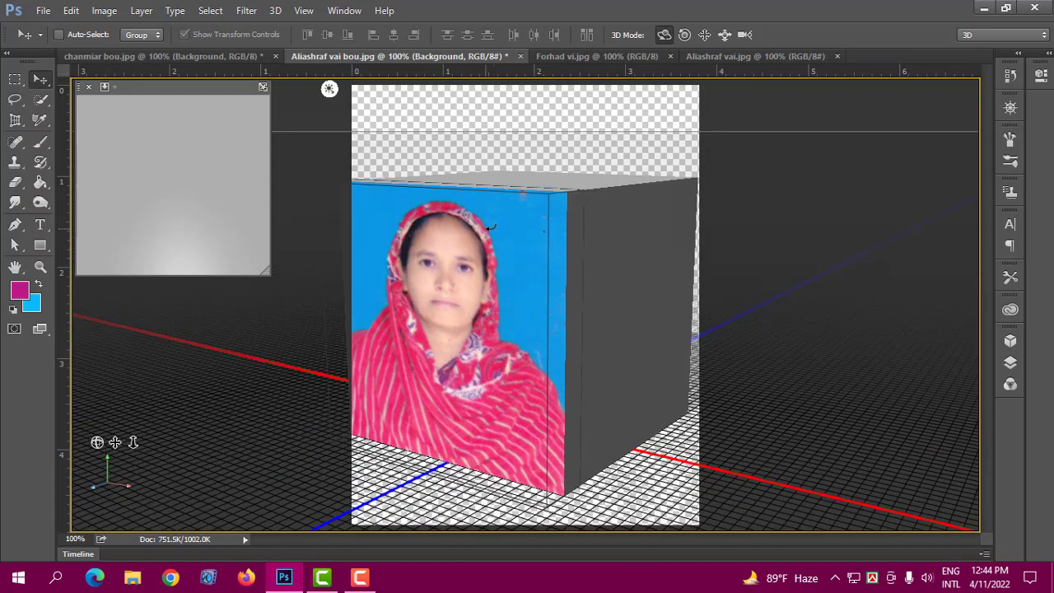
- Sample the material of the cube's front face with the 3D Material Eyedropper Tool
left_click(41, 121)
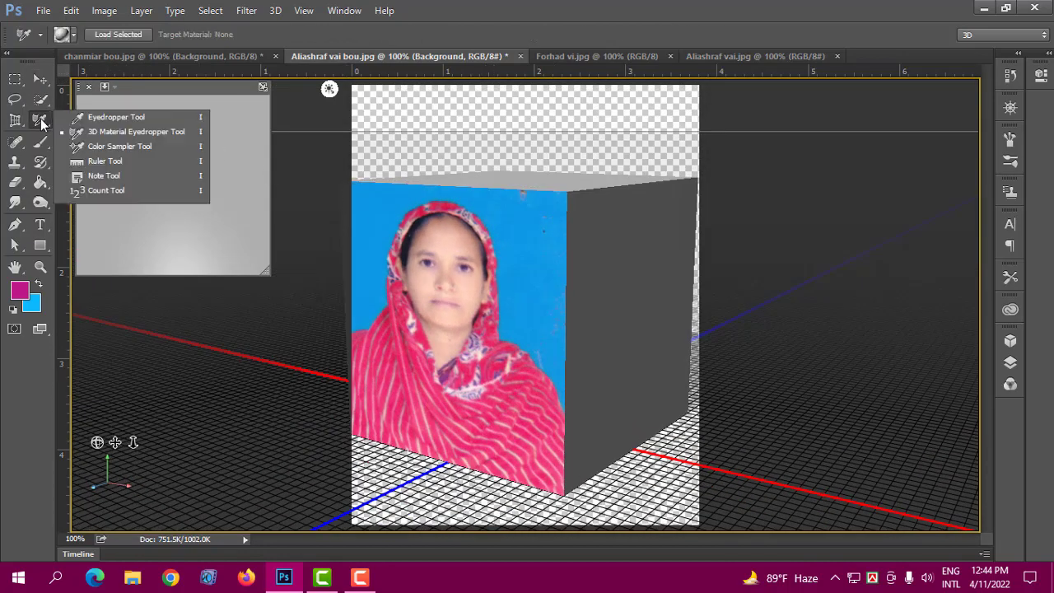
left_click(136, 132)
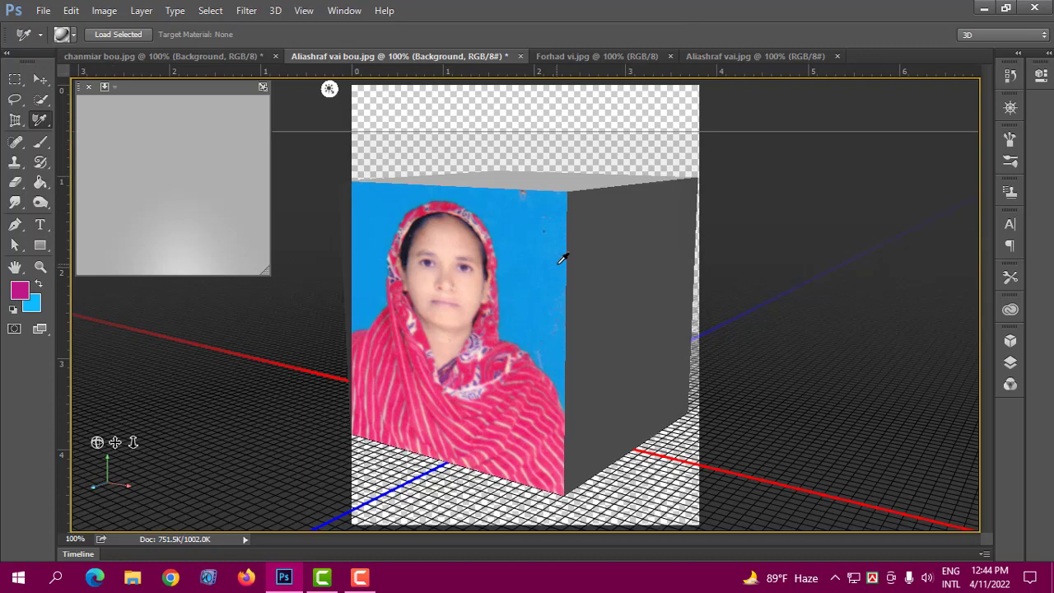
left_click(510, 258)
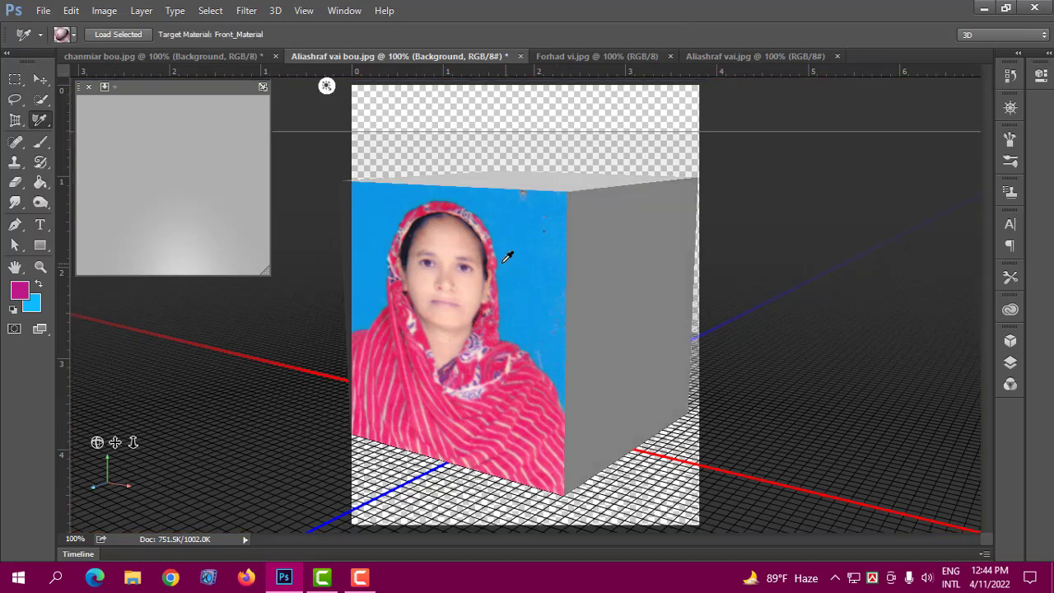
- Save the sampled front material as a new material preset with 1 in its name
left_click(72, 37)
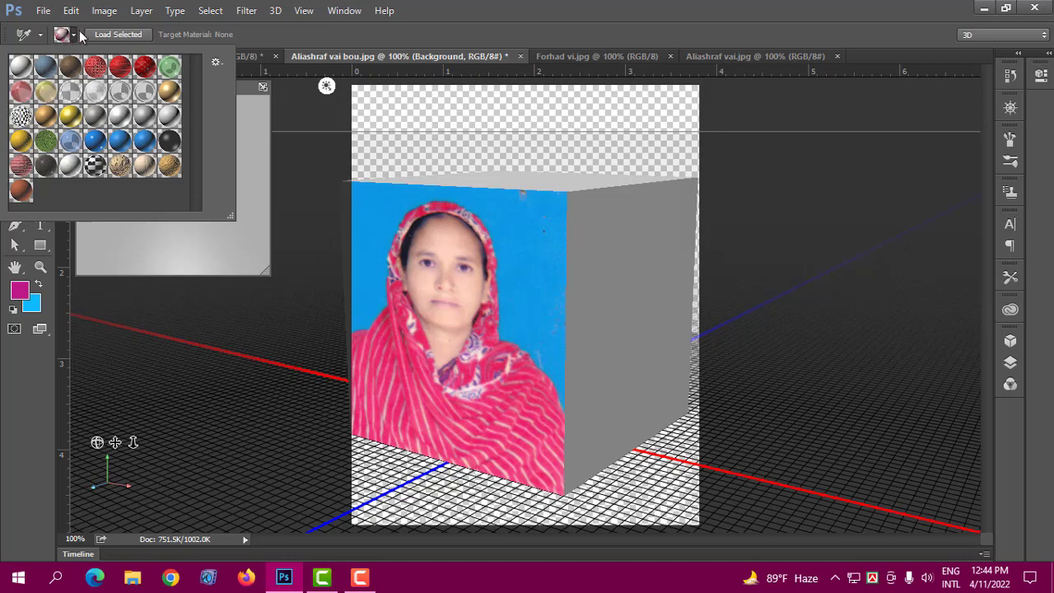
left_click(216, 63)
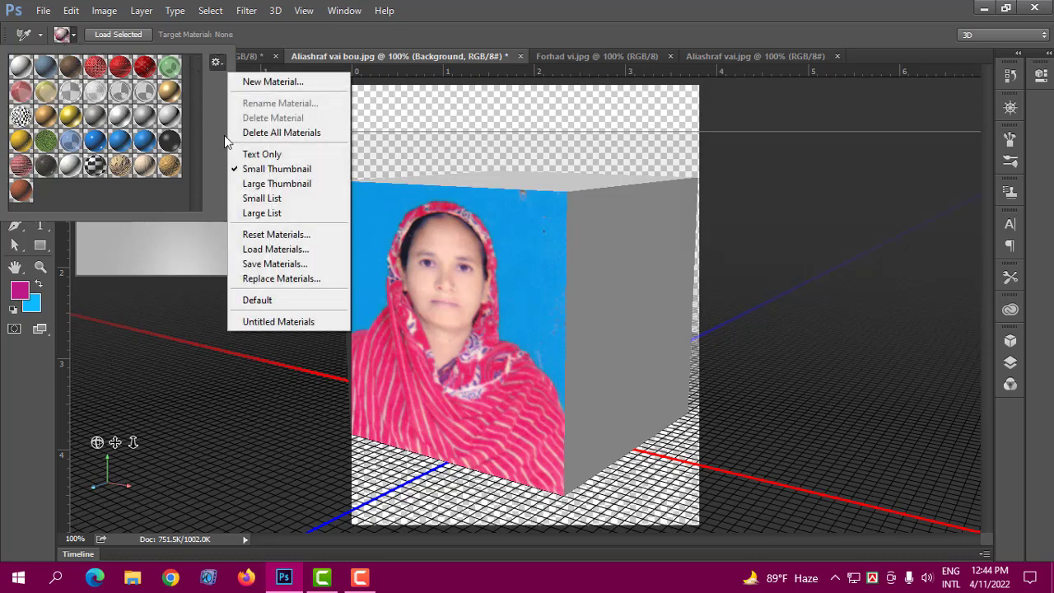
left_click(264, 82)
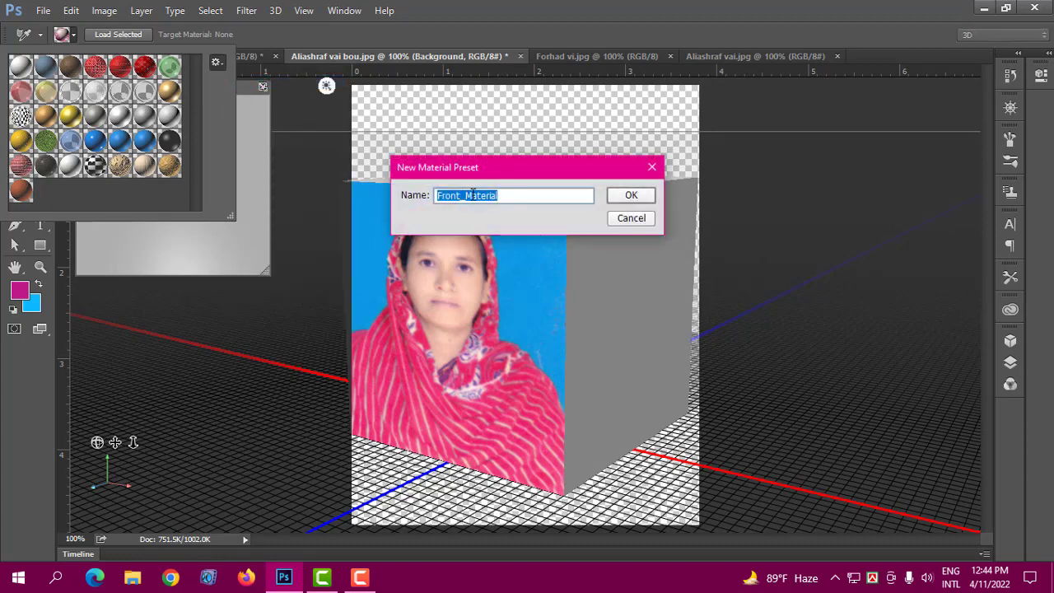
left_click(519, 195)
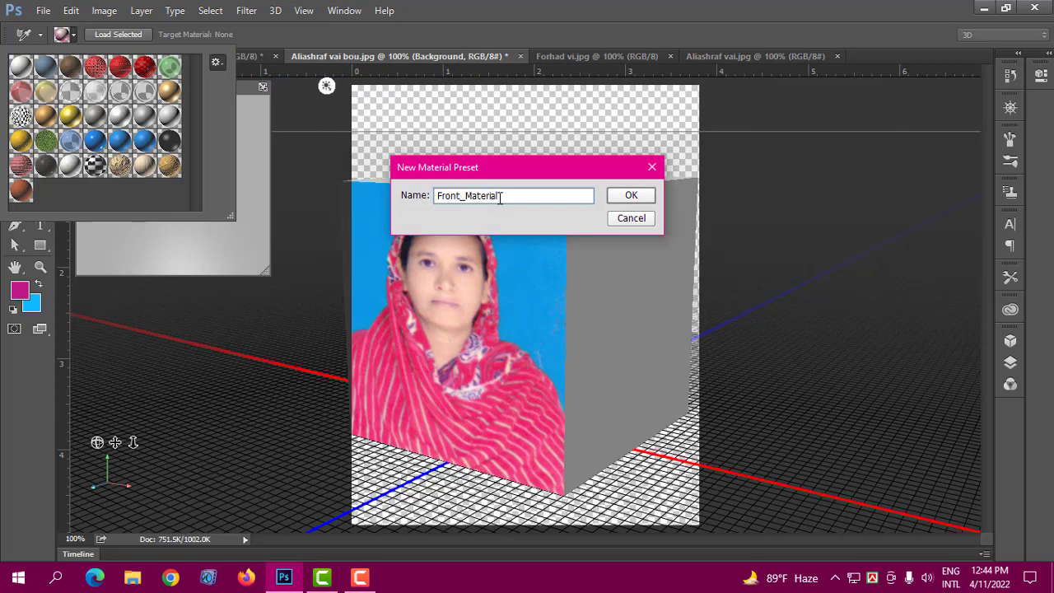
left_click_drag(458, 195, 406, 192)
left_click(463, 195)
key("BackSpace")
type("1")
left_click(621, 204)
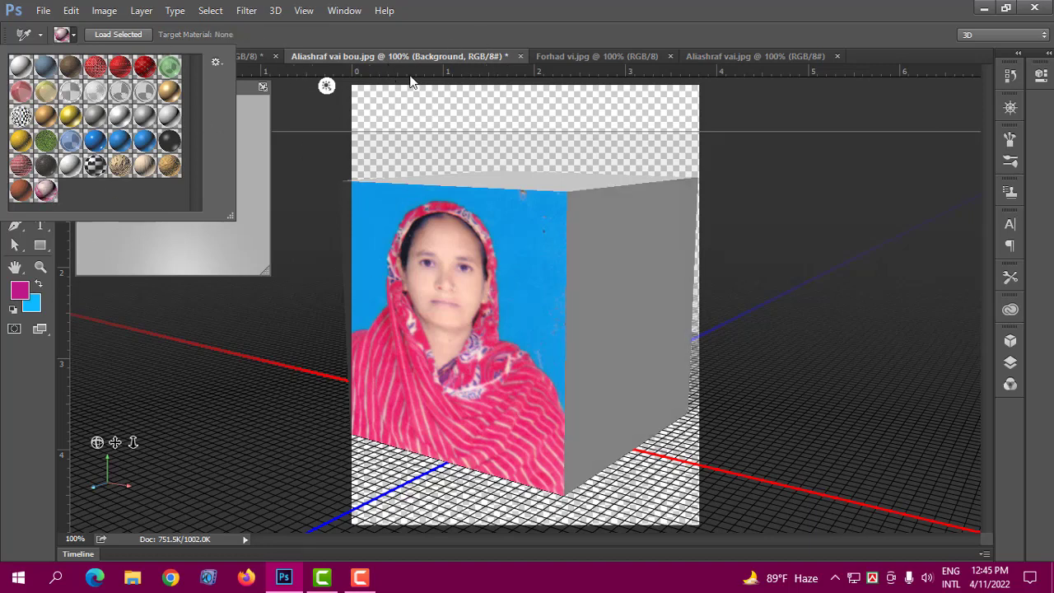
- Close the headscarf cube document without saving and switch to the portrait of the bearded man in the cream shirt
left_click(520, 56)
left_click(531, 230)
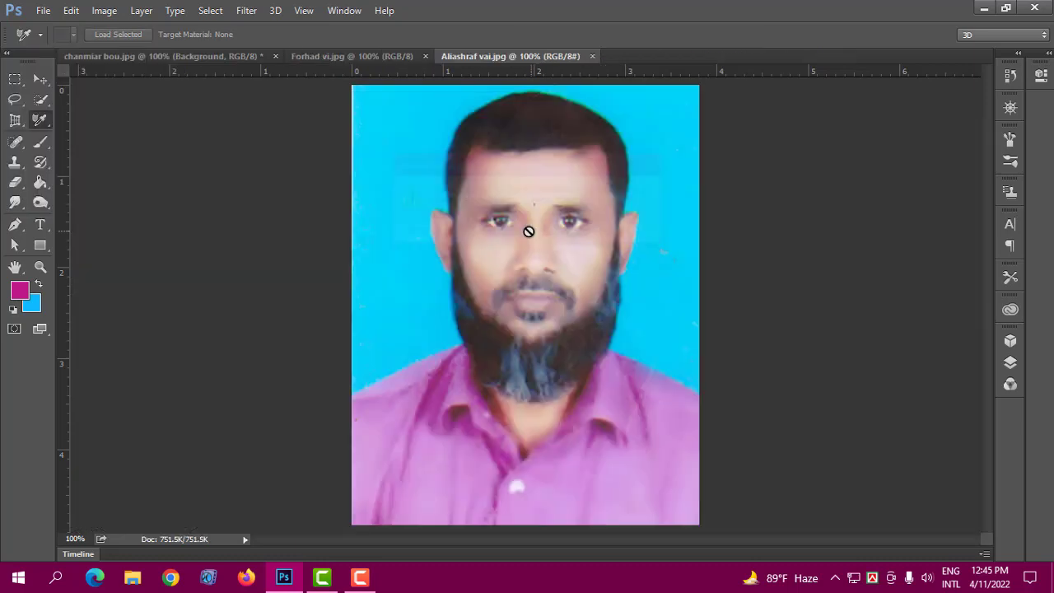
left_click(393, 59)
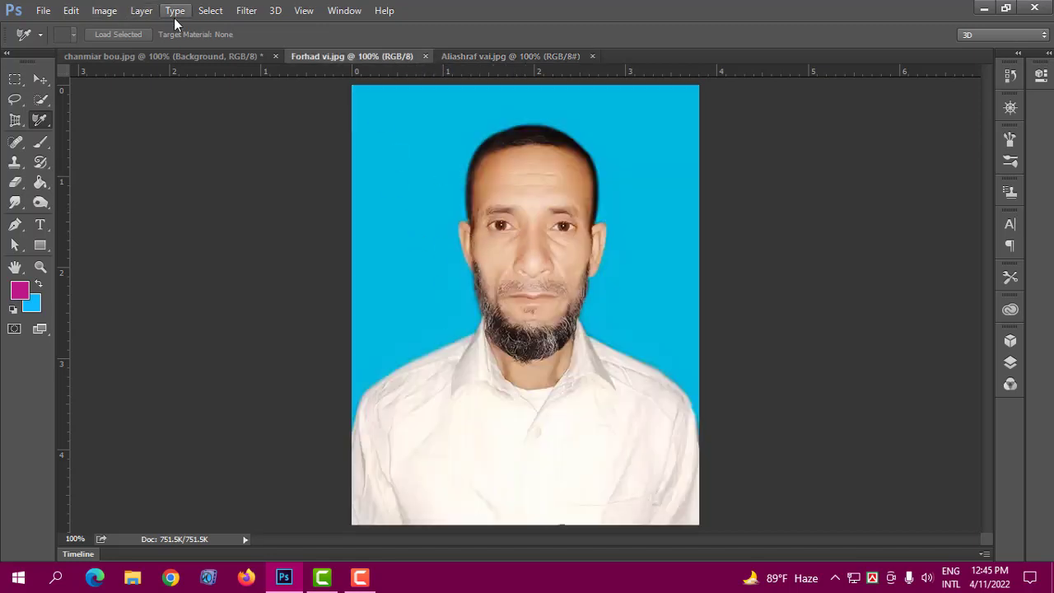
- Create a 3D cube mesh from the cream-shirt portrait and orbit it to show its side and top faces
left_click(274, 11)
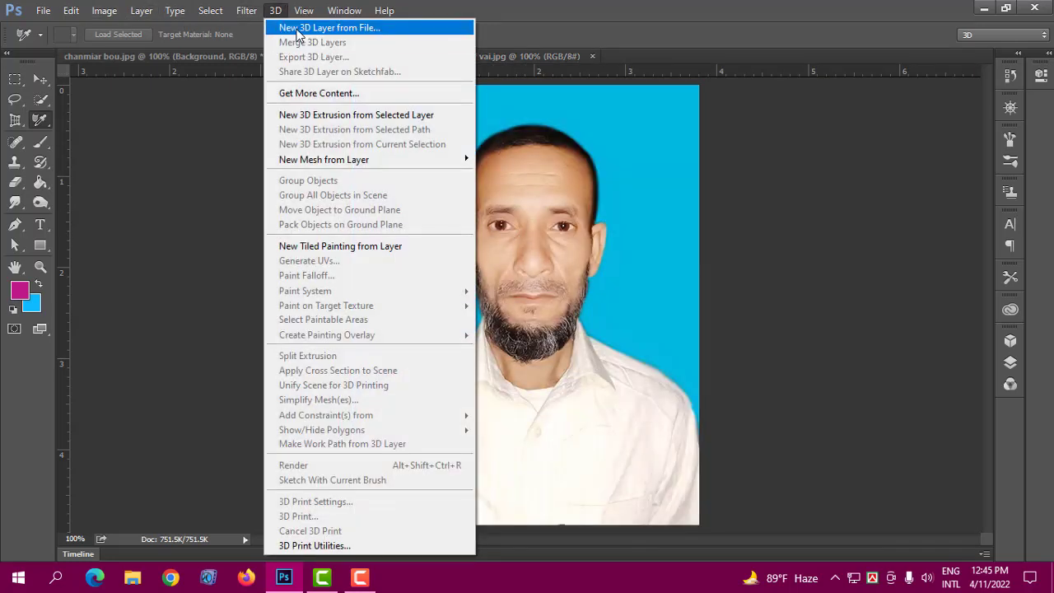
mouse_move(319, 163)
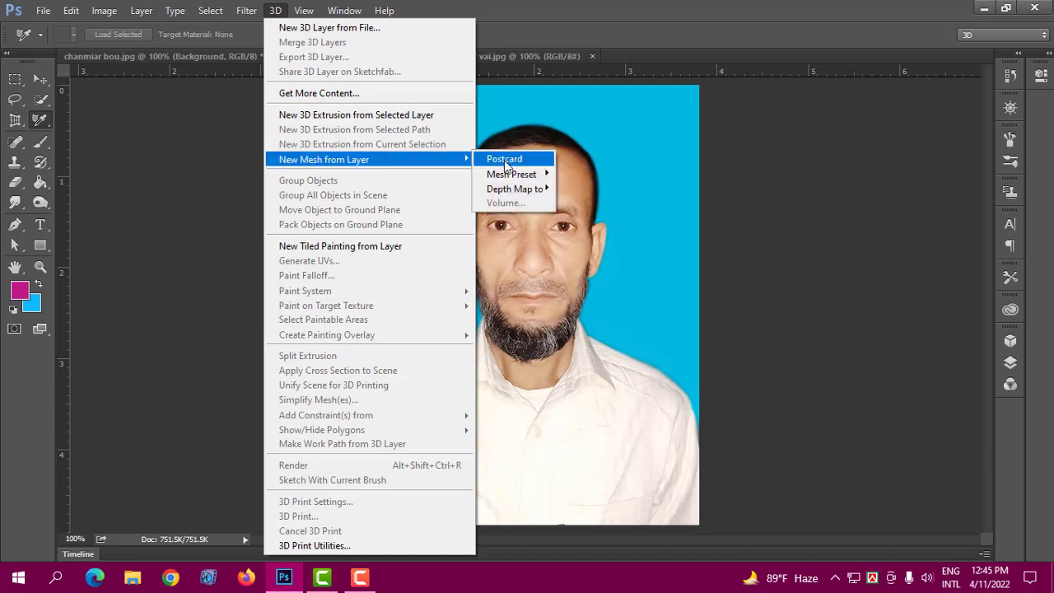
mouse_move(534, 174)
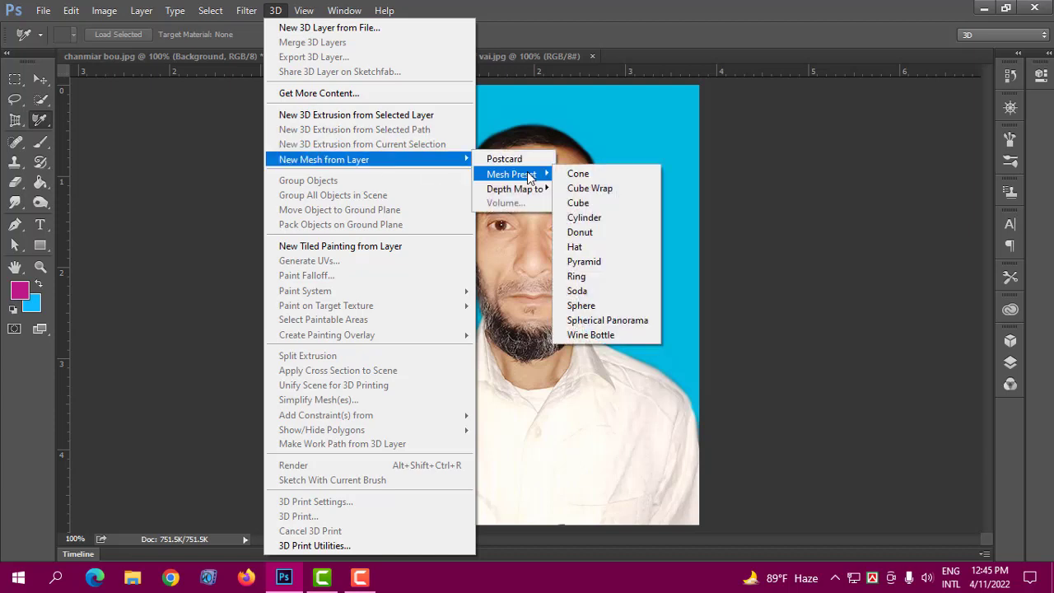
left_click(587, 205)
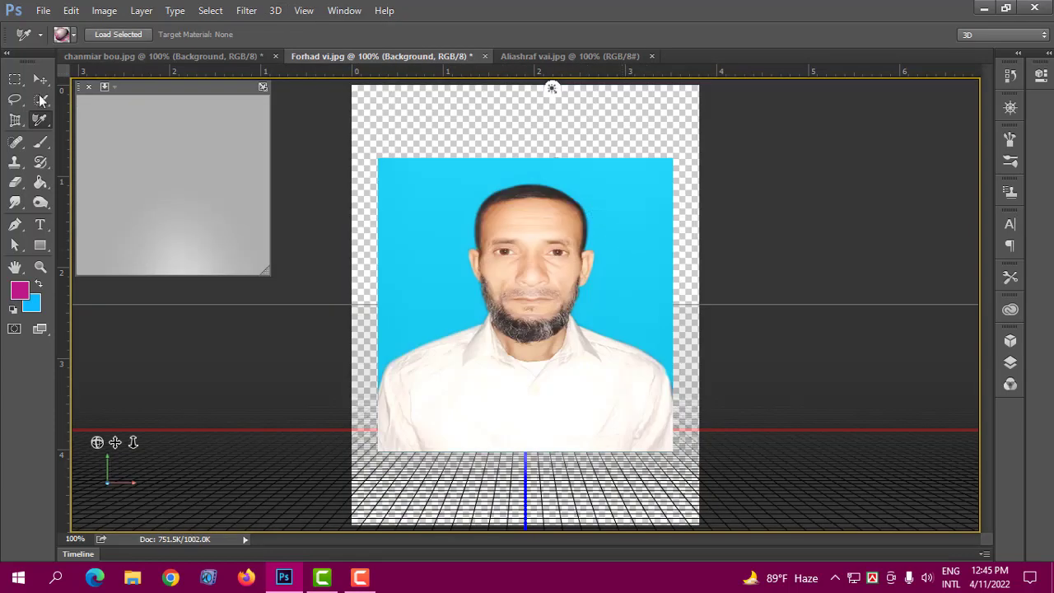
left_click(39, 79)
left_click_drag(579, 275, 528, 294)
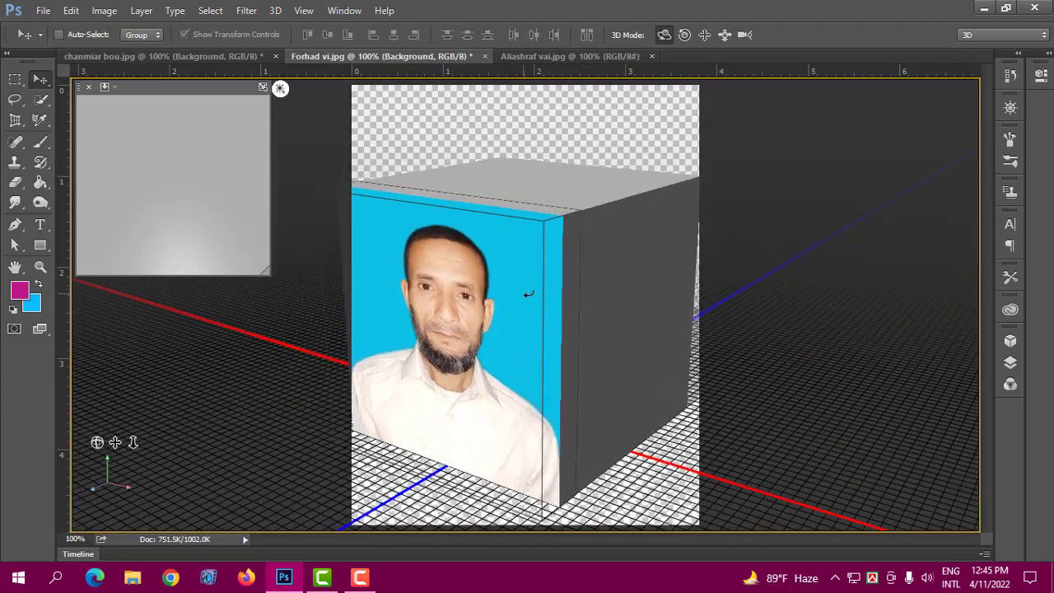
- Choose the plain light grey material preset for the 3D Material Eyedropper Tool and try to use it on the cube
right_click(46, 122)
left_click(105, 132)
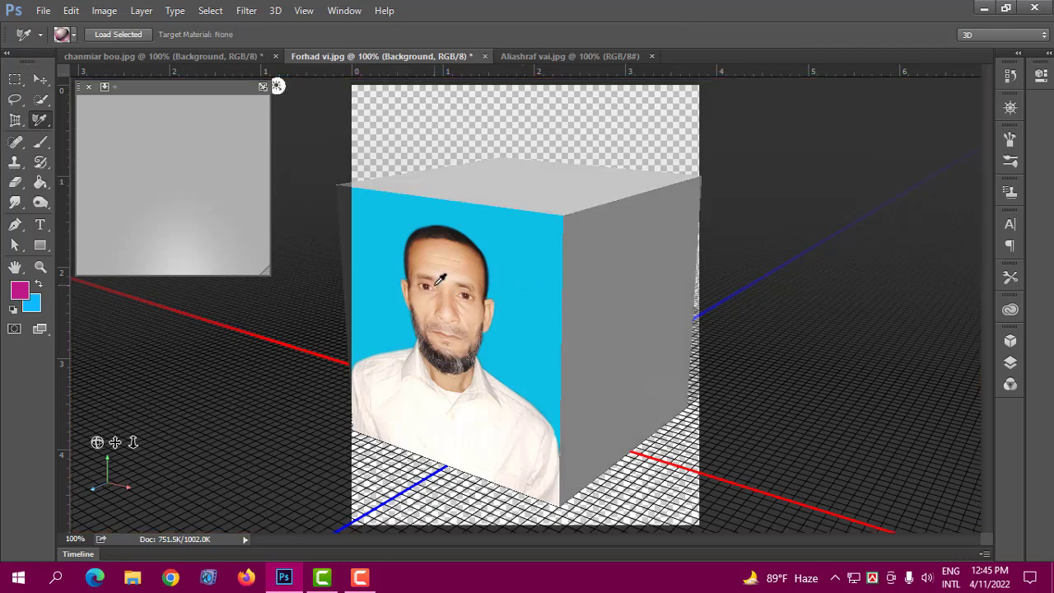
left_click(74, 36)
left_click(21, 68)
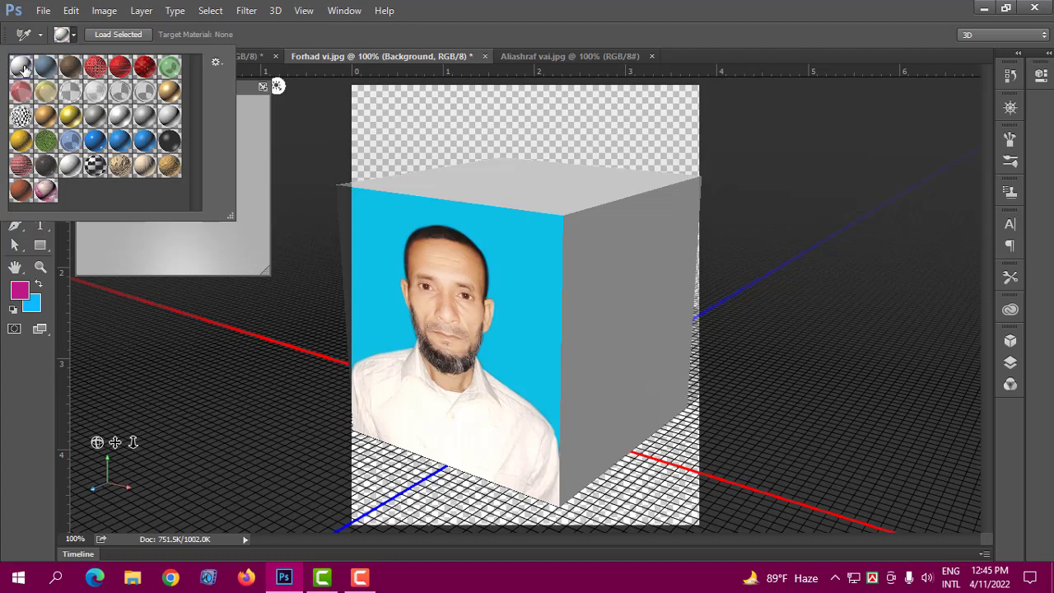
left_click(533, 268)
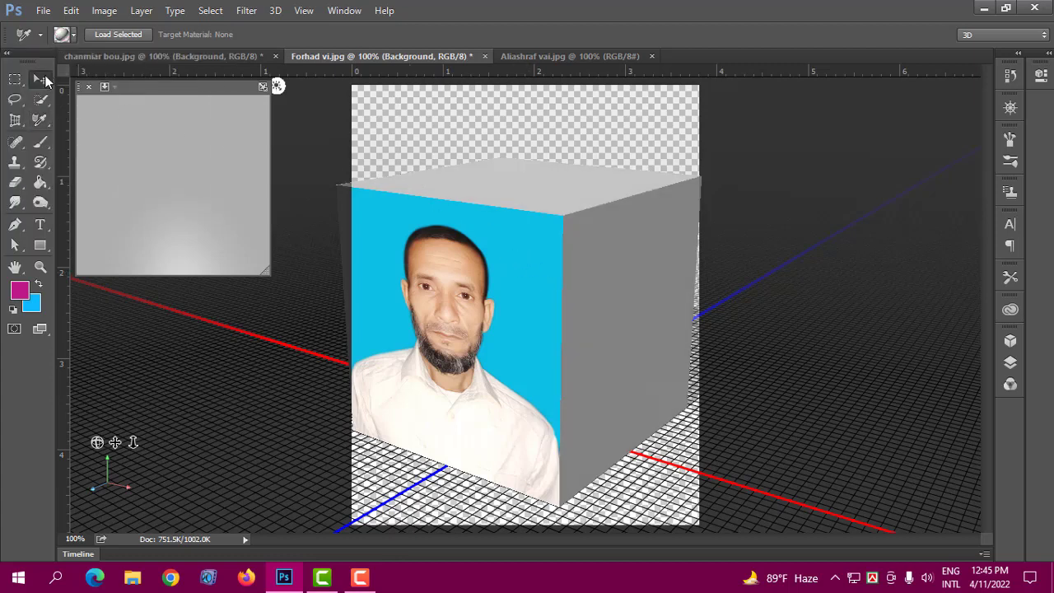
- Select the cream-shirt cube's front face and sample its material with the 3D Material Eyedropper Tool
left_click(40, 79)
left_click(483, 280)
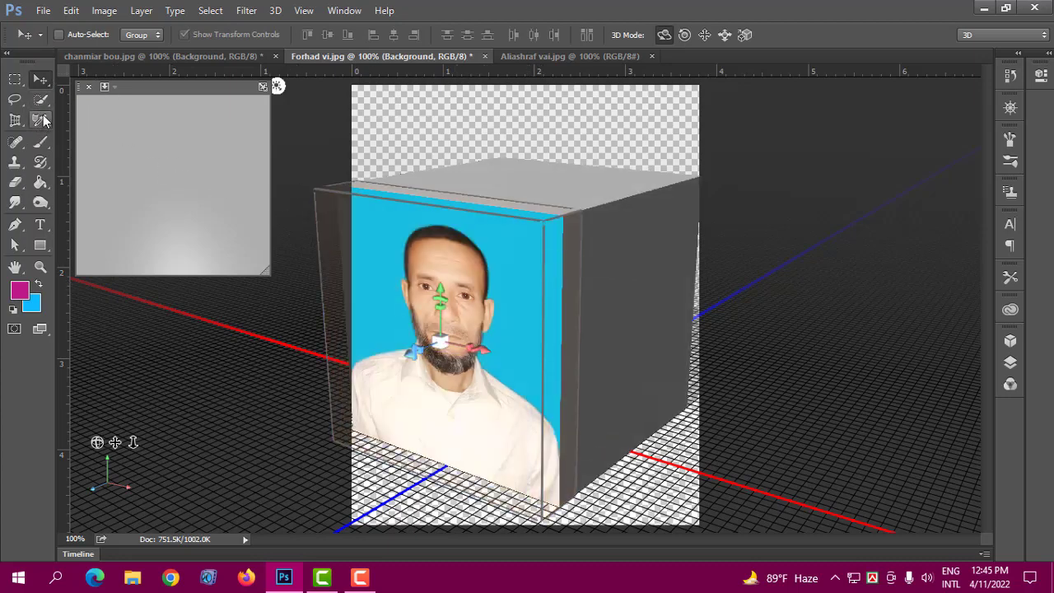
left_click(39, 119)
left_click(99, 128)
left_click(511, 288)
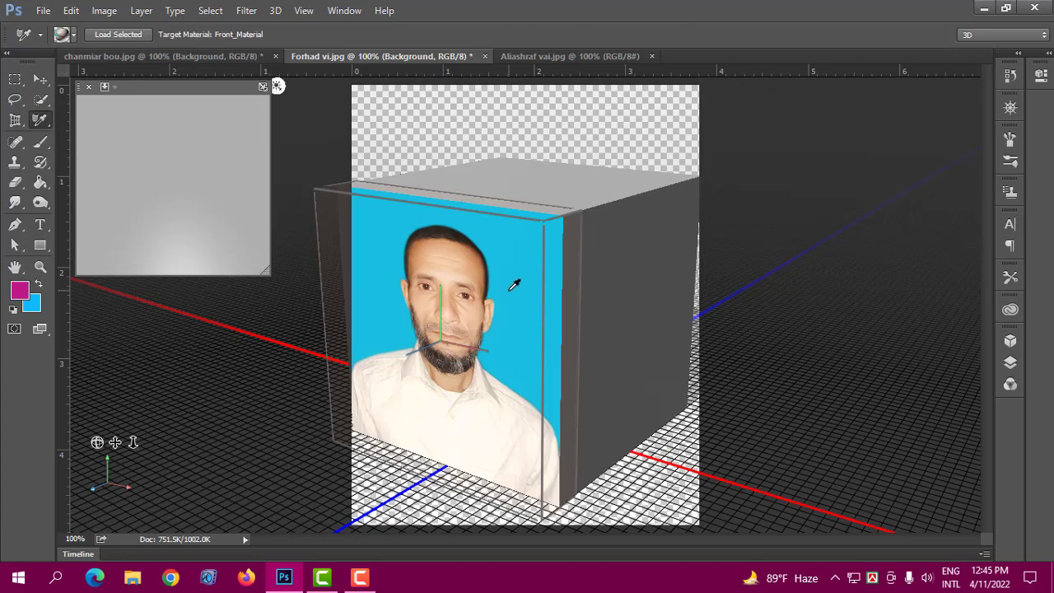
- Save the material sampled from the cream-shirt portrait as a new material preset named 2_Material
left_click(71, 36)
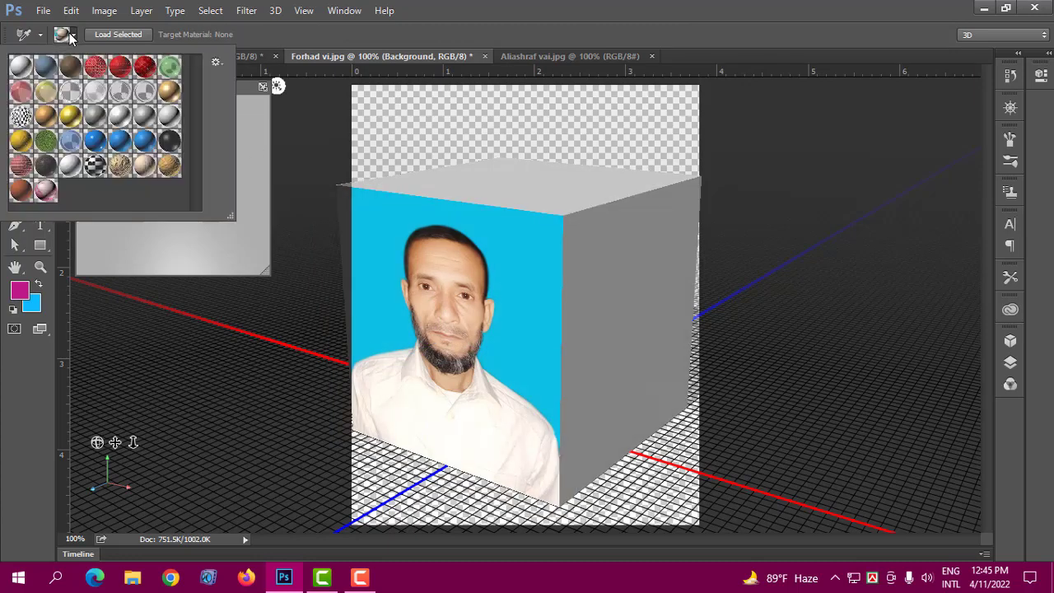
left_click(215, 63)
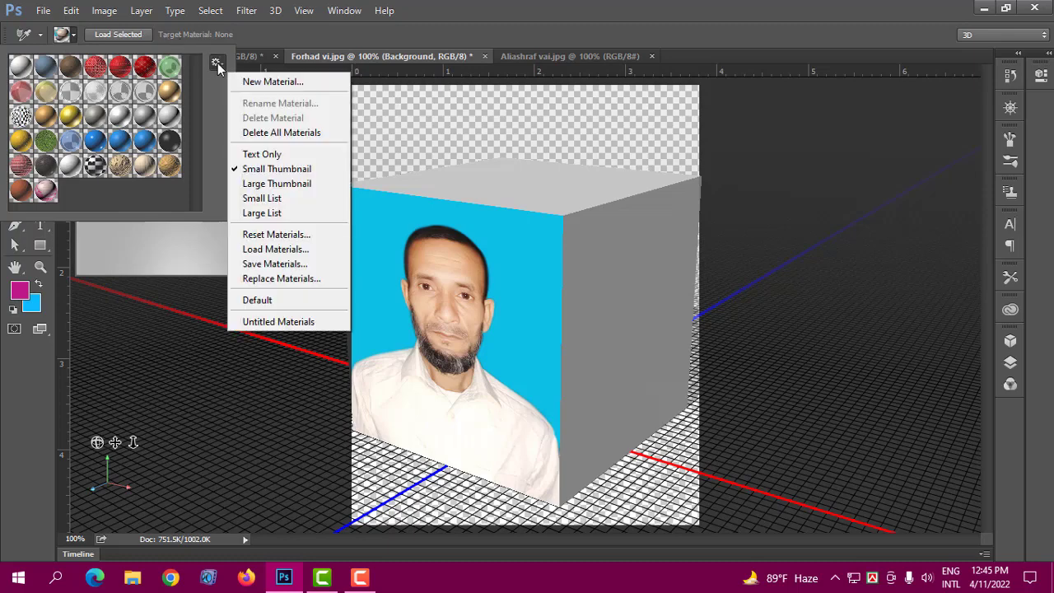
left_click(276, 82)
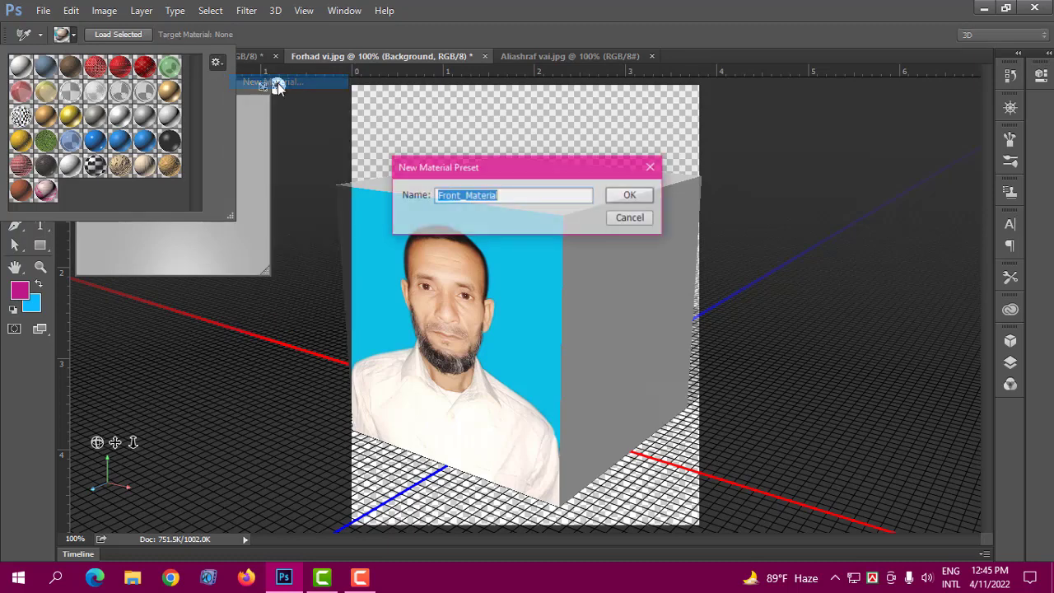
left_click(459, 200)
left_click_drag(437, 198, 461, 196)
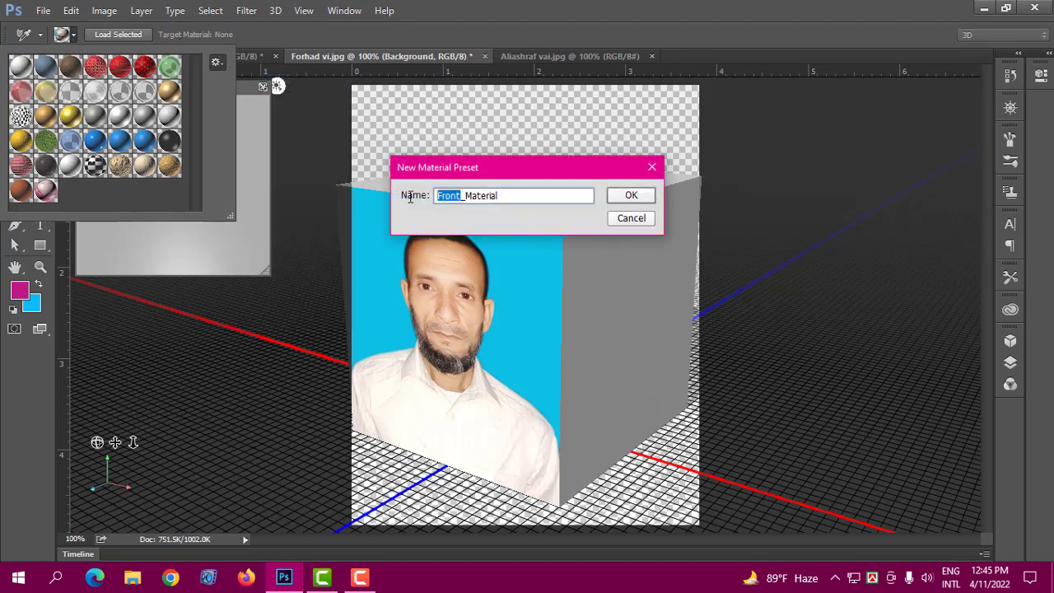
type("Top")
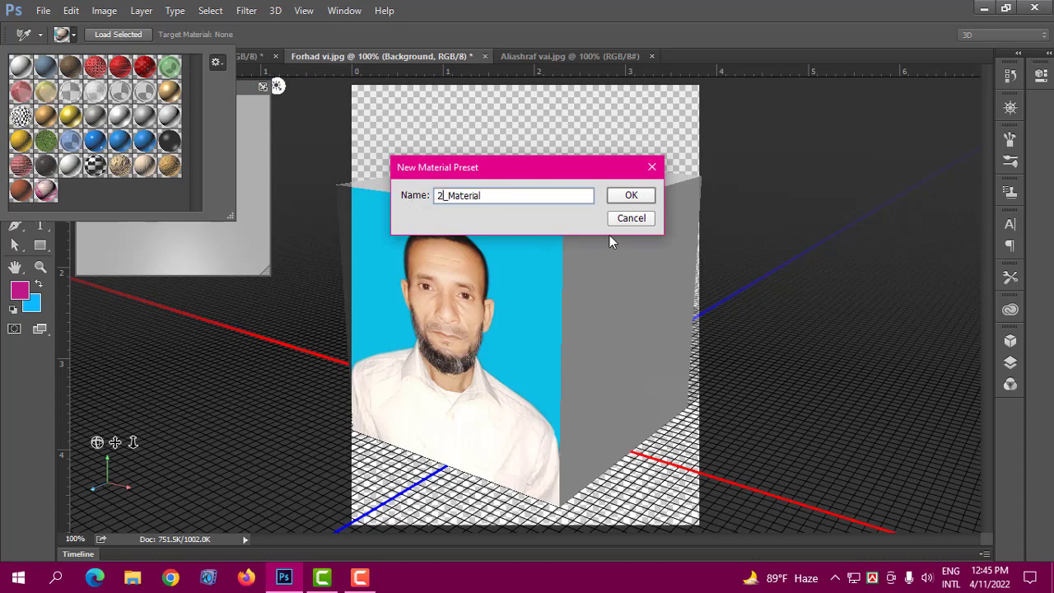
left_click(629, 195)
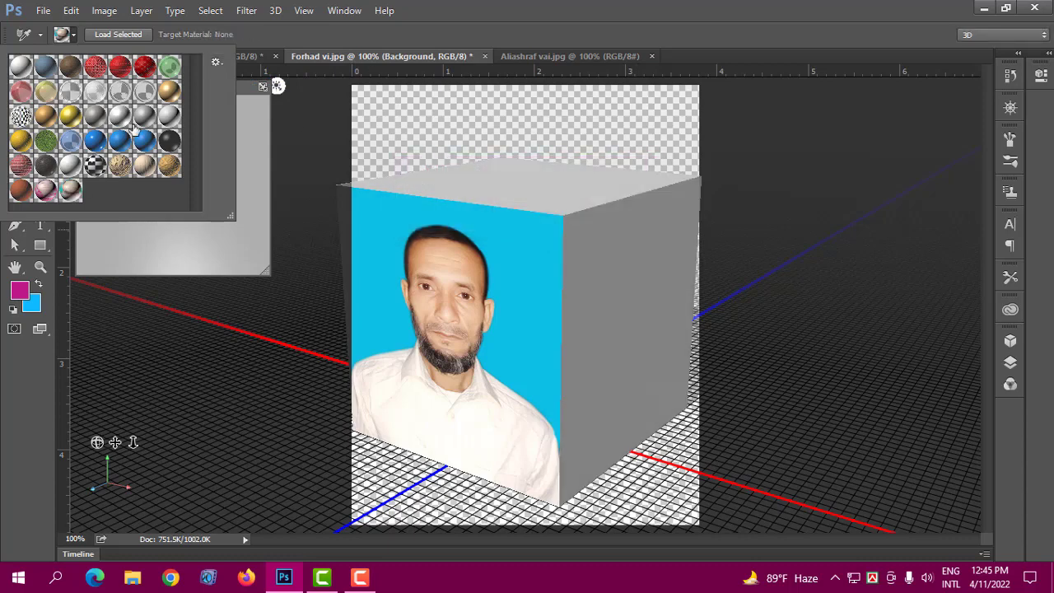
- Close the cream-shirt cube document without saving its changes
left_click(484, 57)
left_click(539, 229)
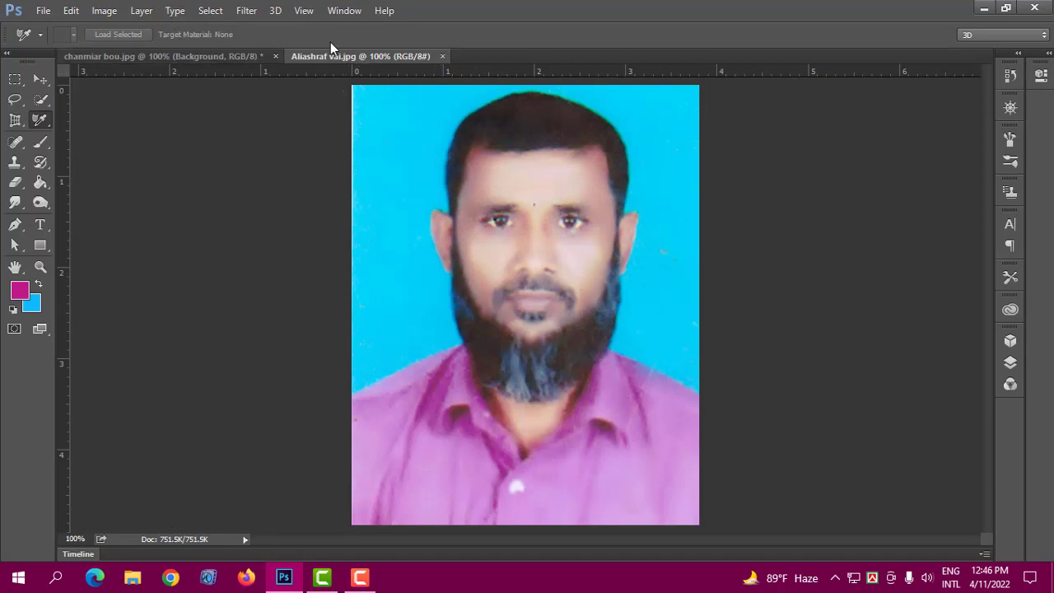
- Turn the purple-shirt portrait layer into a Cube mesh preset and orbit it to an angled view
left_click(279, 11)
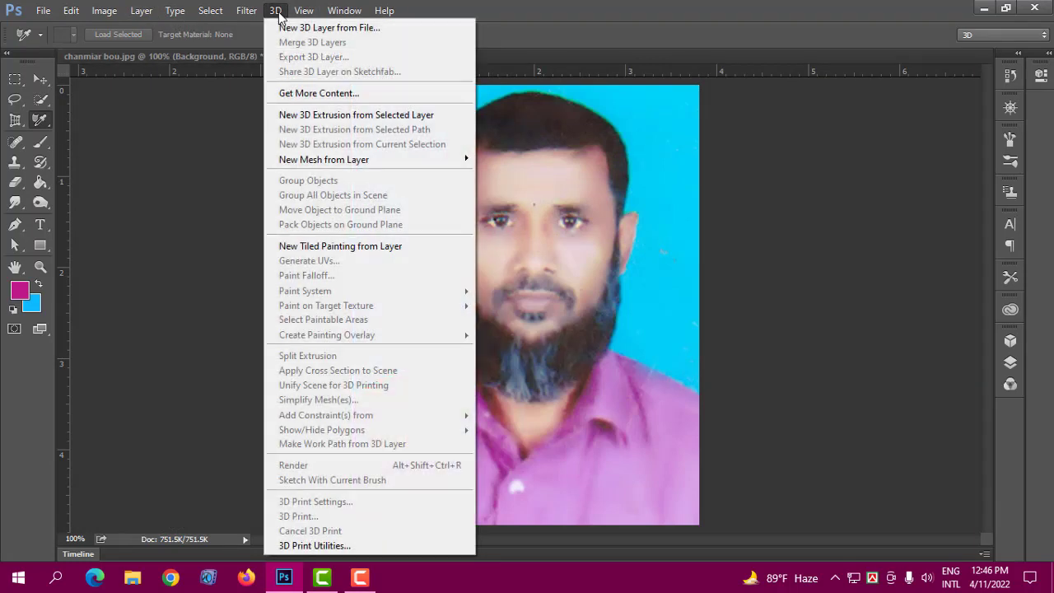
mouse_move(314, 164)
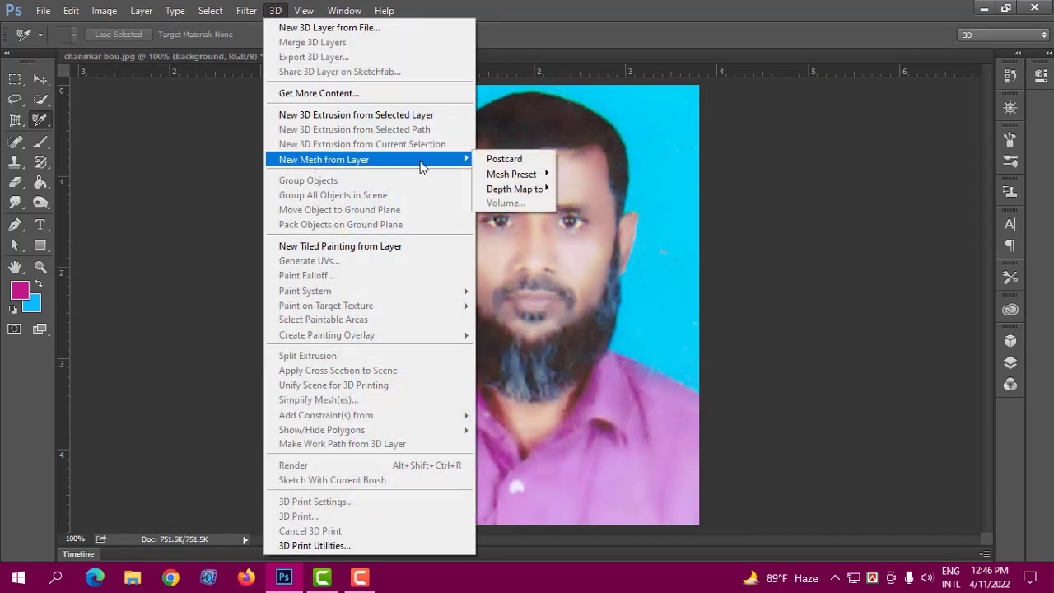
mouse_move(512, 174)
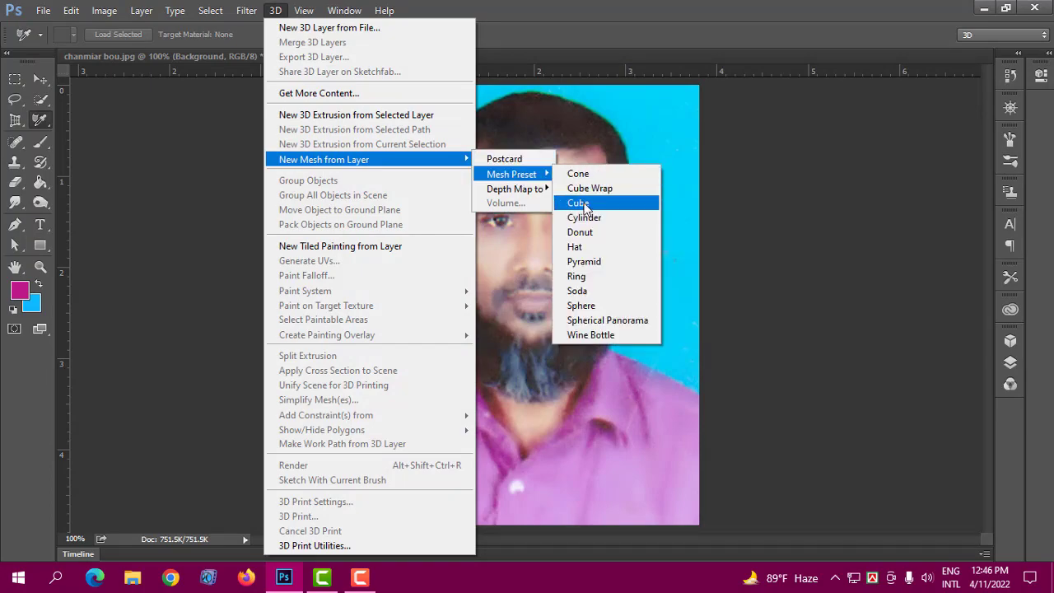
left_click(583, 206)
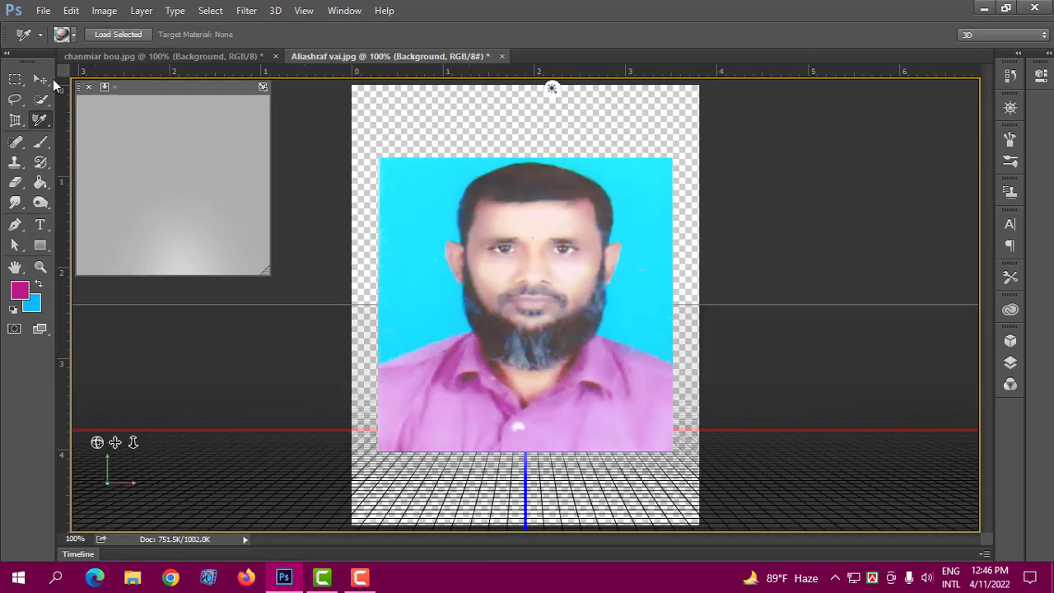
left_click(42, 80)
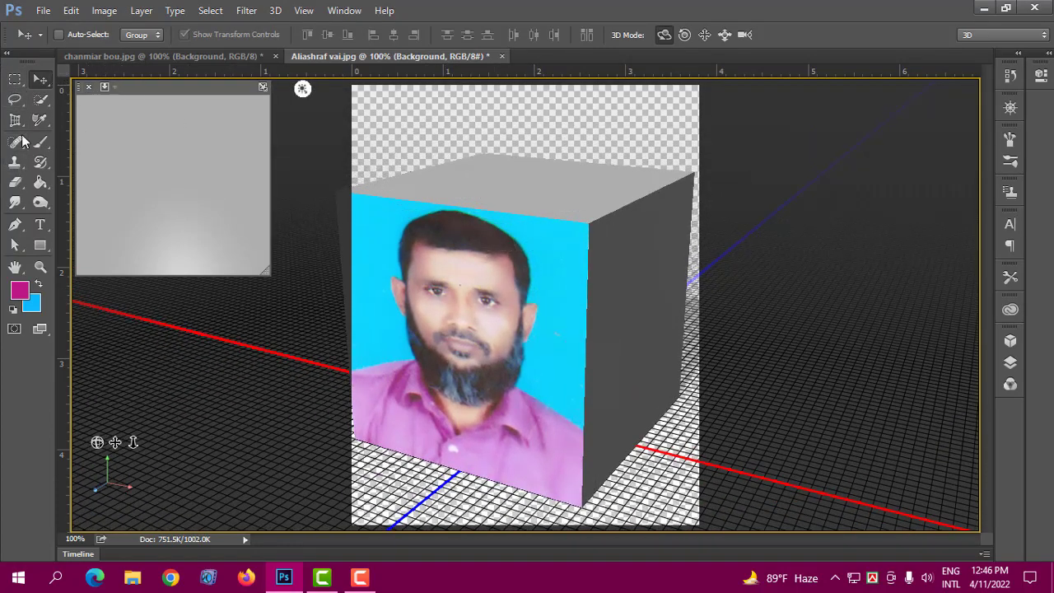
- Try to sample the purple-shirt cube's front face and save it as a new material preset
left_click(40, 121)
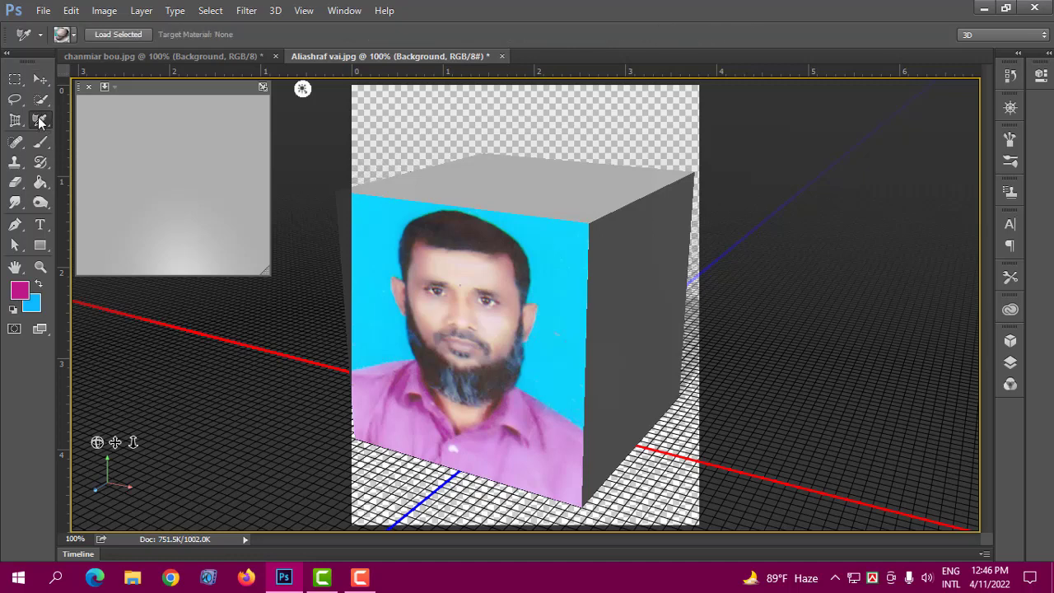
left_click(524, 272)
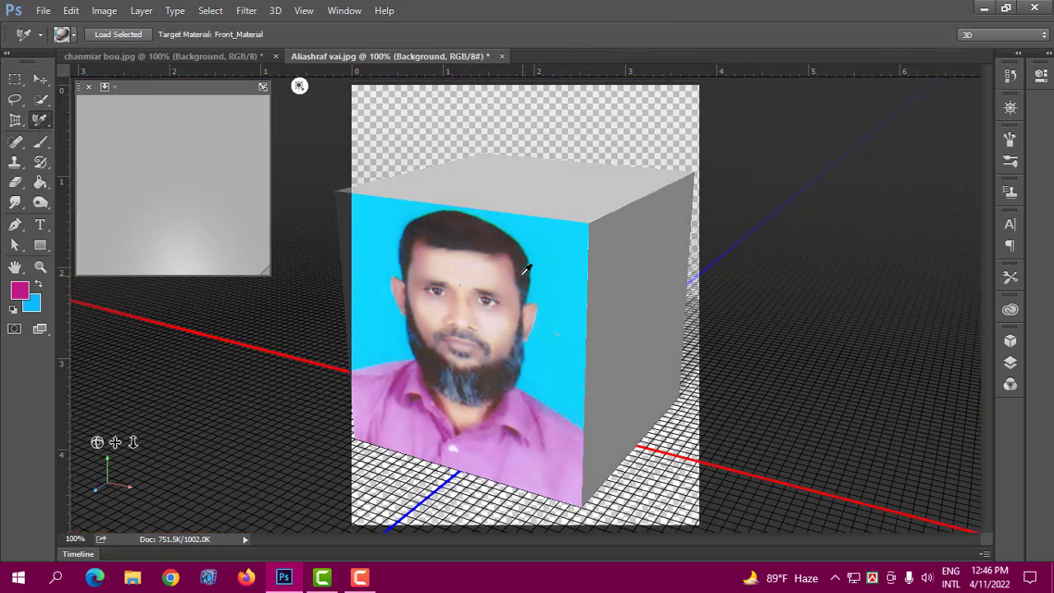
left_click(74, 36)
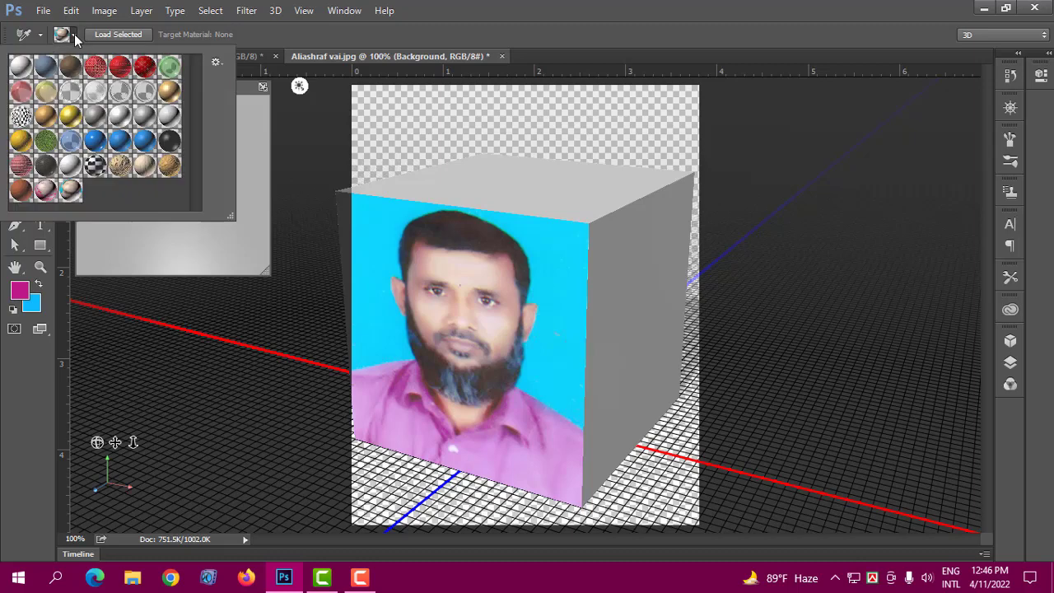
left_click(216, 63)
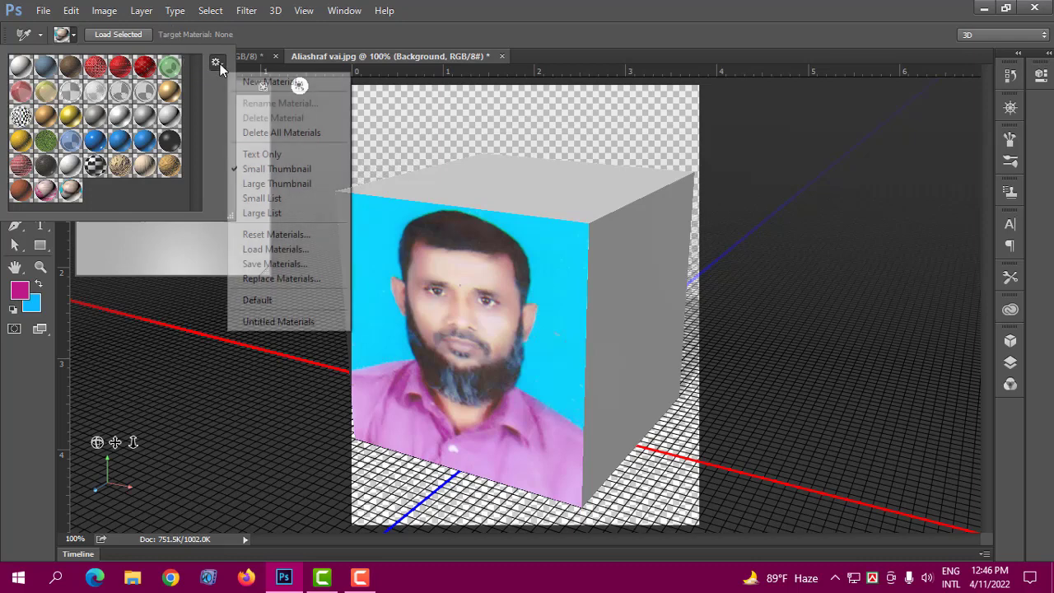
left_click(271, 82)
left_click_drag(461, 197, 416, 198)
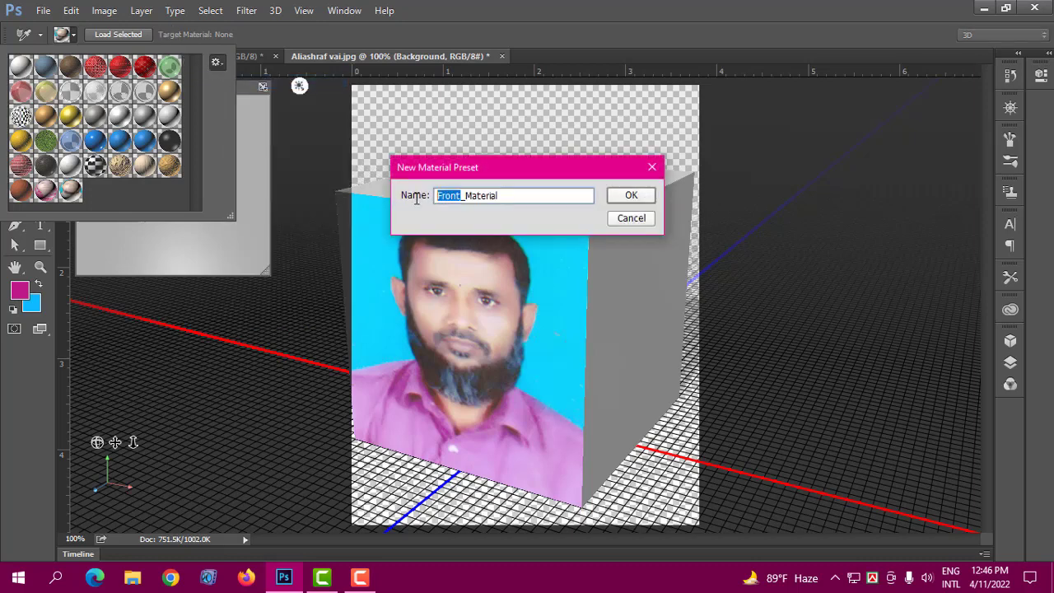
type("Top")
left_click(628, 197)
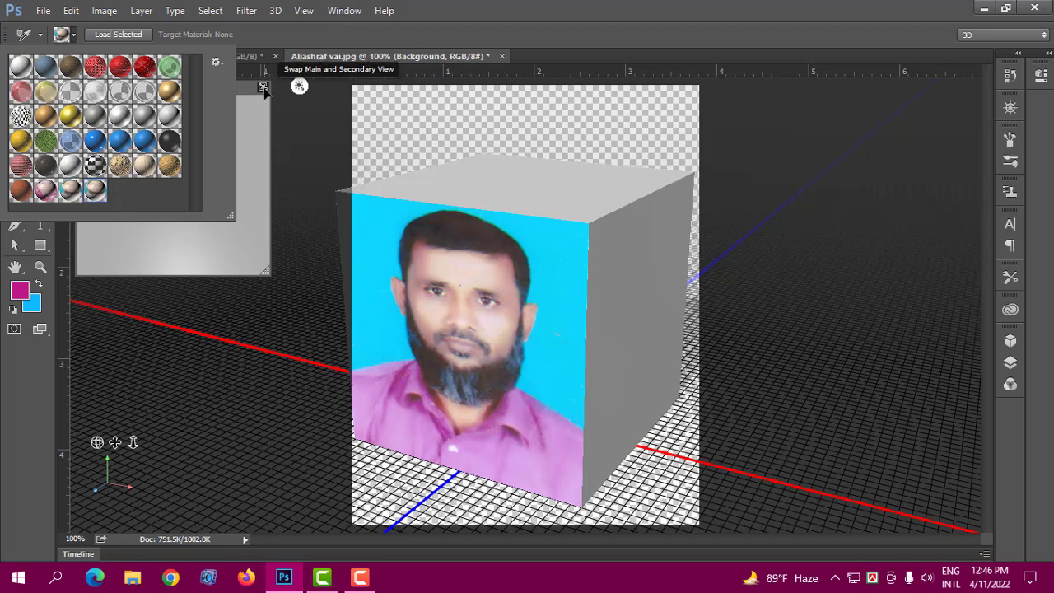
- Delete the wrongly sampled material preset just added at the end of the material presets
left_click(93, 195)
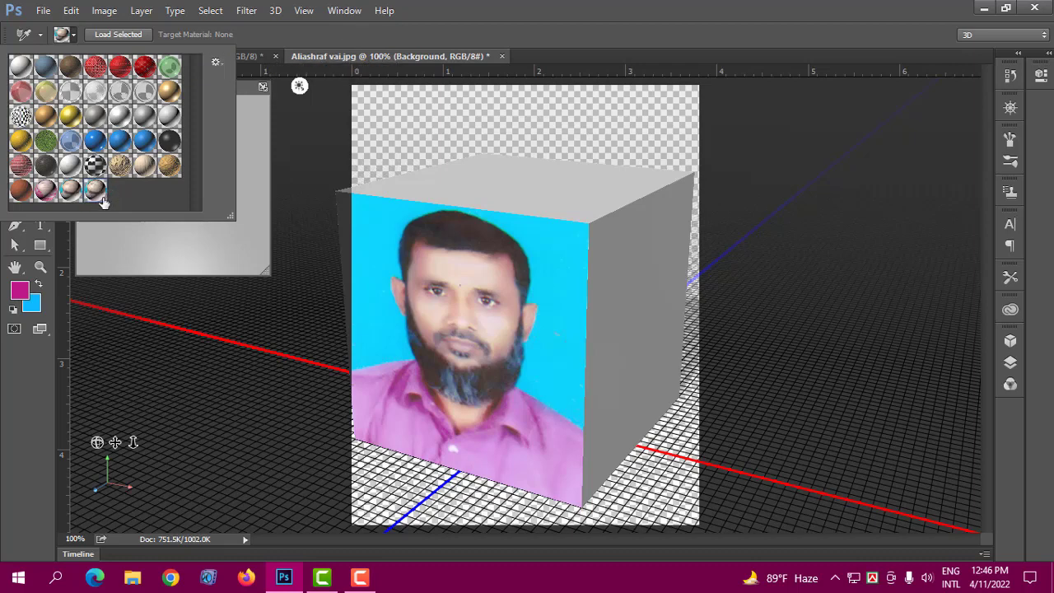
left_click(217, 62)
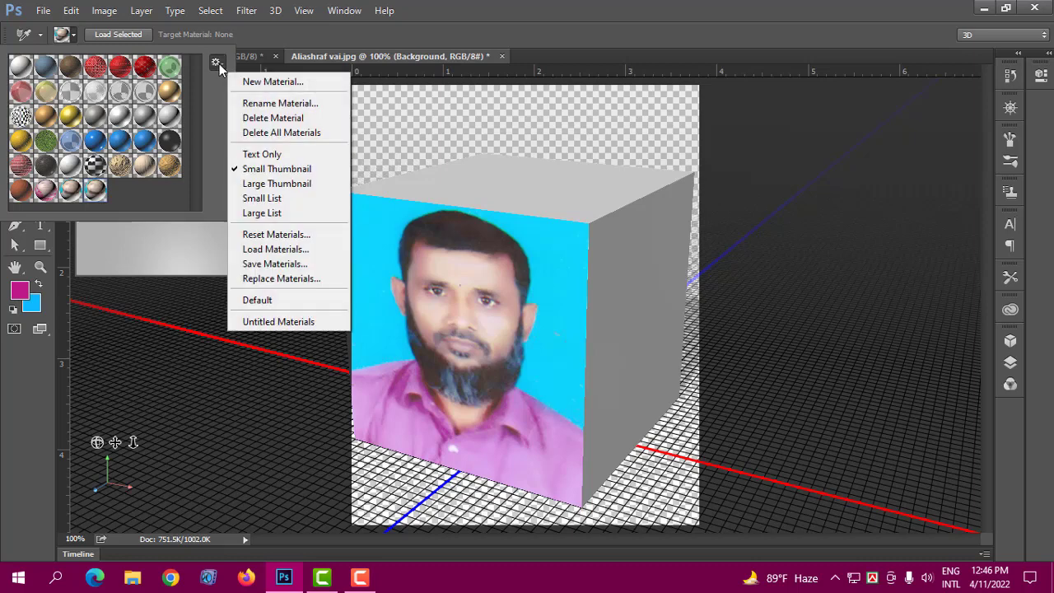
left_click(278, 120)
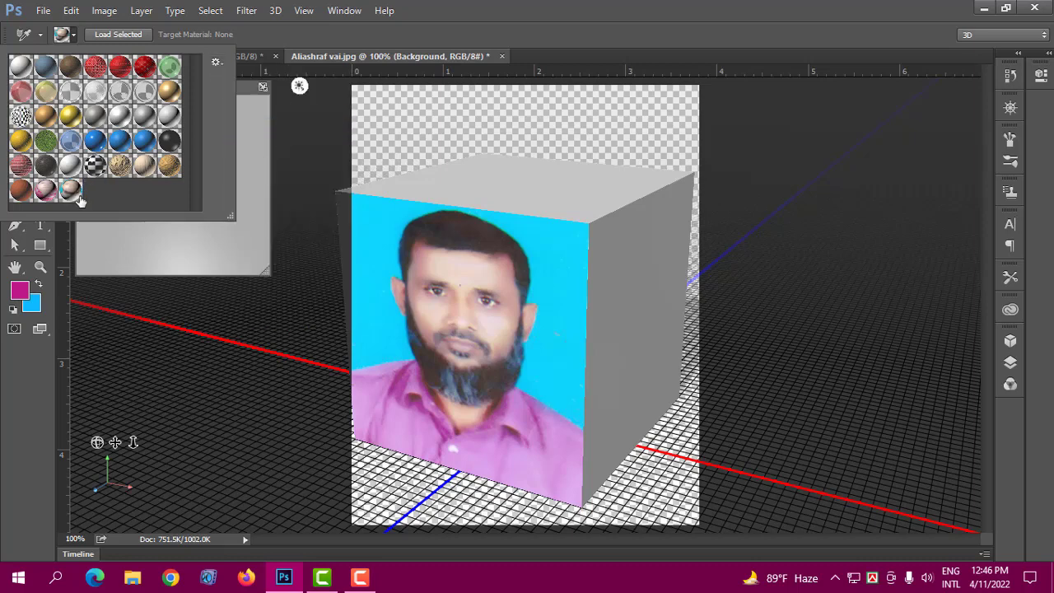
left_click(459, 251)
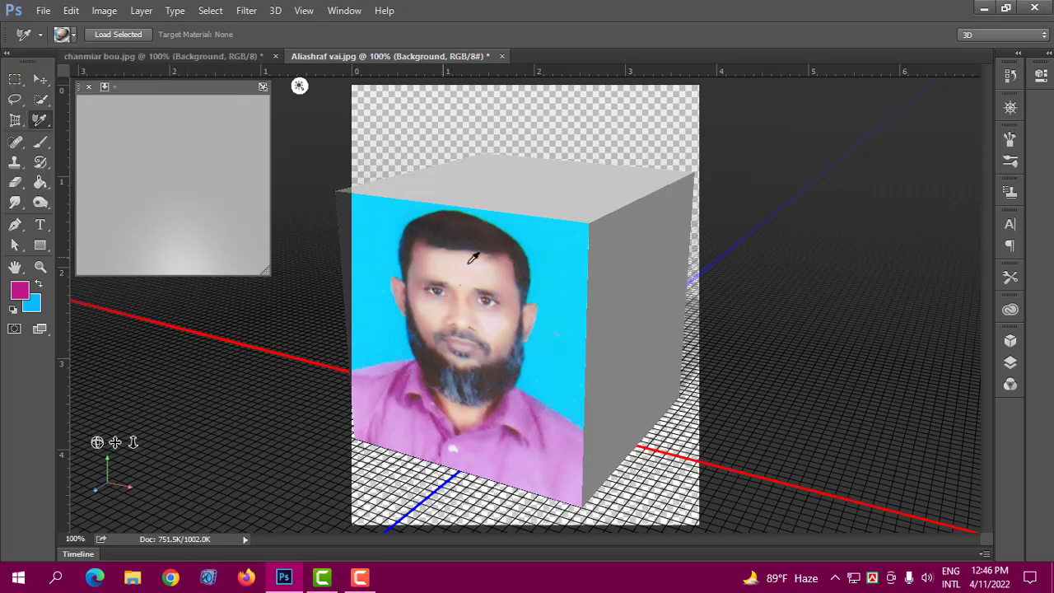
- Select the purple-shirt cube's front face and sample its material with the 3D Material Eyedropper Tool
left_click(76, 36)
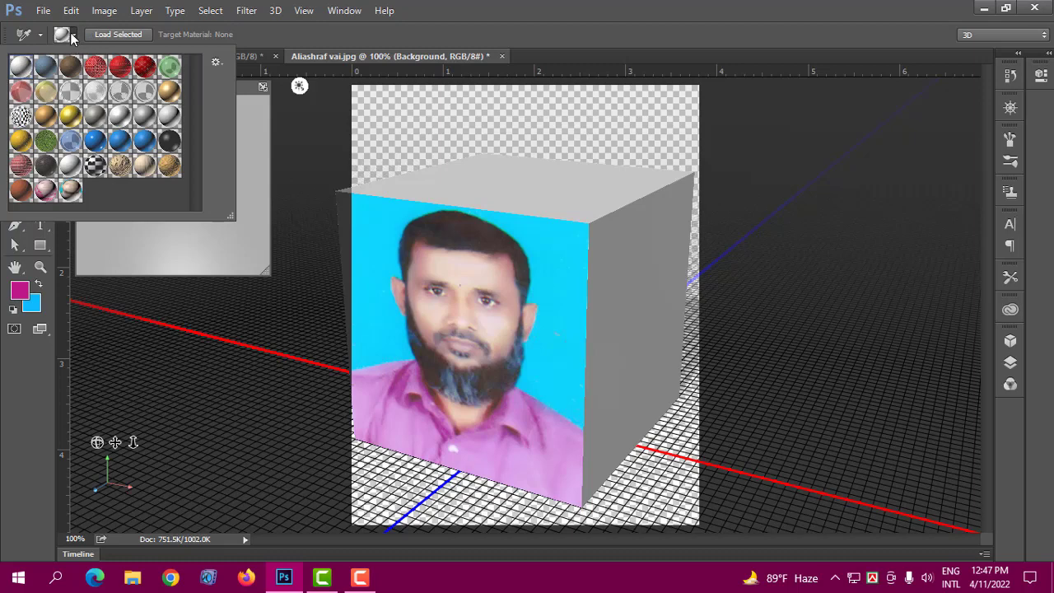
left_click(73, 36)
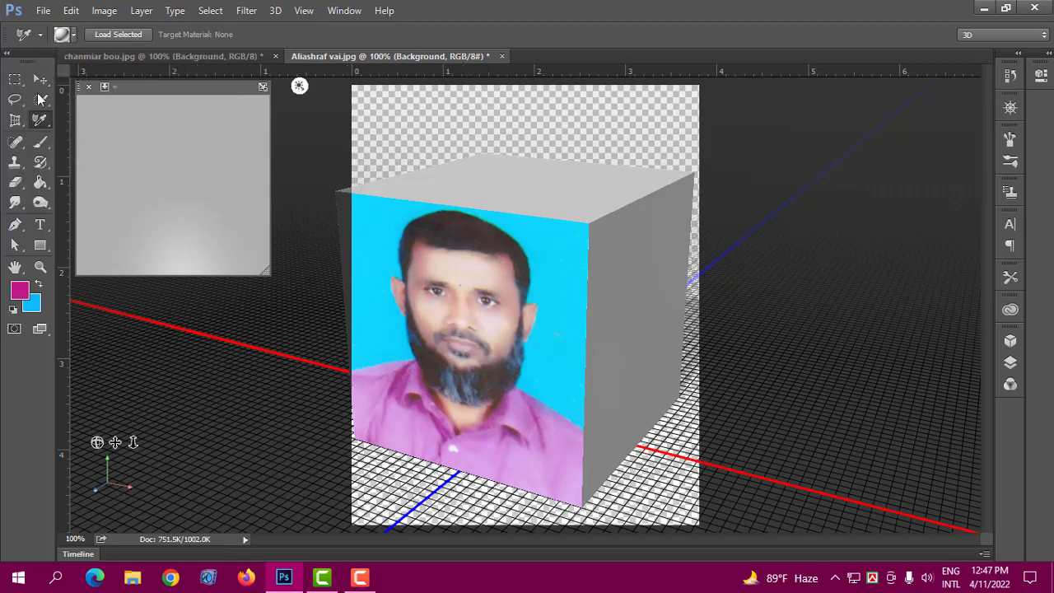
left_click(42, 81)
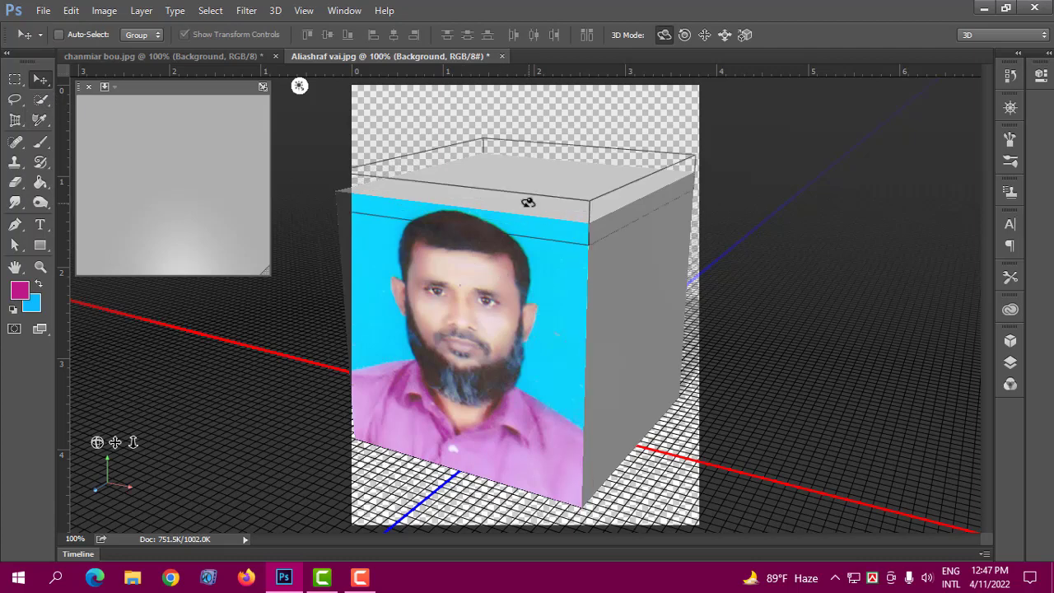
left_click(517, 303)
left_click_drag(517, 303, 397, 278)
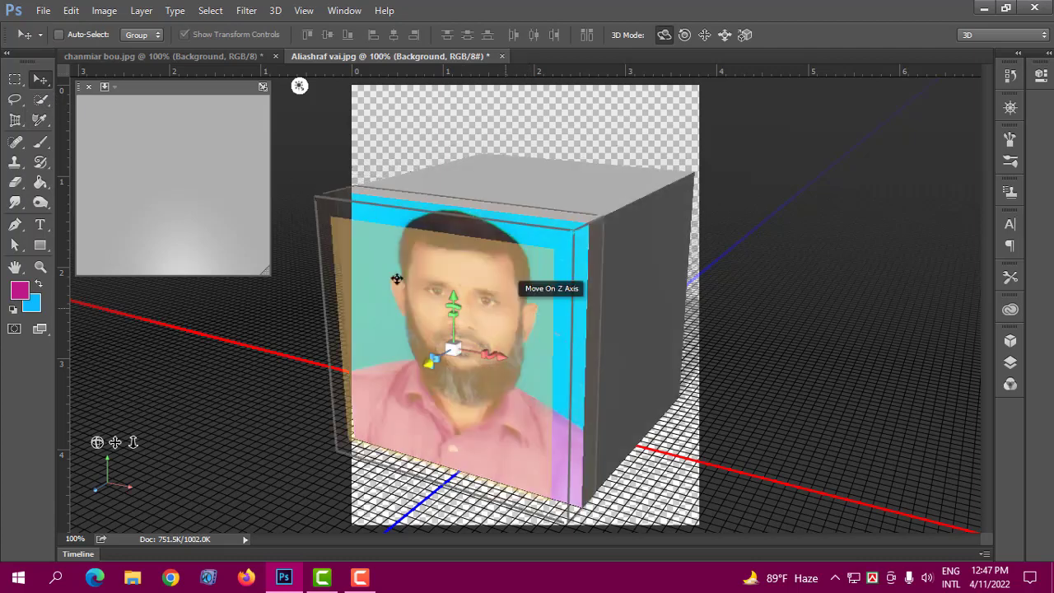
left_click(40, 120)
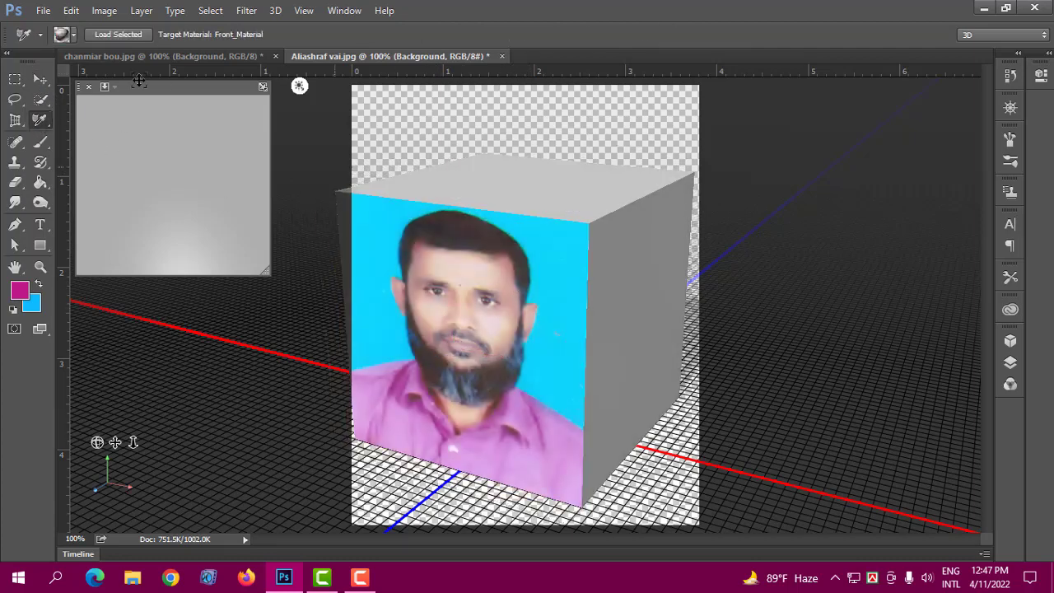
left_click(512, 282)
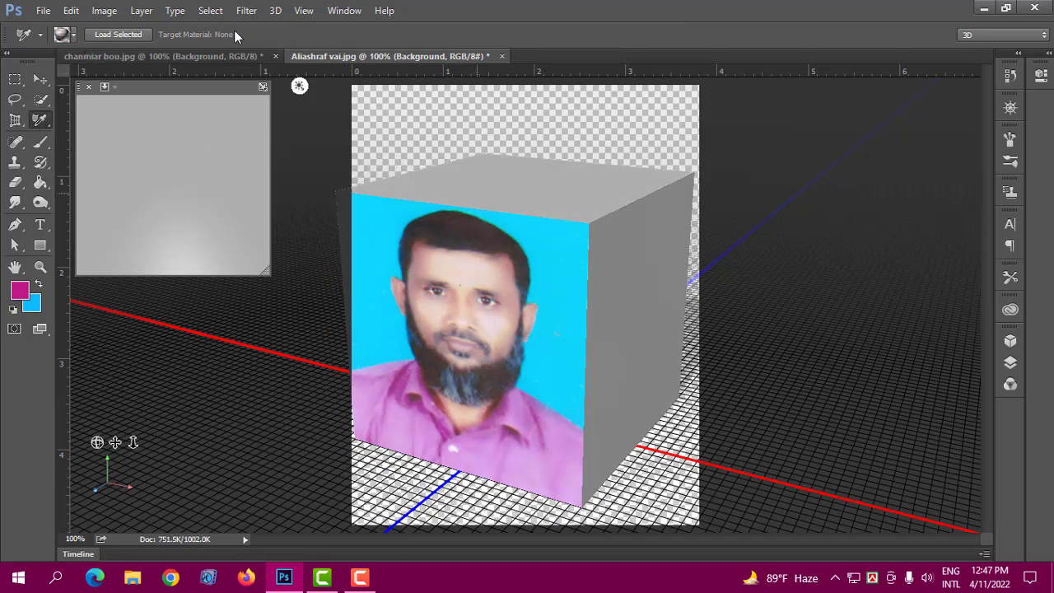
- Save the material sampled from the purple-shirt portrait as a new material preset named 3_Material
left_click(73, 37)
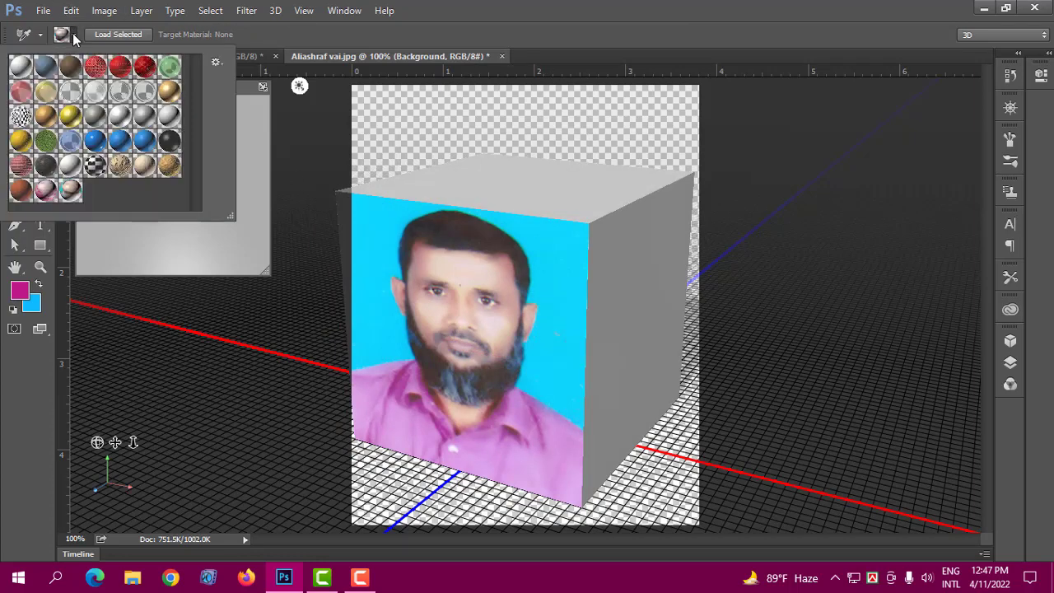
left_click(215, 62)
left_click(272, 82)
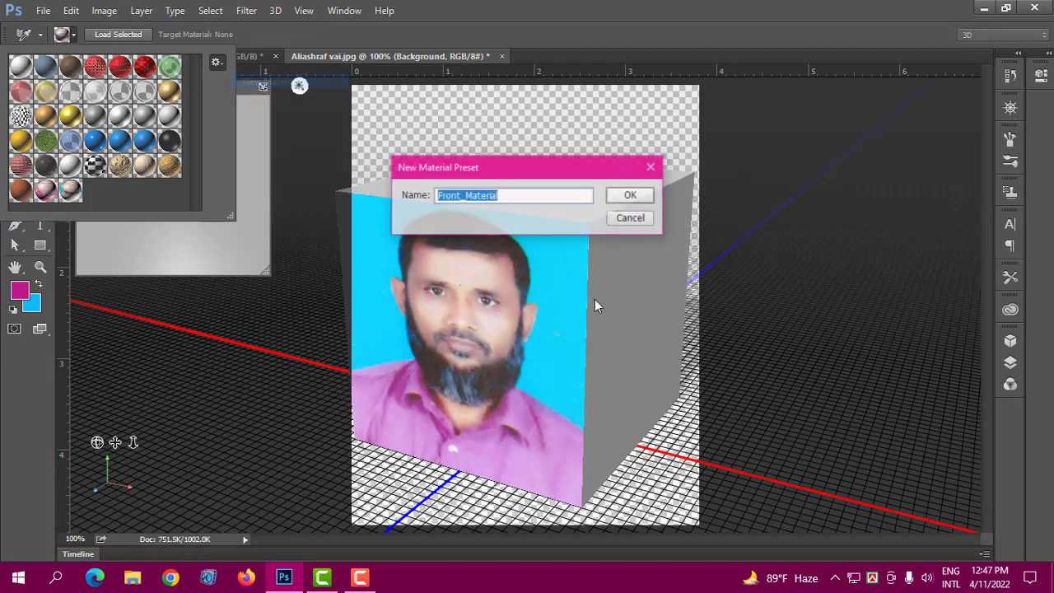
left_click_drag(463, 195, 392, 195)
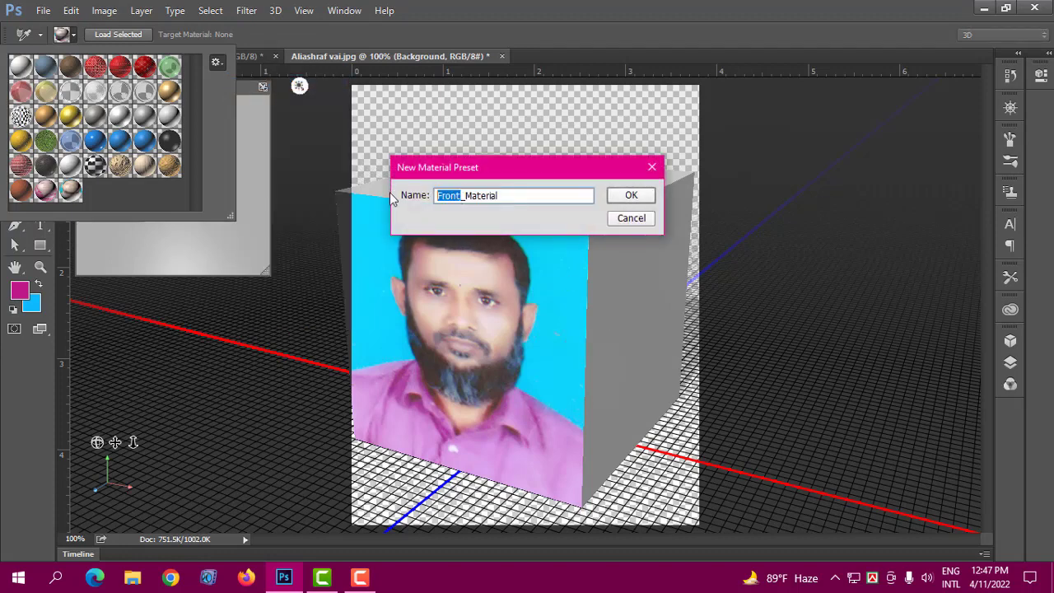
type("3")
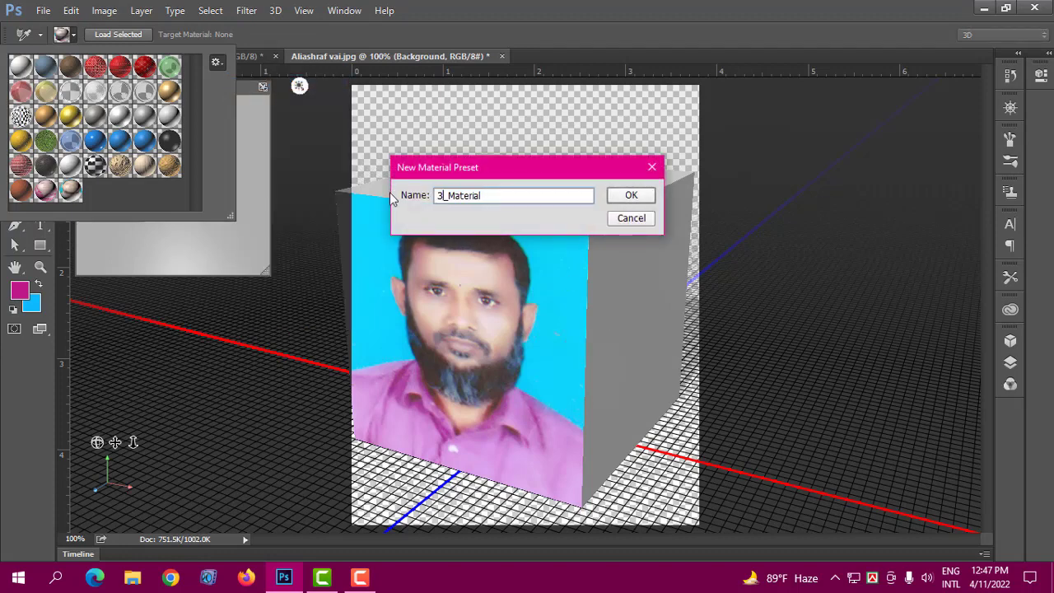
left_click(630, 195)
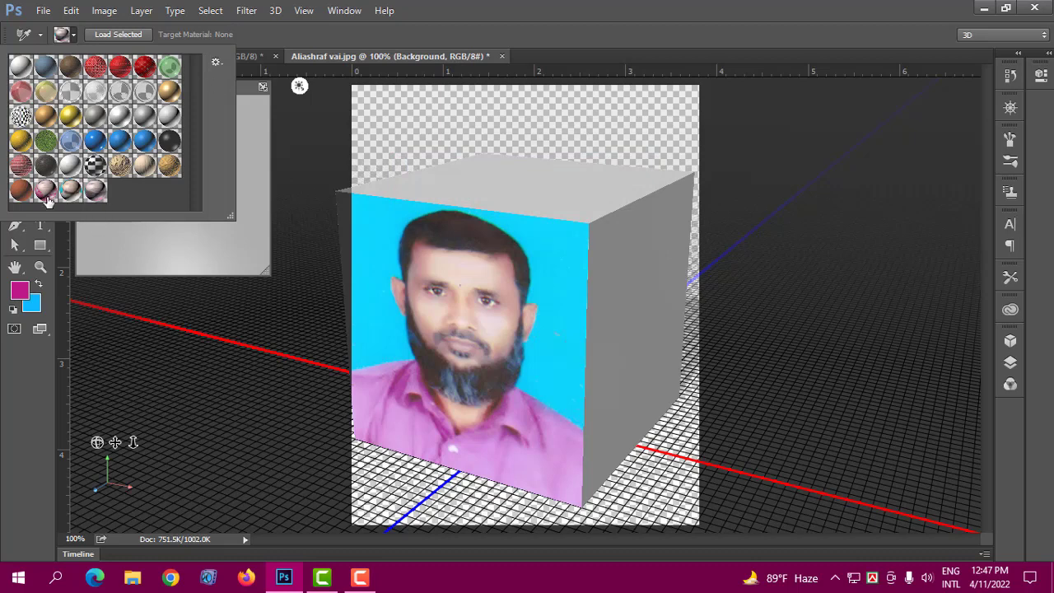
left_click(396, 64)
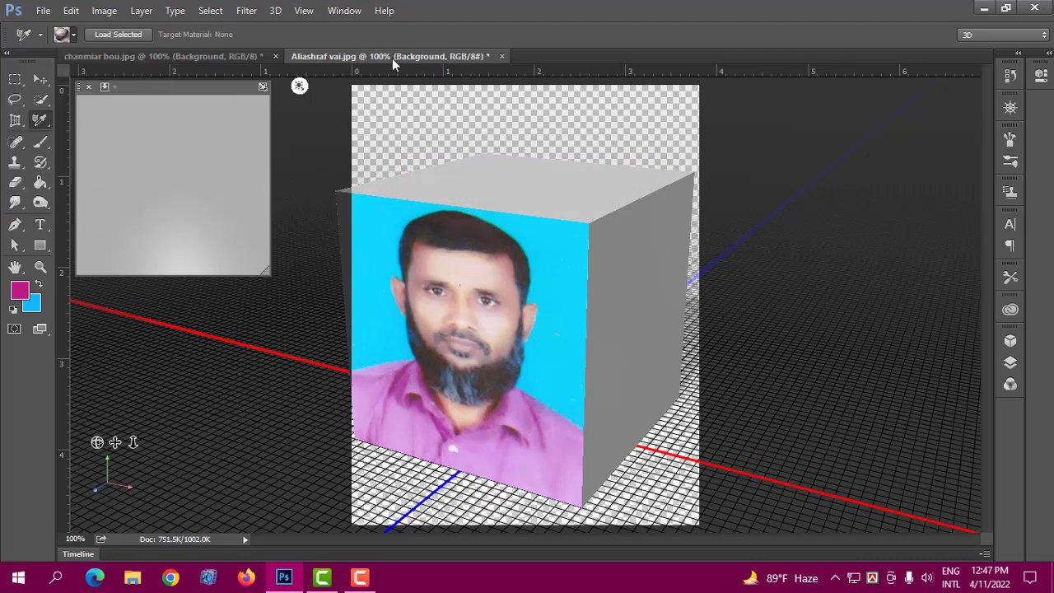
- Switch to the pink-scarf cube document and apply the 3_Material preset to the cube's top face
left_click(136, 56)
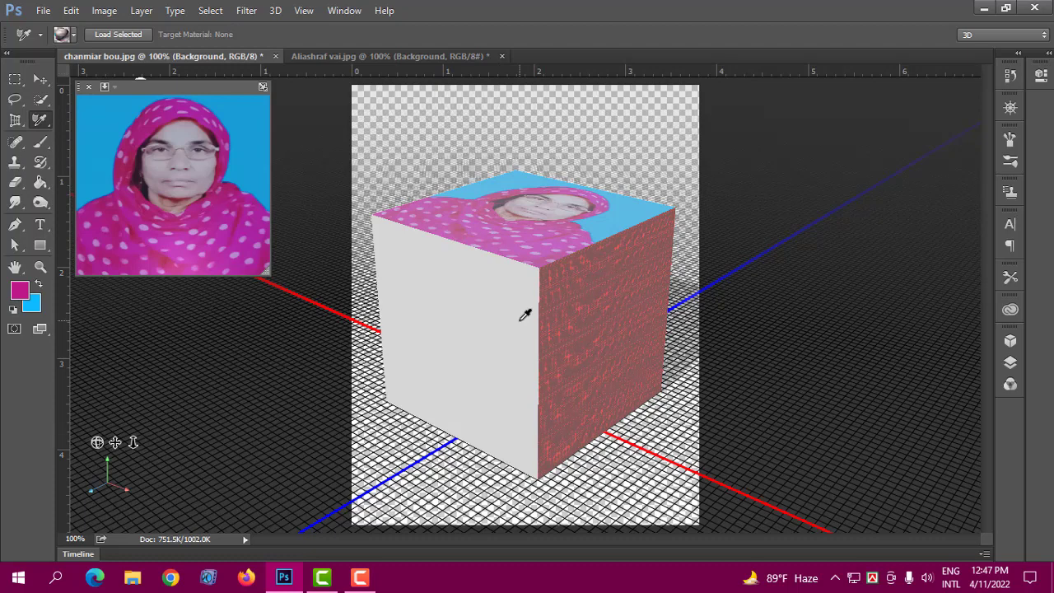
left_click(74, 35)
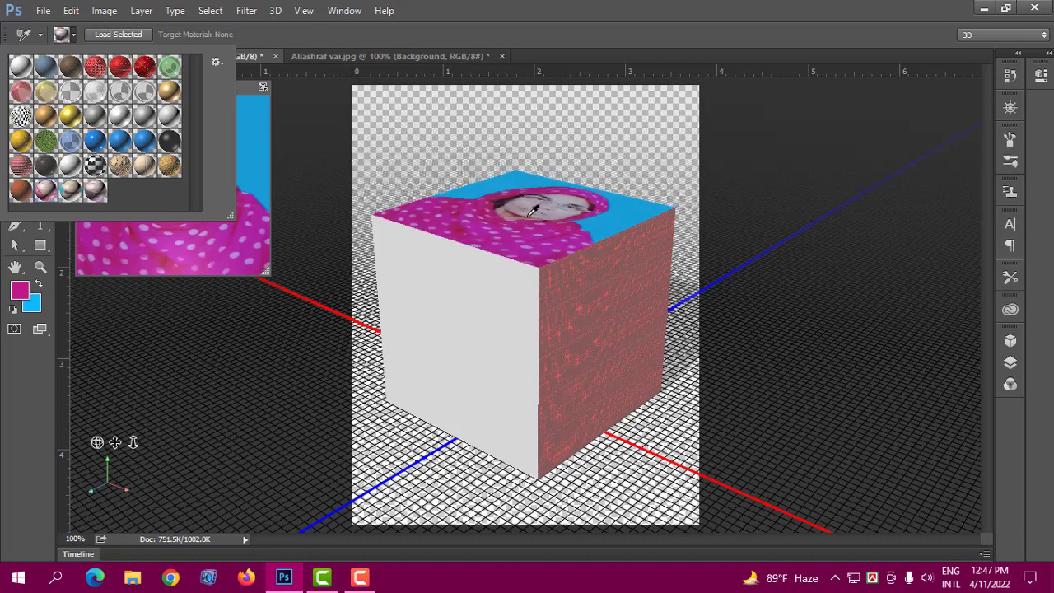
left_click(533, 210)
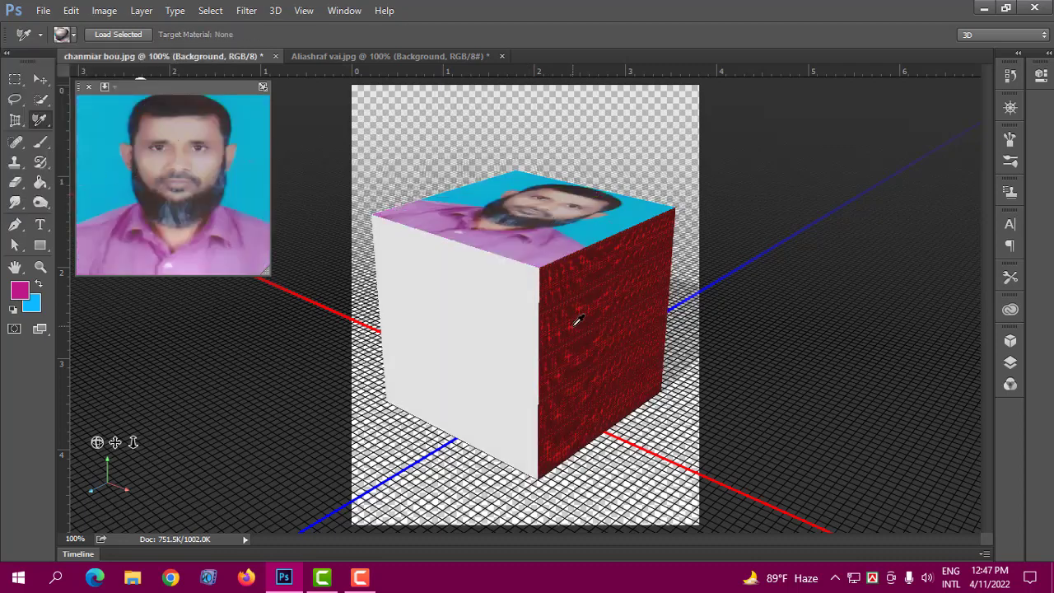
- Apply the cream-shirt portrait preset 2_Material to the cube's red textured side face
left_click(72, 36)
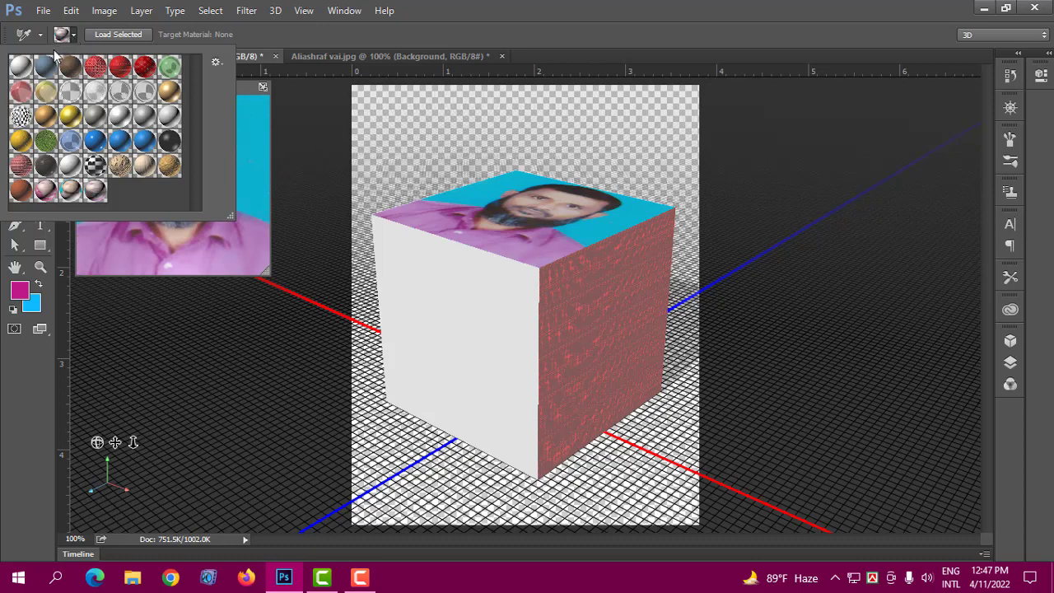
left_click(22, 70)
left_click(71, 192)
left_click(602, 311)
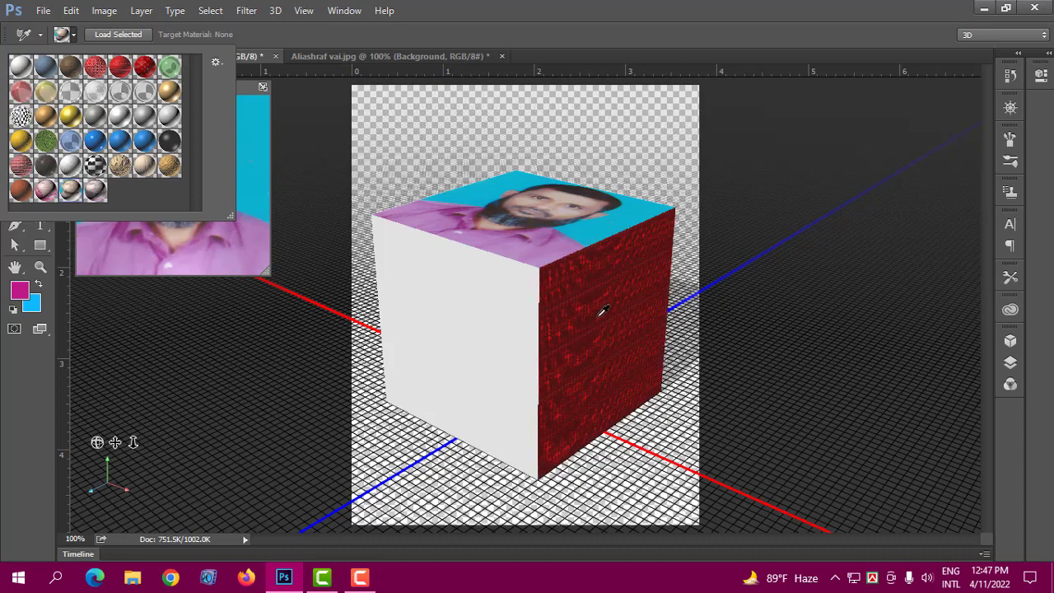
key("ctrl+z")
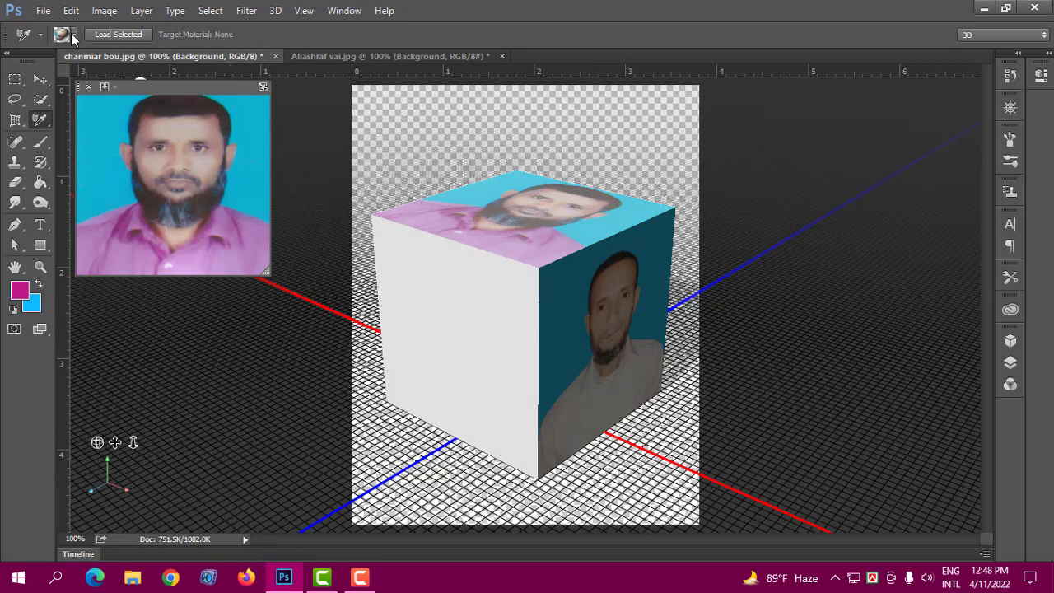
- Apply the purple-shirt portrait preset 3_Material to the cube's blank front face
left_click(73, 35)
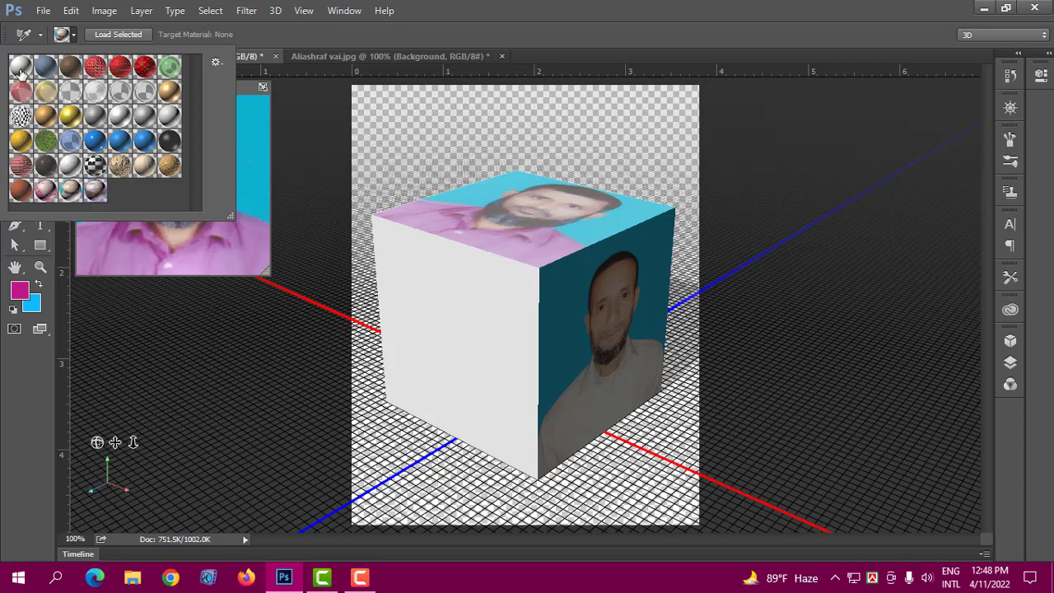
left_click(21, 73)
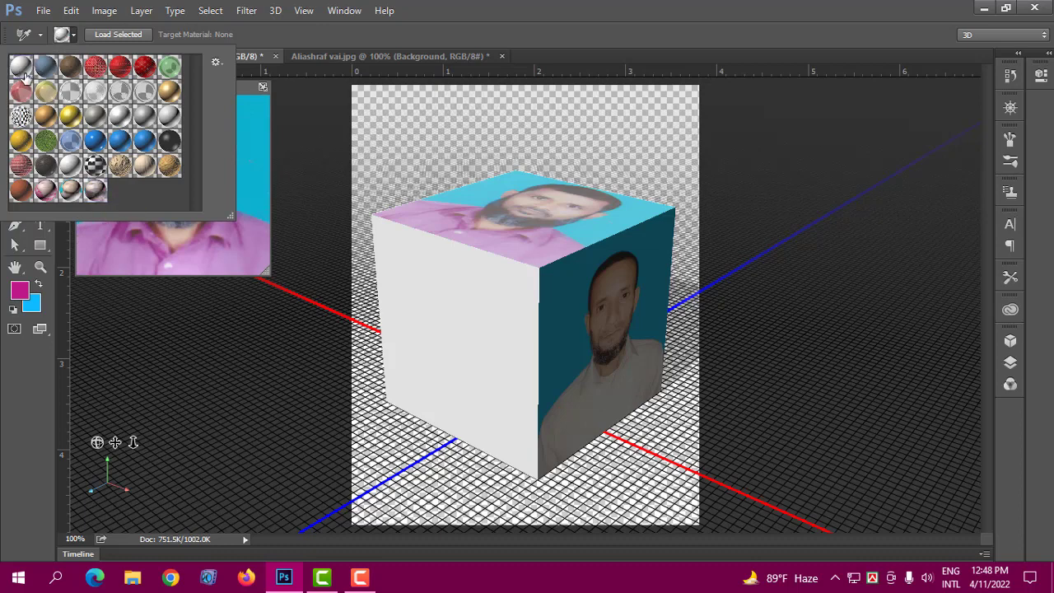
left_click(97, 192)
left_click(466, 311)
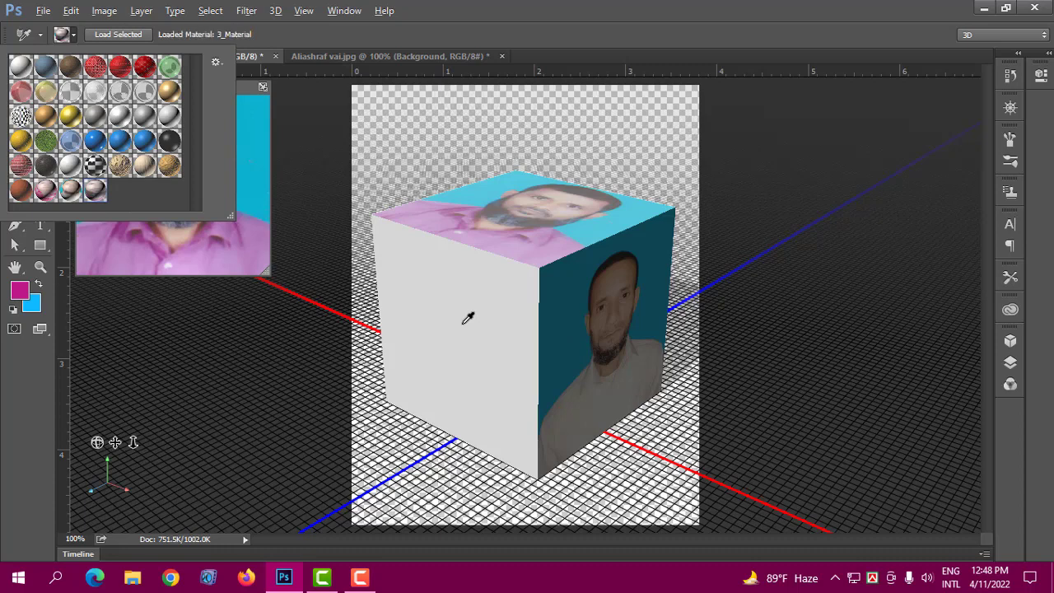
left_click(468, 329)
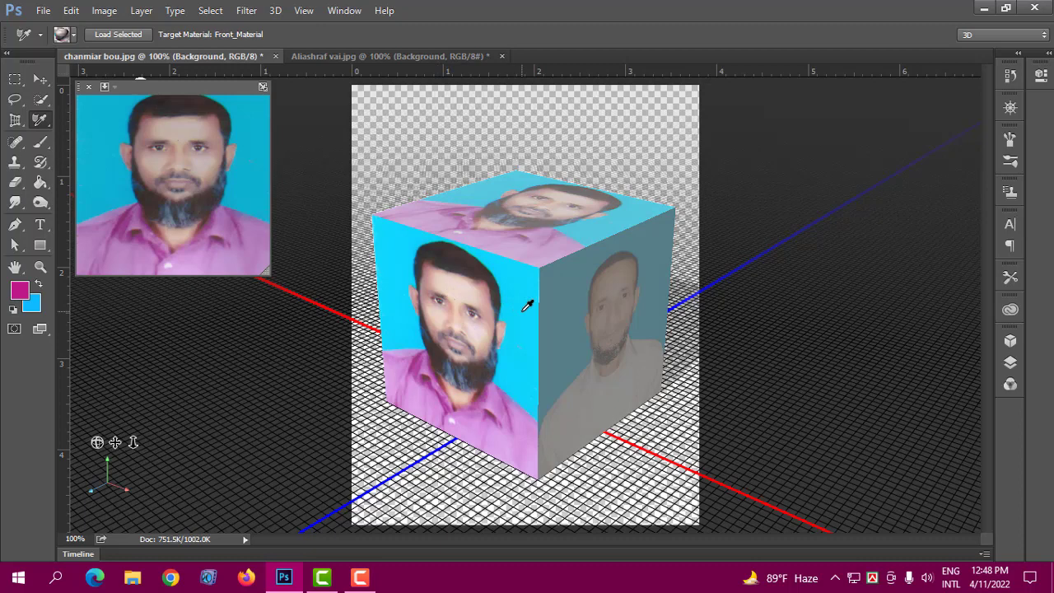
- Replace the purple-shirt portrait on the cube's front face with the pink-scarf portrait preset 1_Material
left_click(73, 34)
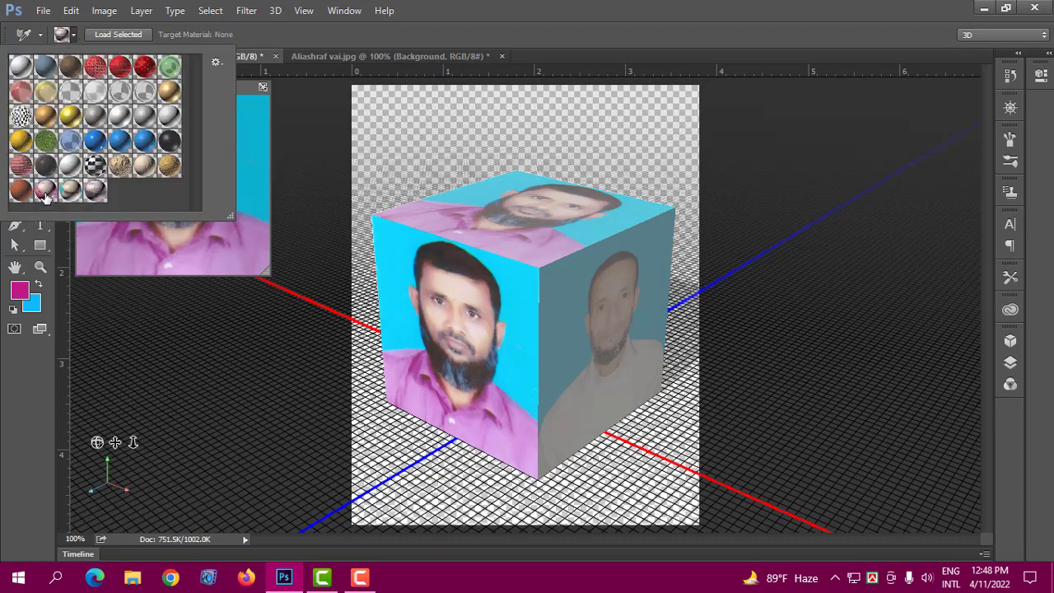
left_click(21, 66)
left_click(45, 190)
left_click(476, 351)
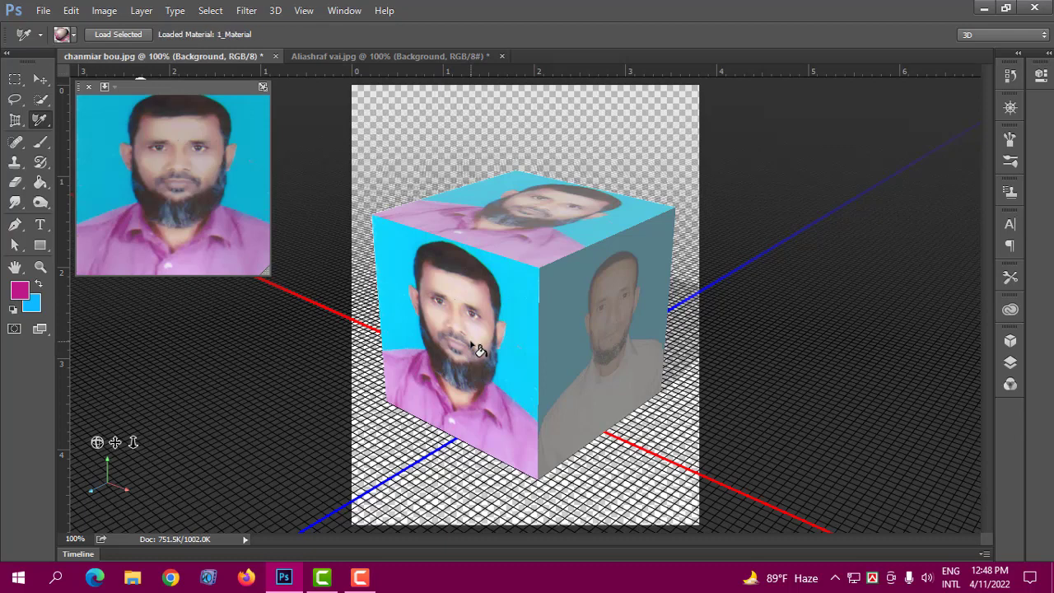
left_click(452, 304)
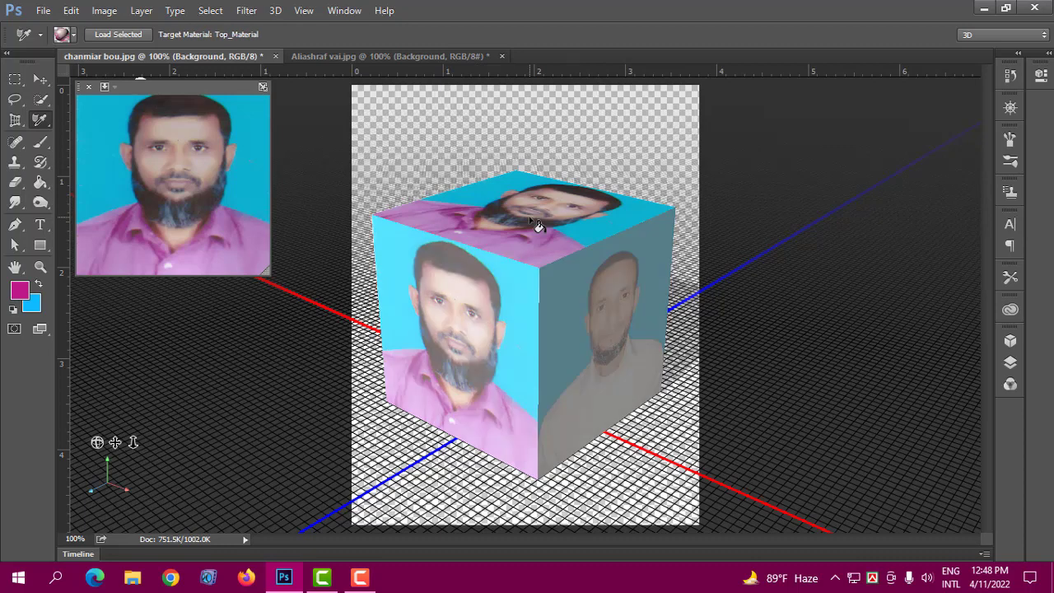
left_click(73, 35)
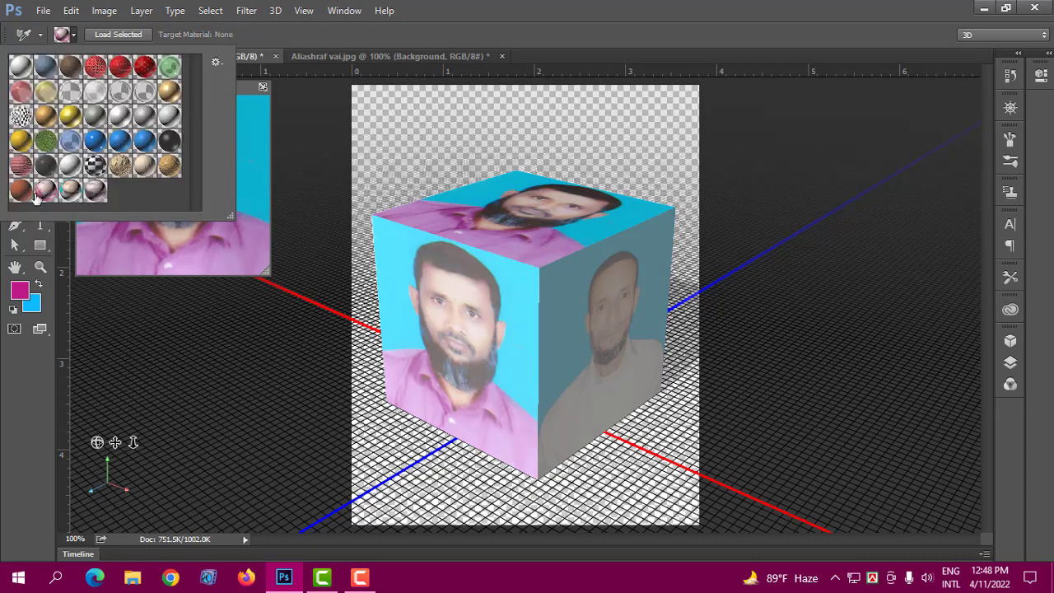
left_click(542, 208)
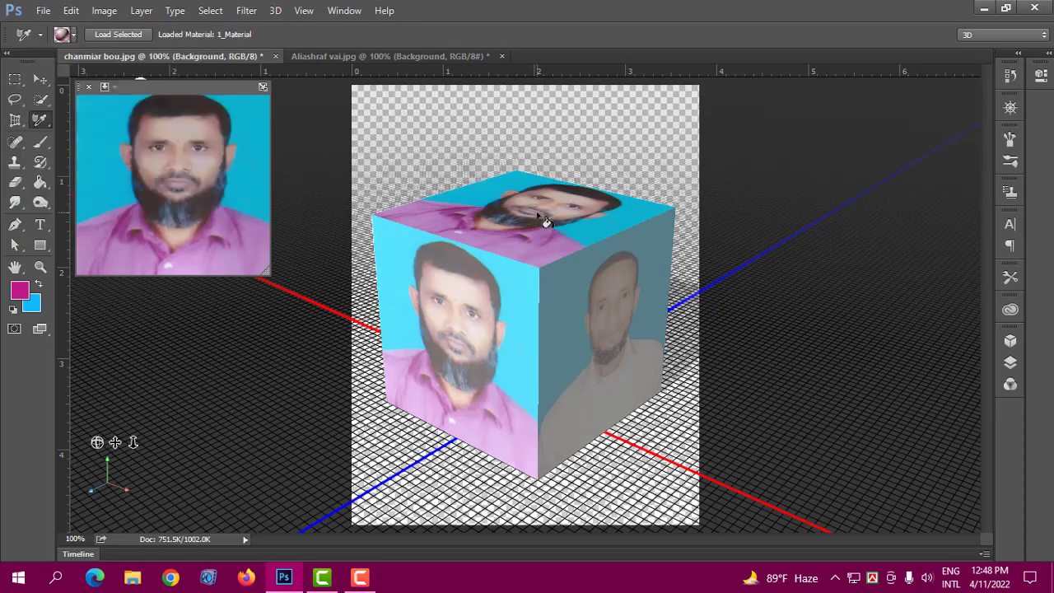
left_click(500, 275)
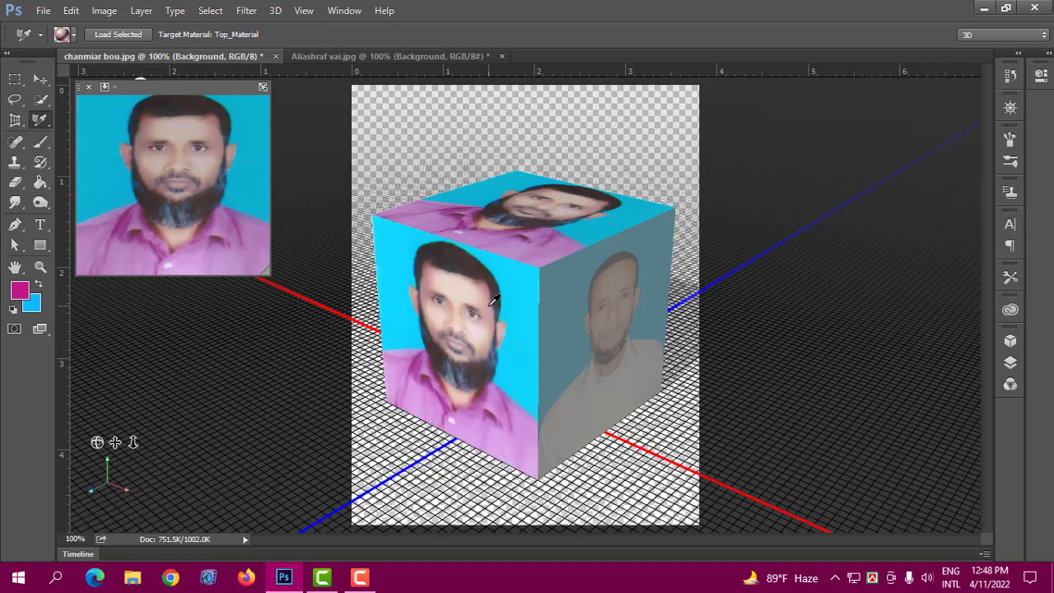
key("ctrl+z")
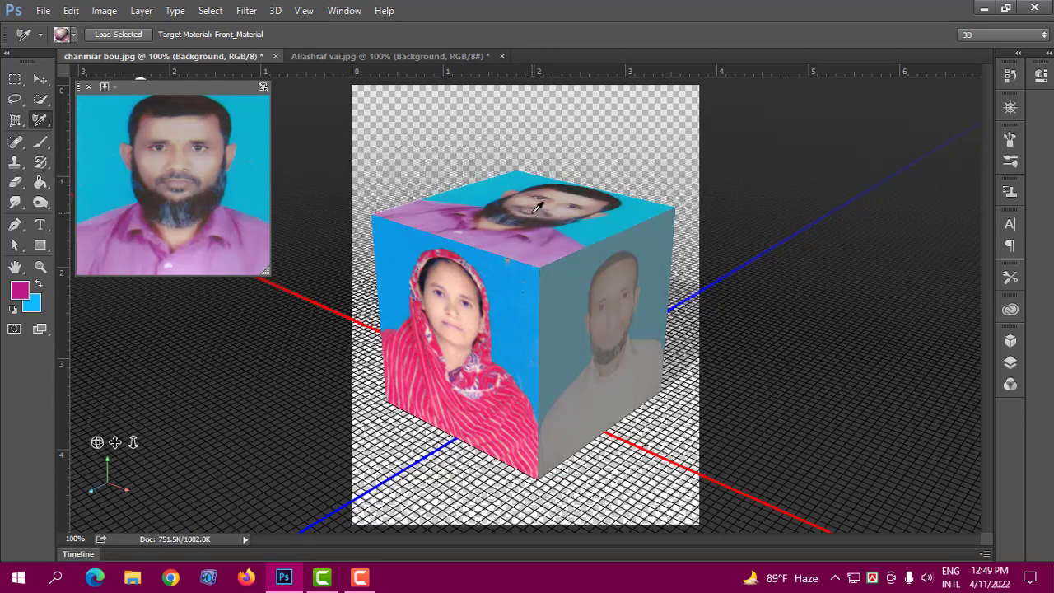
right_click(47, 117)
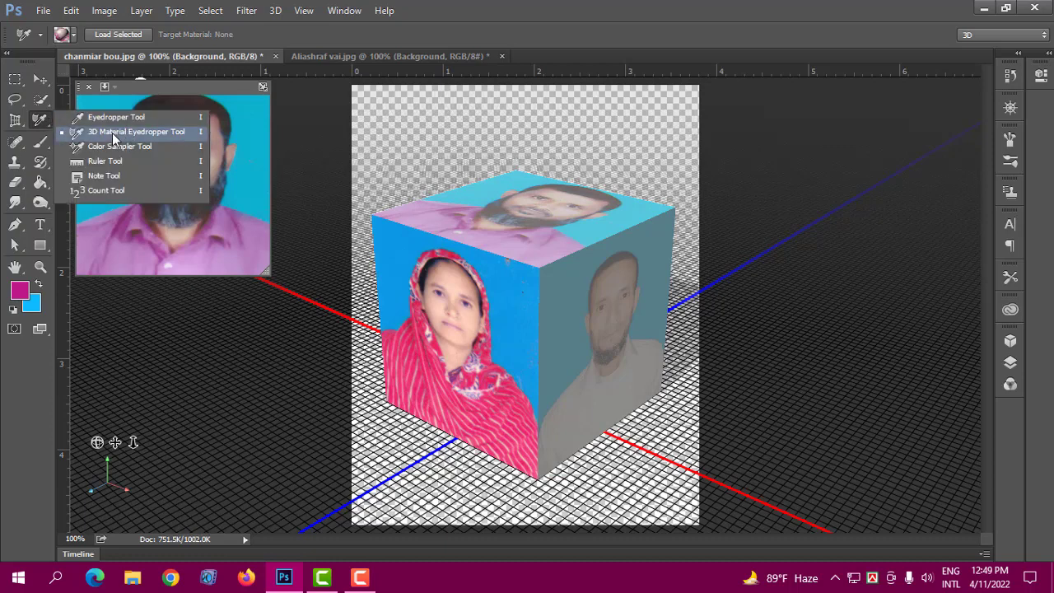
left_click(41, 118)
left_click(278, 10)
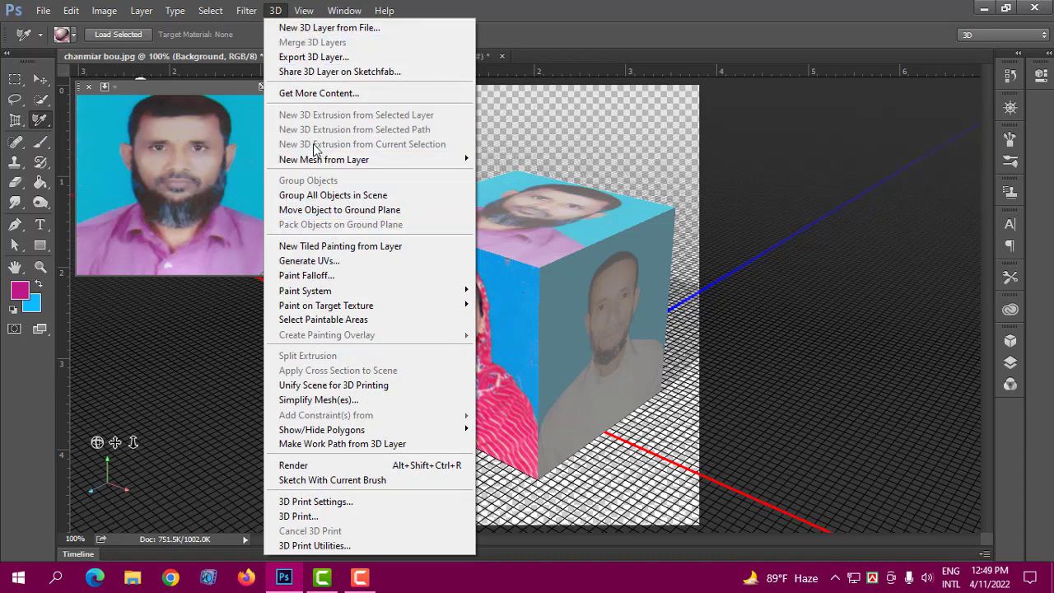
left_click(278, 10)
left_click(277, 10)
left_click(611, 369)
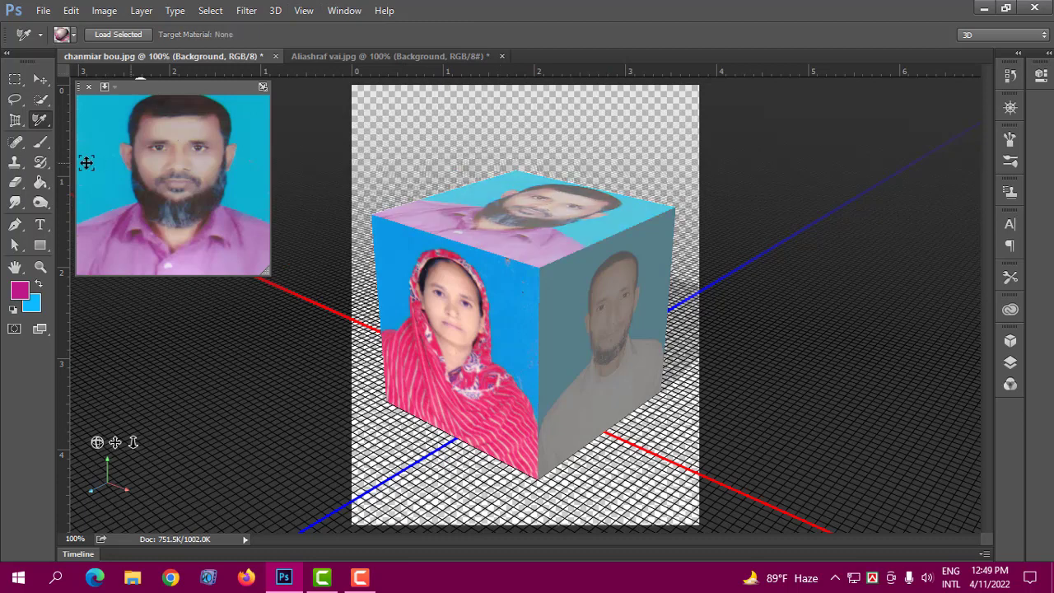
right_click(37, 121)
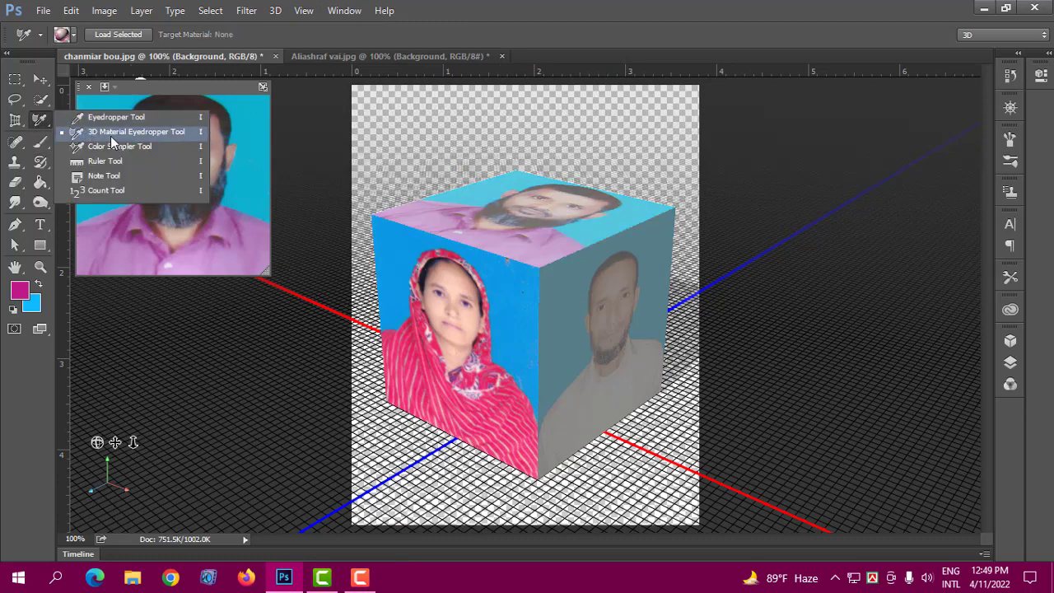